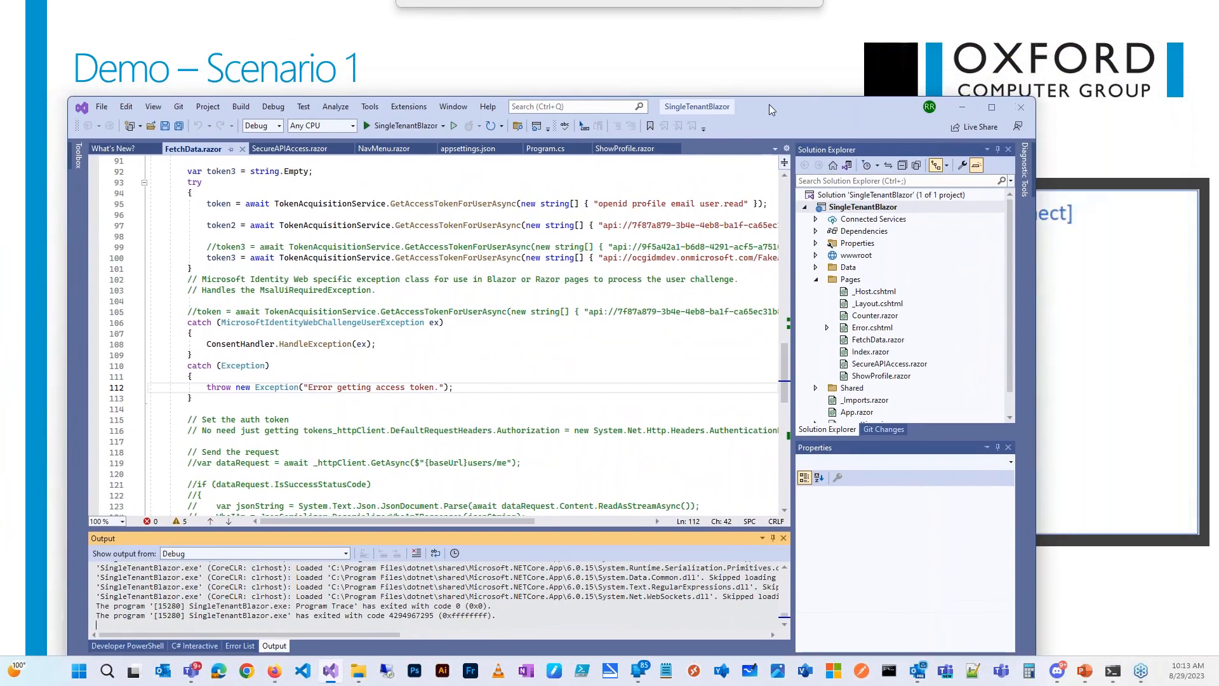
# Step: Move Visual Studio aside and bring the Microsoft 'Pick an account' sign-in window over the slide
pyautogui.moveTo(680, 112); pyautogui.dragTo(0, 107)
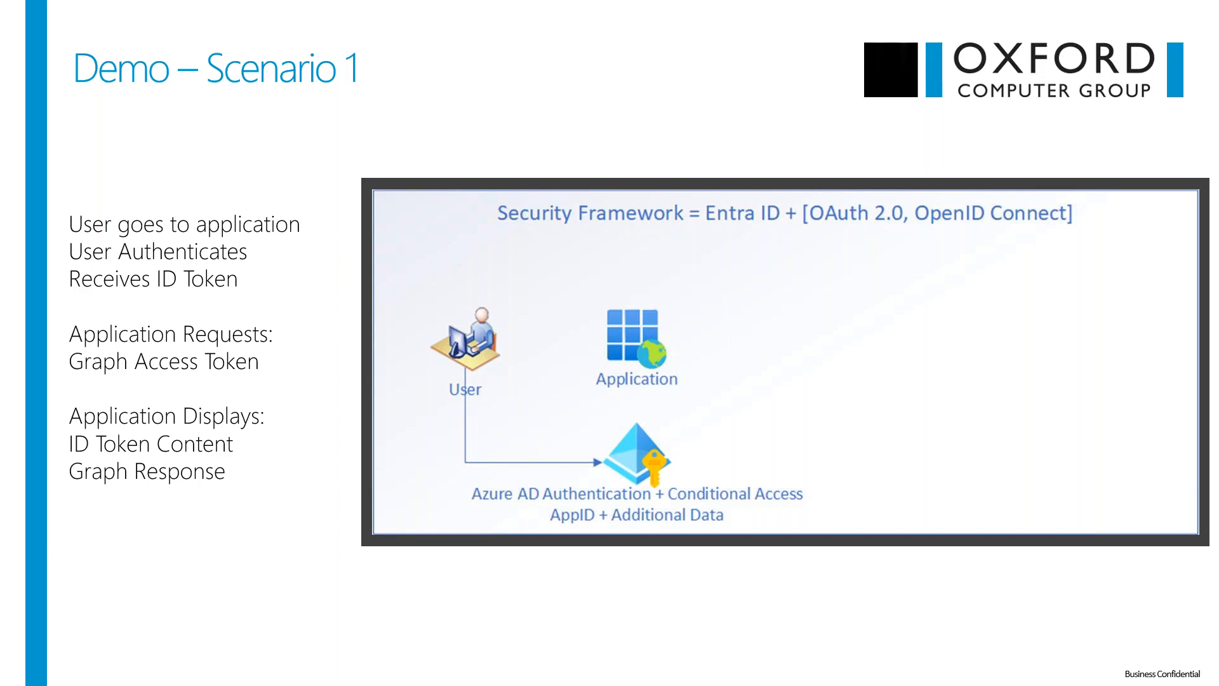
pyautogui.moveTo(0, 141); pyautogui.dragTo(508, 85)
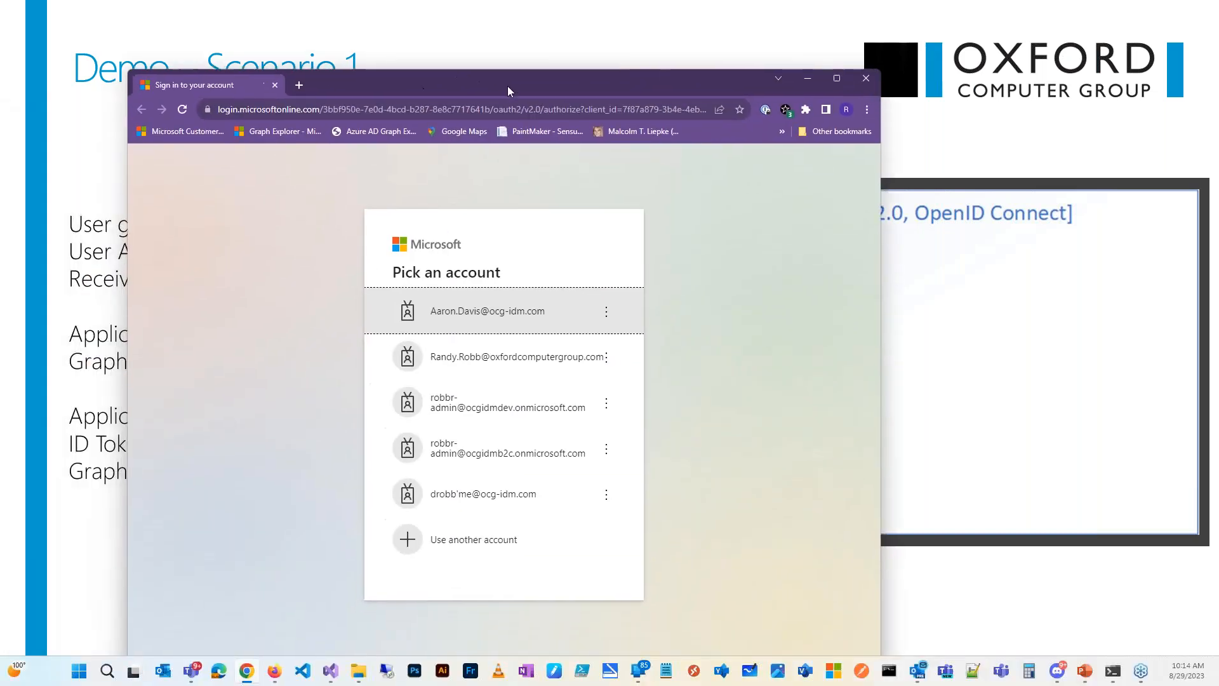
# Step: Maximize the sign-in window and sign in with the tenant admin account and its password
pyautogui.click(838, 79)
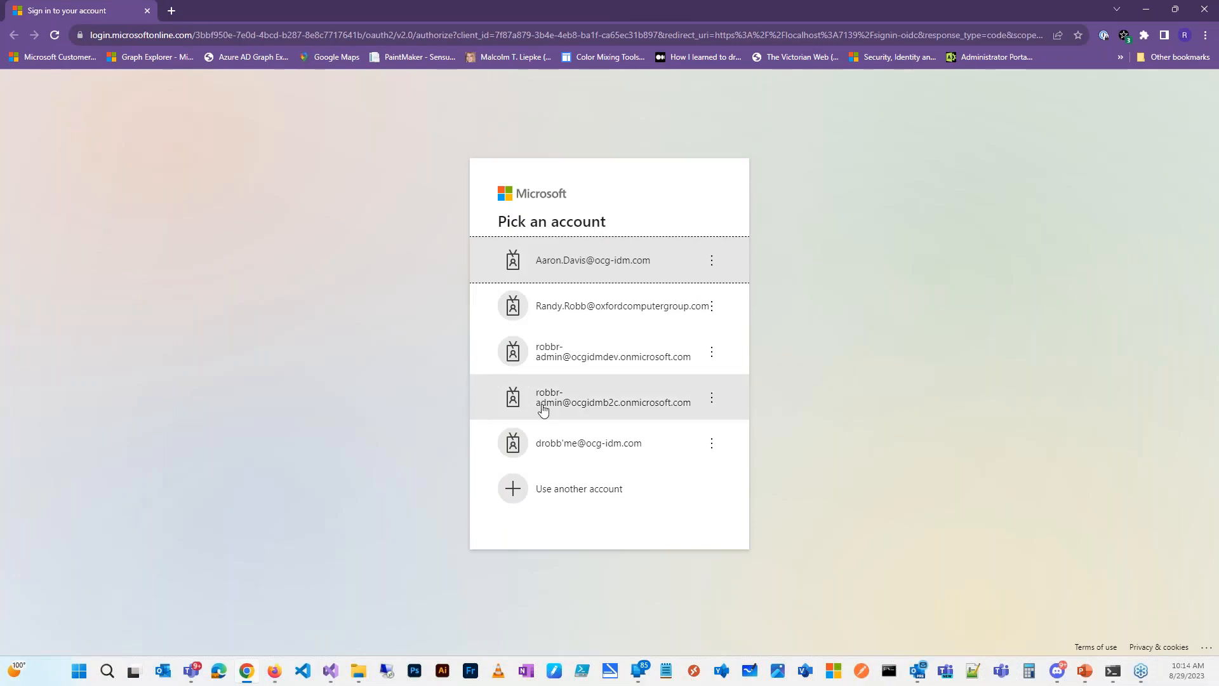
pyautogui.click(599, 360)
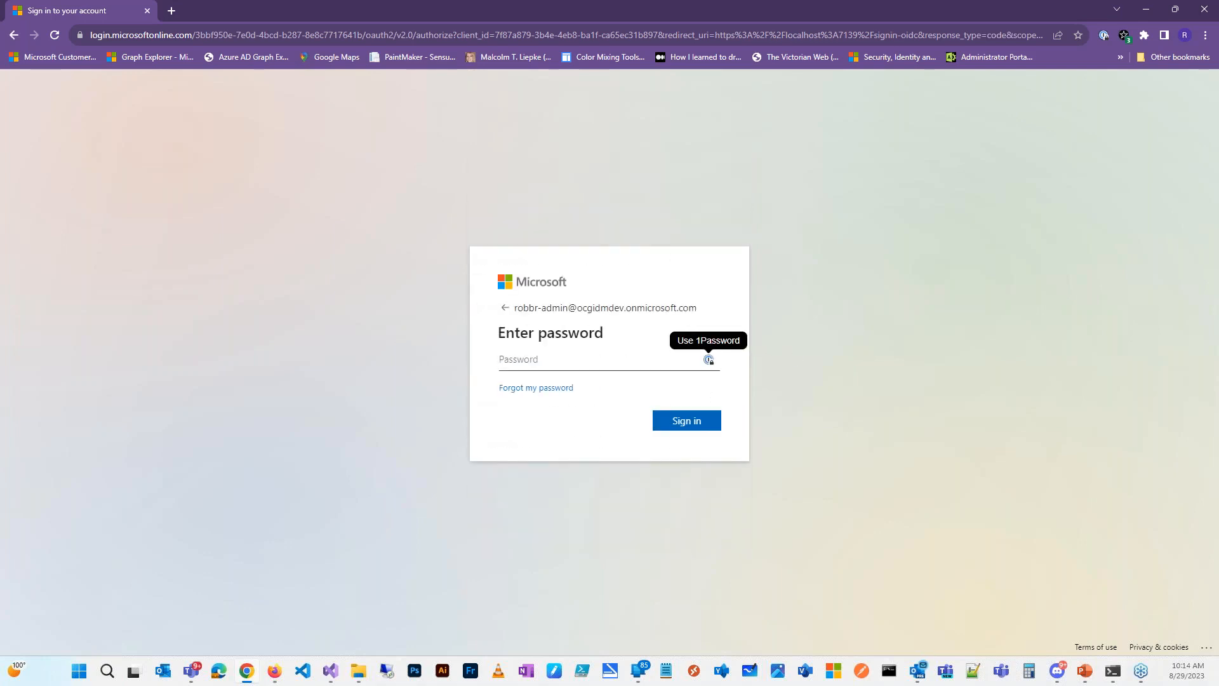
pyautogui.write('x')
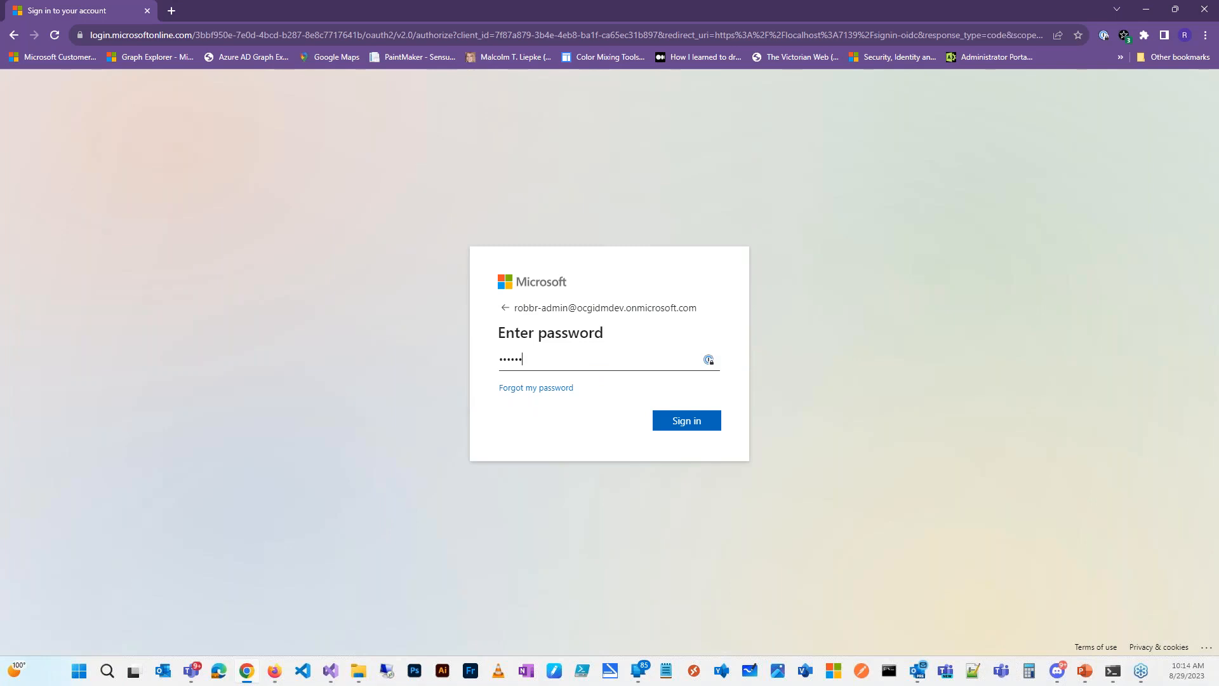
pyautogui.press('Return')
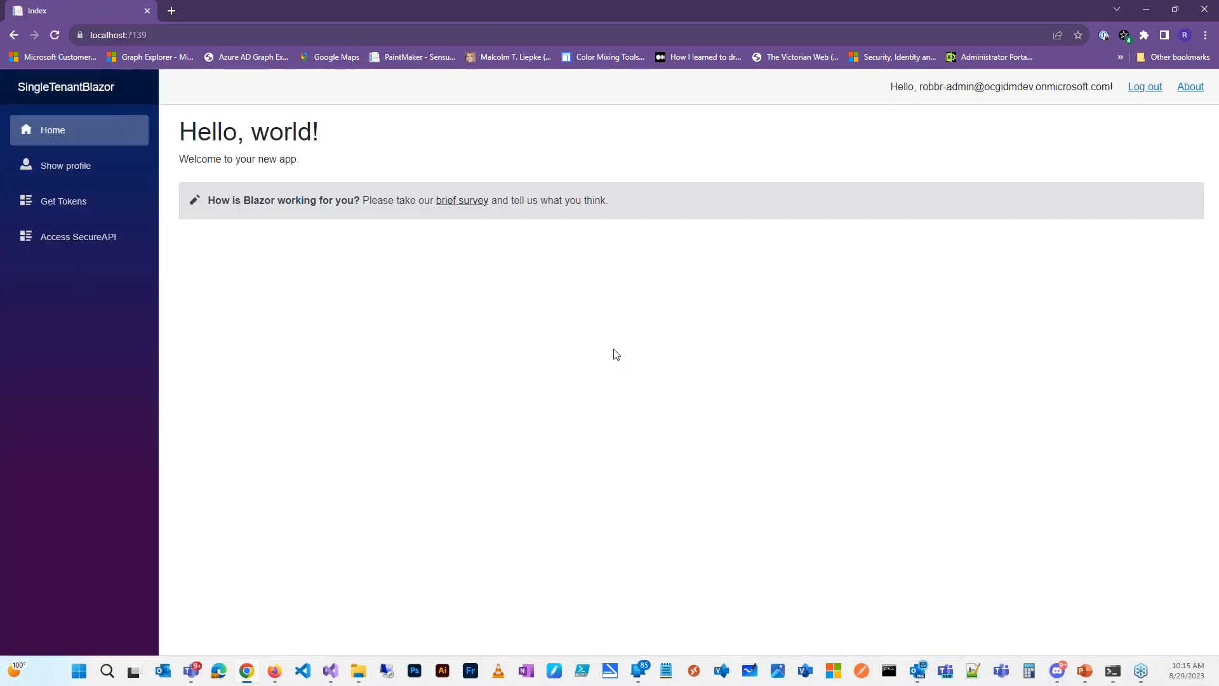
# Step: Open Show profile and highlight the MyCustomClaim1 value MyOwnDepartment among the token claims
pyautogui.click(69, 170)
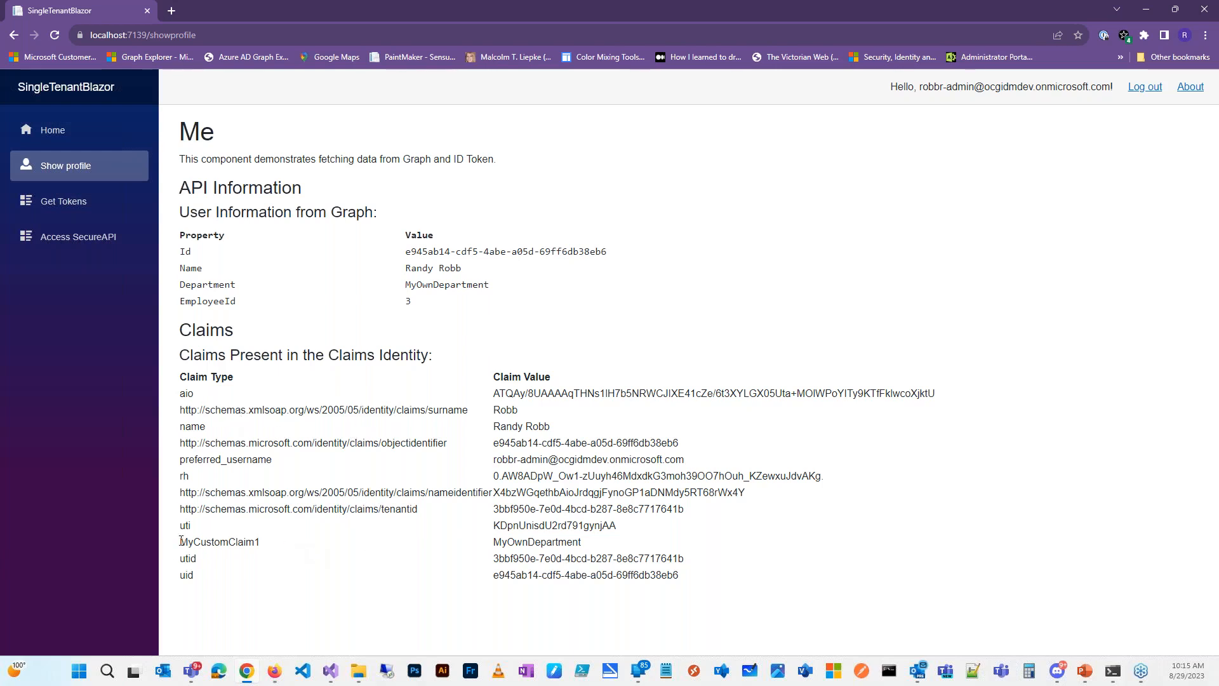
pyautogui.moveTo(181, 540); pyautogui.dragTo(297, 557)
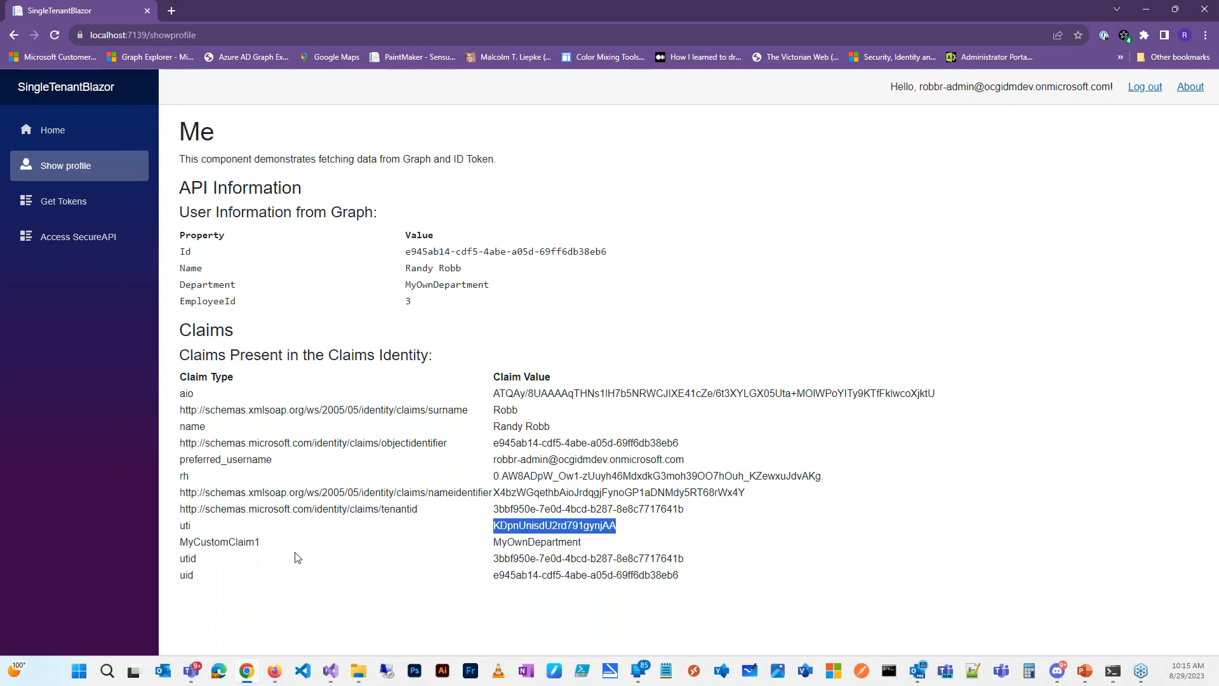
pyautogui.click(497, 542)
pyautogui.moveTo(496, 541); pyautogui.dragTo(558, 553)
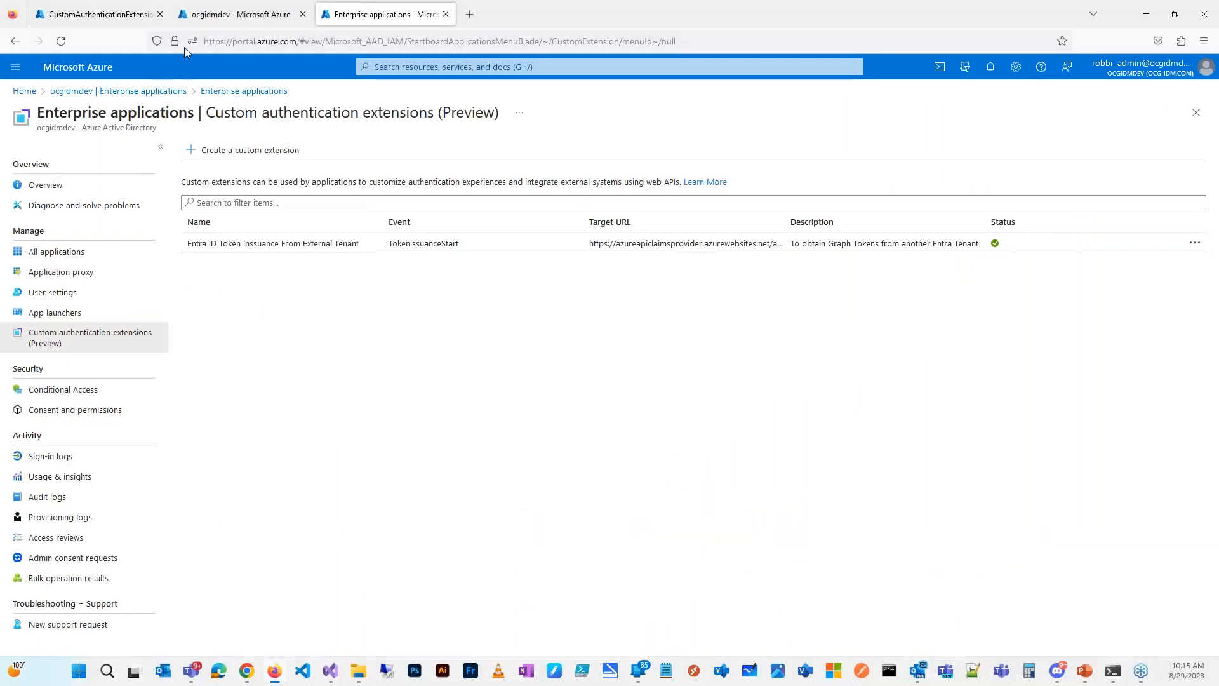
# Step: Open SingleTenantDemoApp from App registrations' All applications list, filtered by 'singl'
pyautogui.click(202, 16)
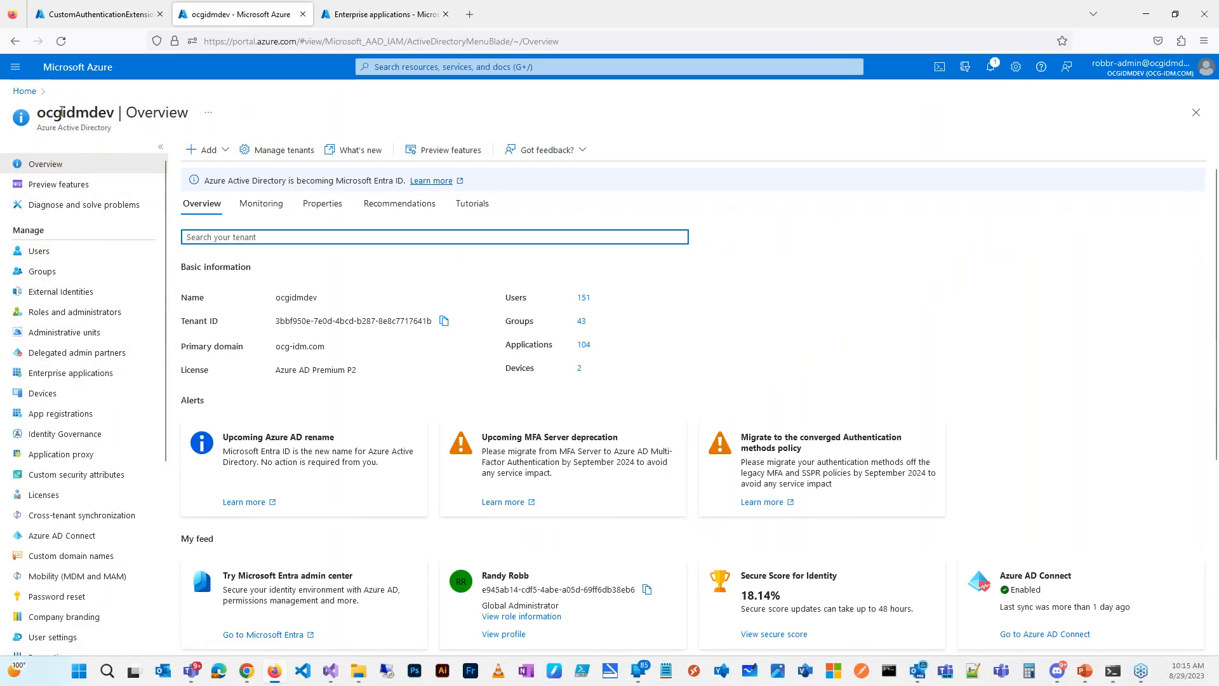
pyautogui.click(60, 413)
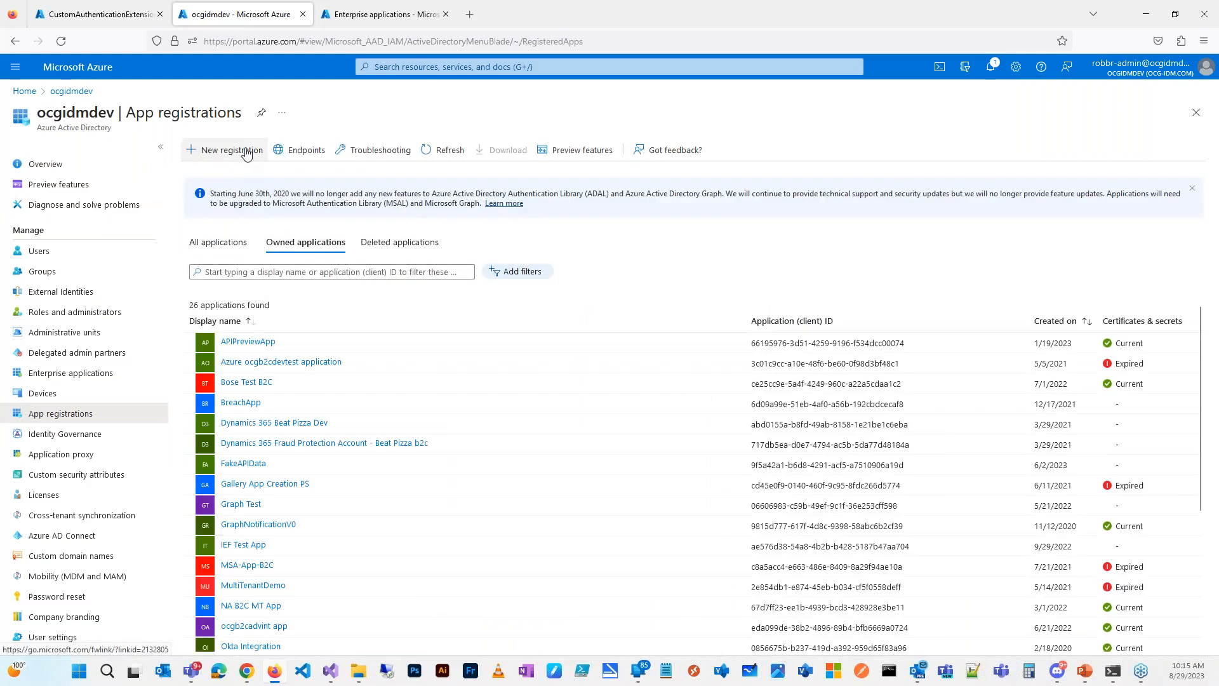
pyautogui.click(218, 242)
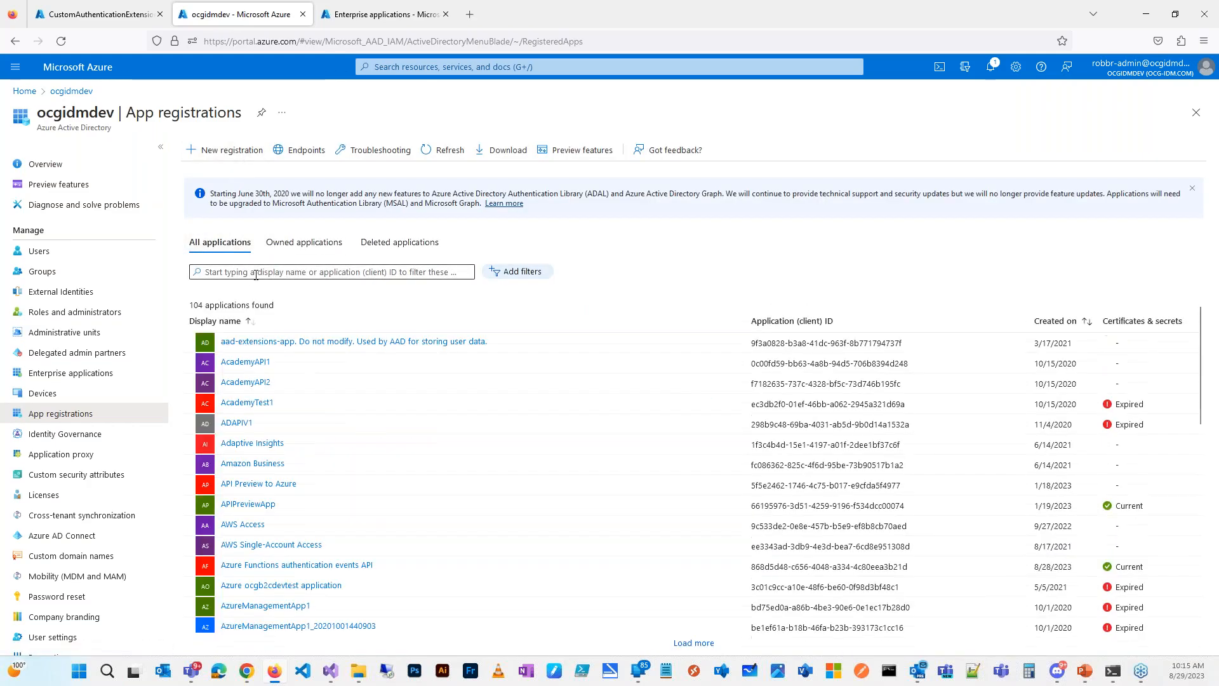
pyautogui.write('single')
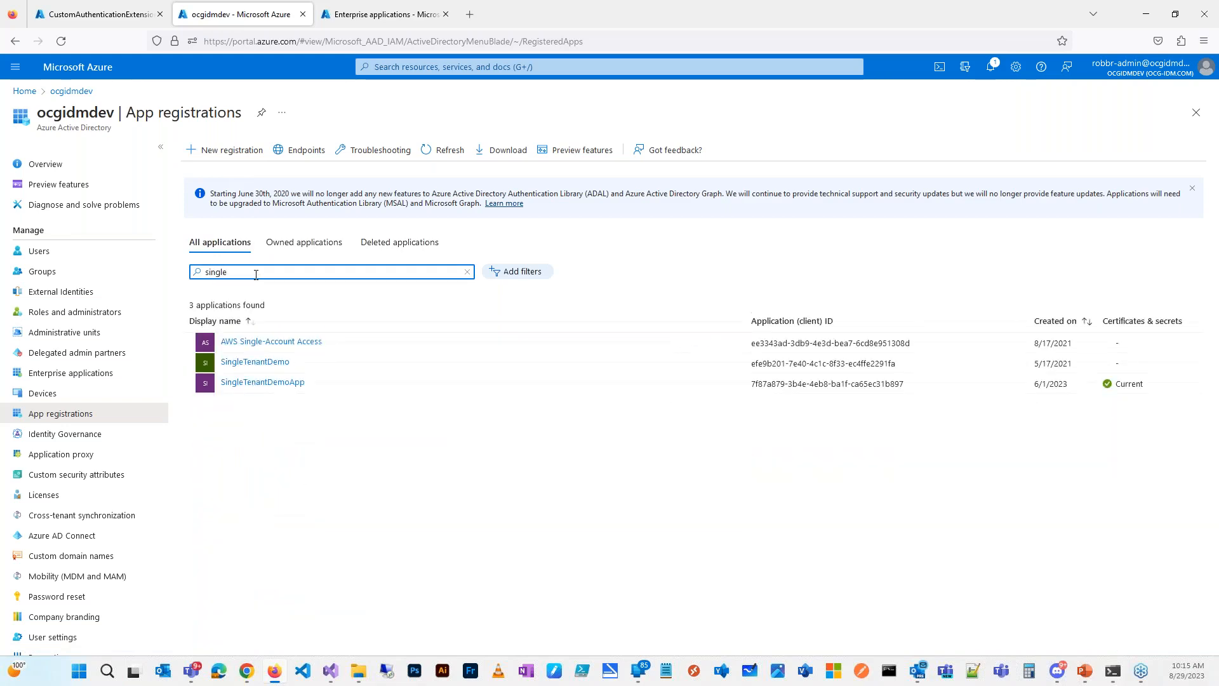
pyautogui.click(266, 384)
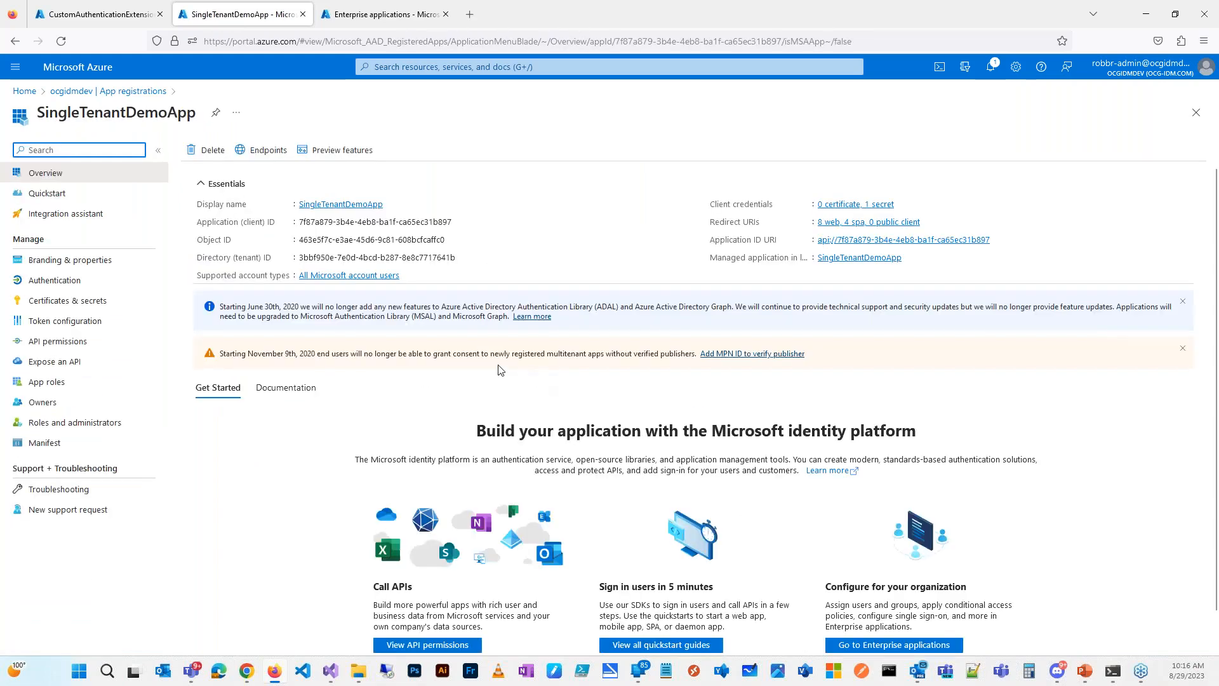
pyautogui.click(75, 346)
pyautogui.click(78, 322)
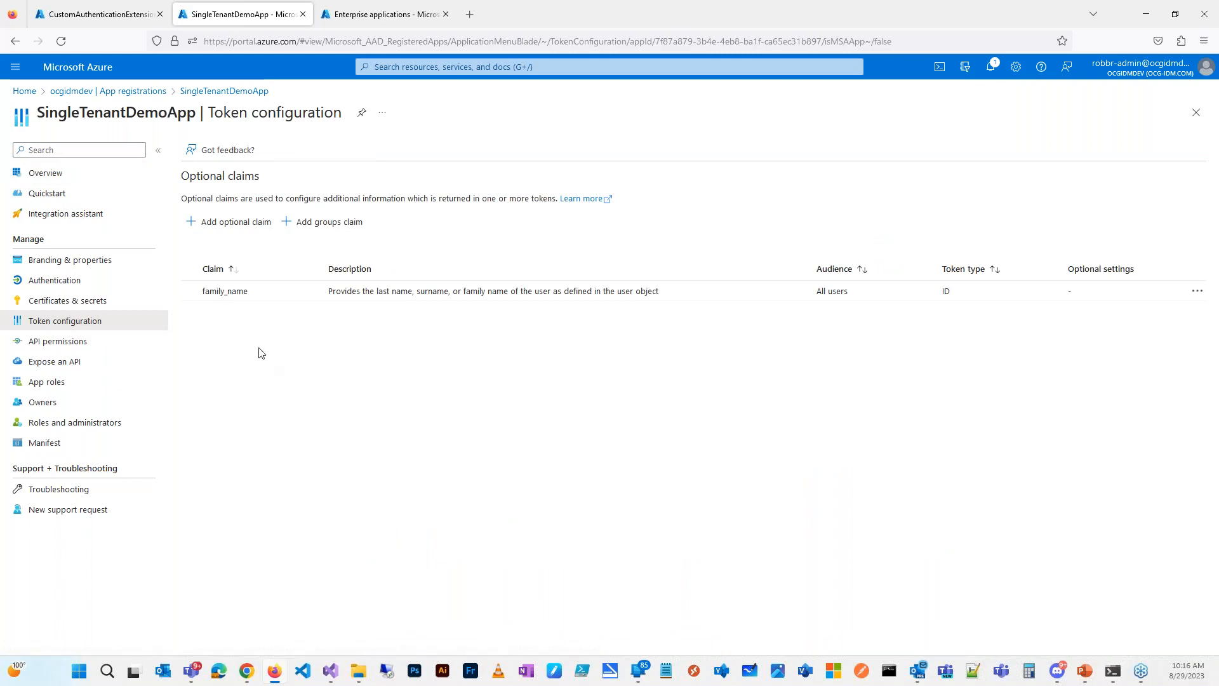
pyautogui.click(208, 222)
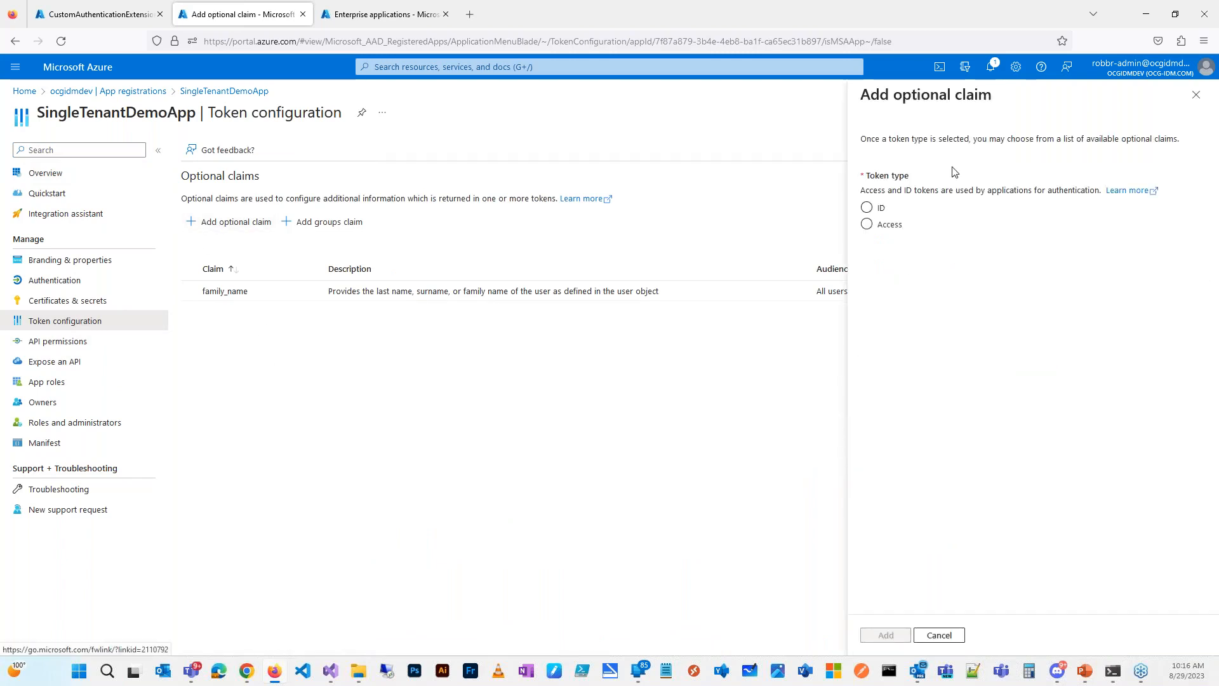
pyautogui.click(867, 208)
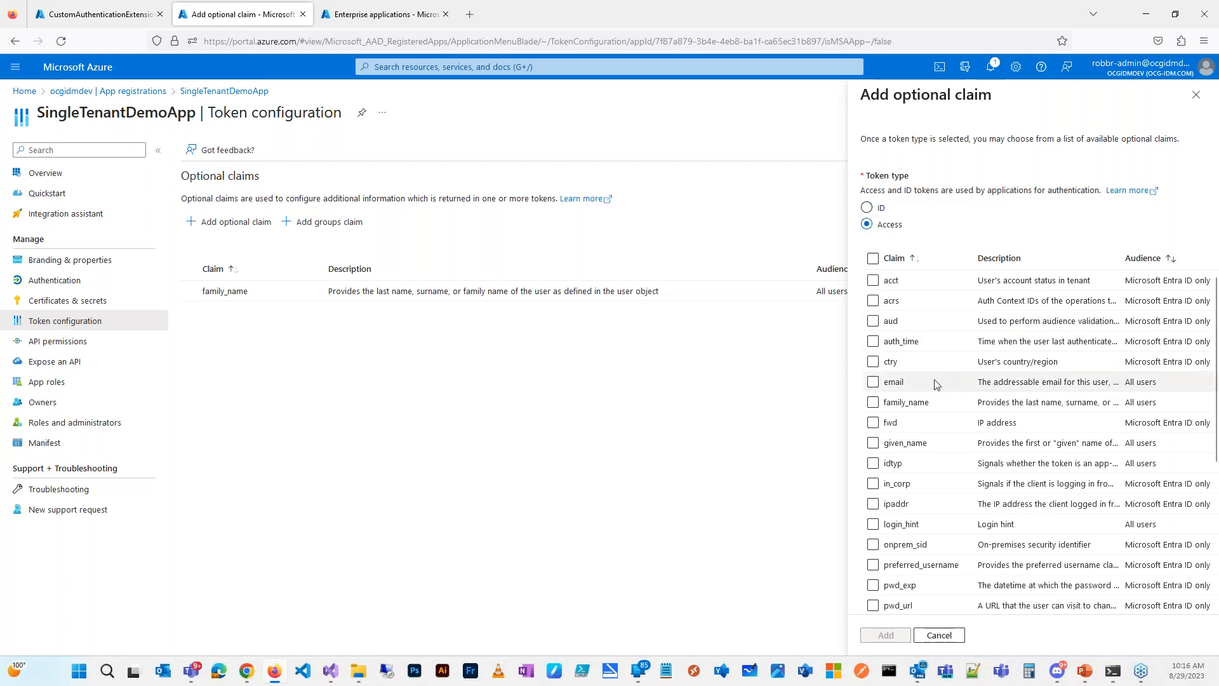
pyautogui.scroll(-4, 934, 384)
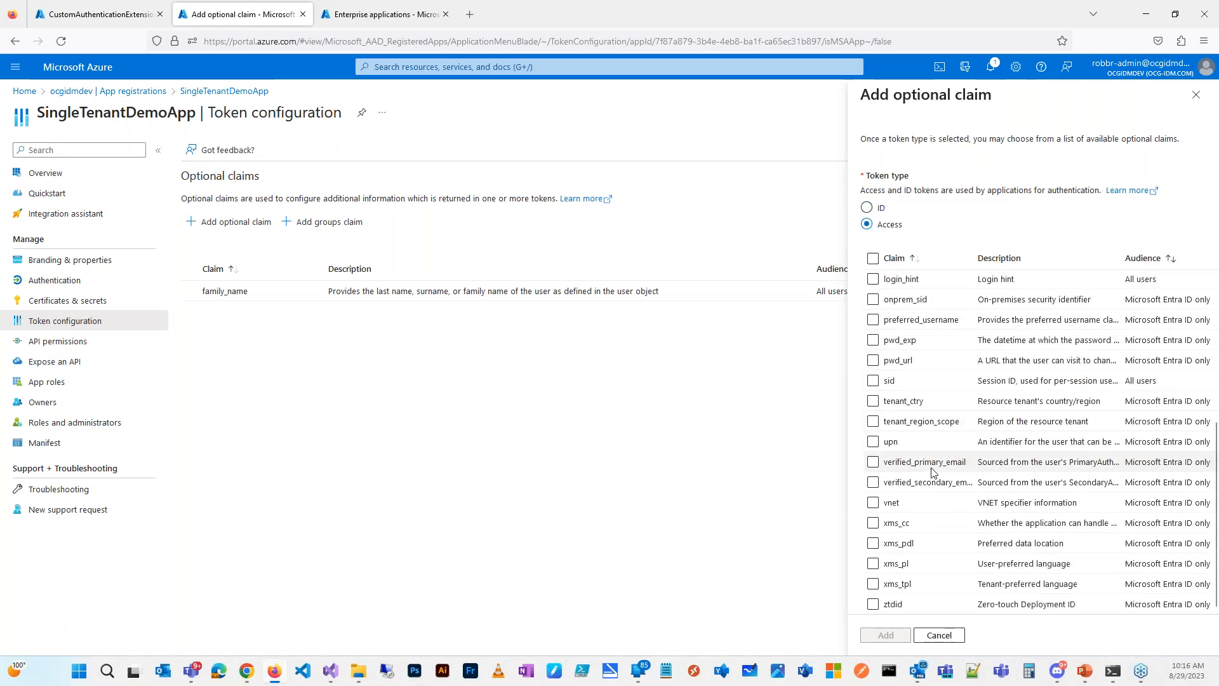
pyautogui.scroll(4, 933, 470)
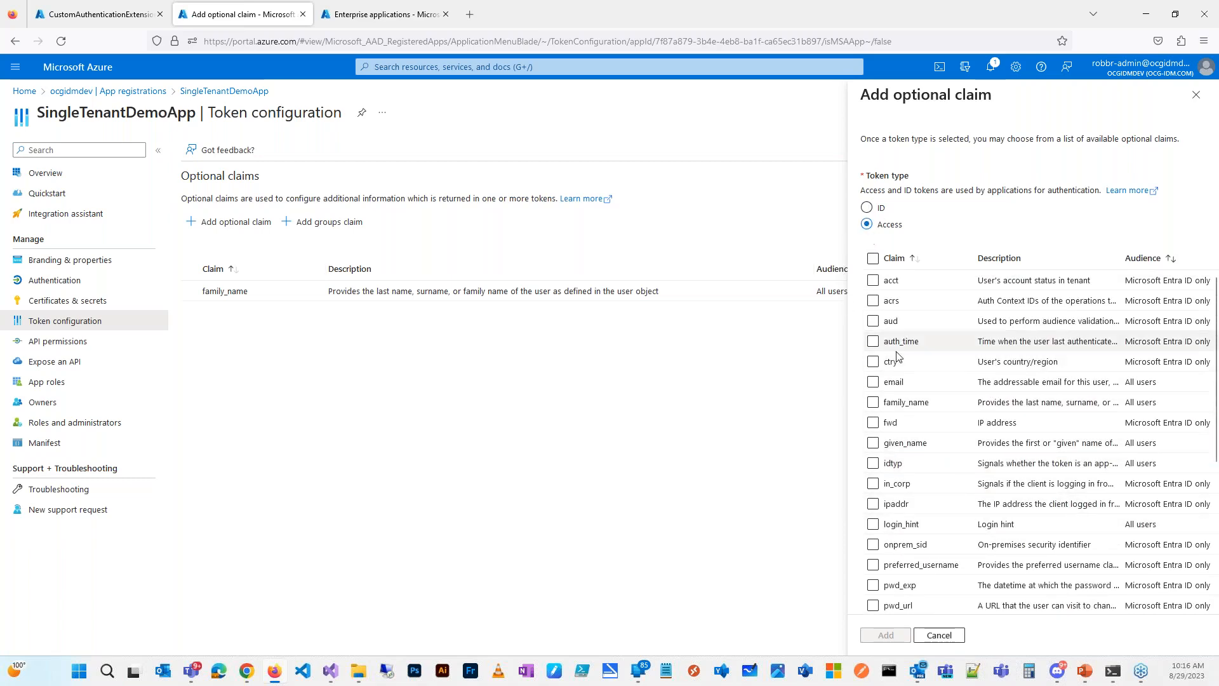
pyautogui.click(867, 208)
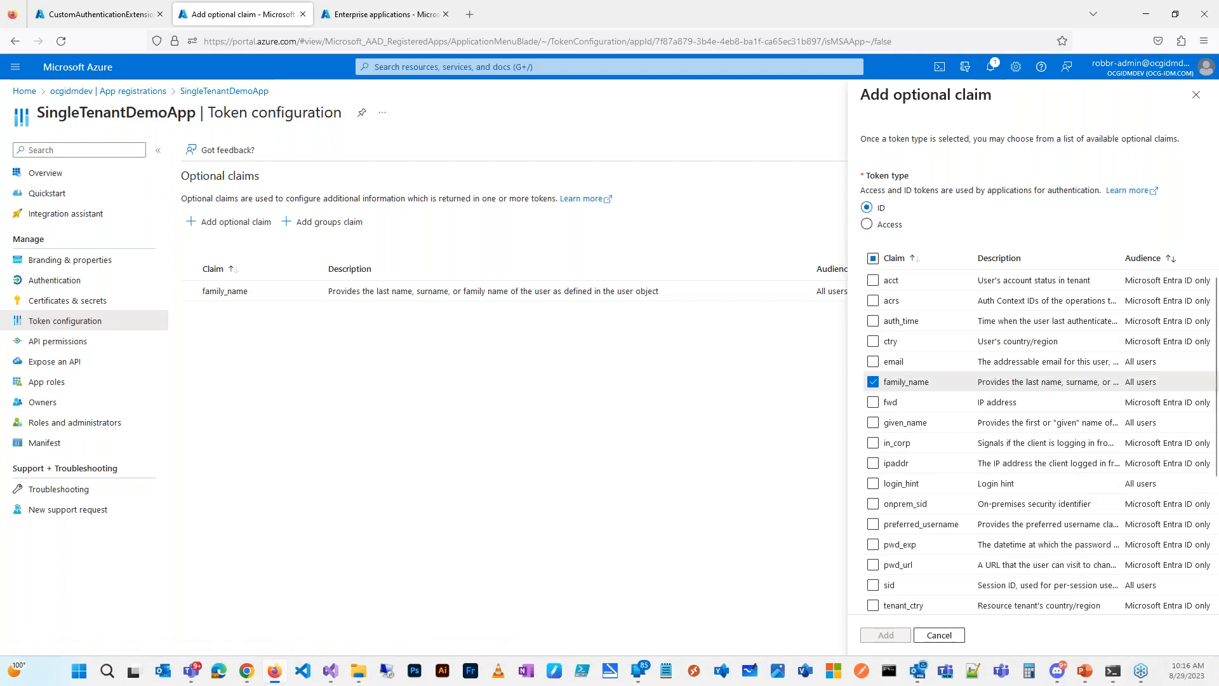
pyautogui.moveTo(0, 70); pyautogui.dragTo(366, 23)
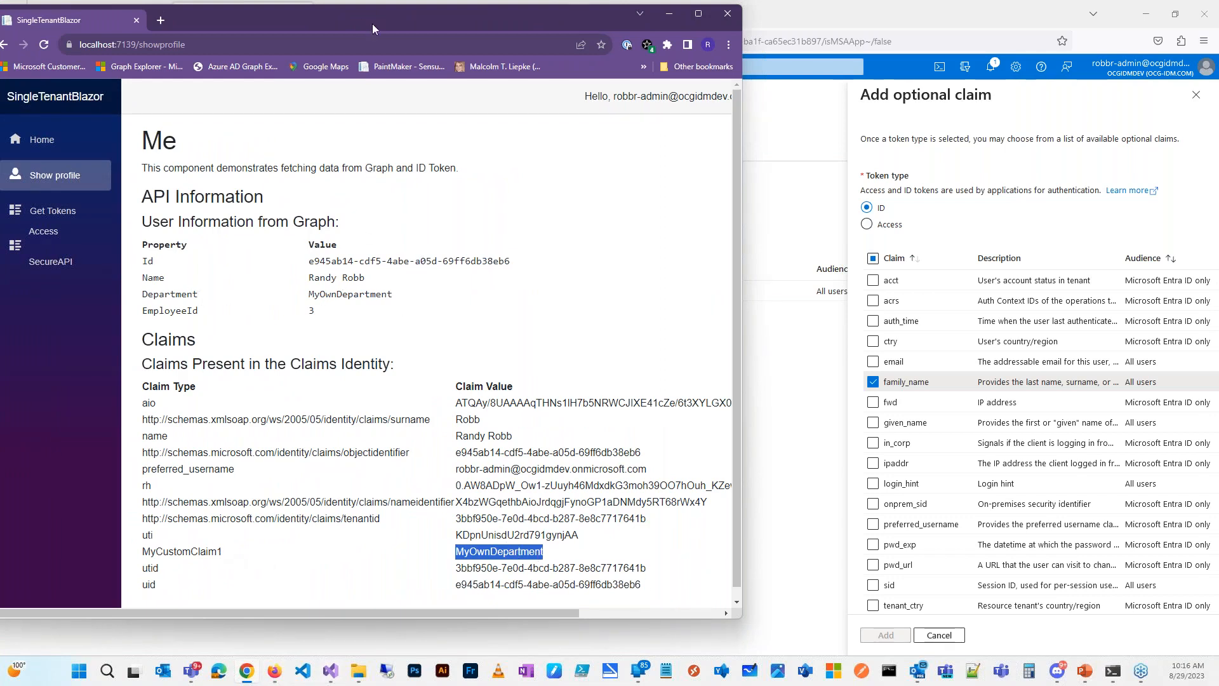
pyautogui.moveTo(394, 22); pyautogui.dragTo(0, 85)
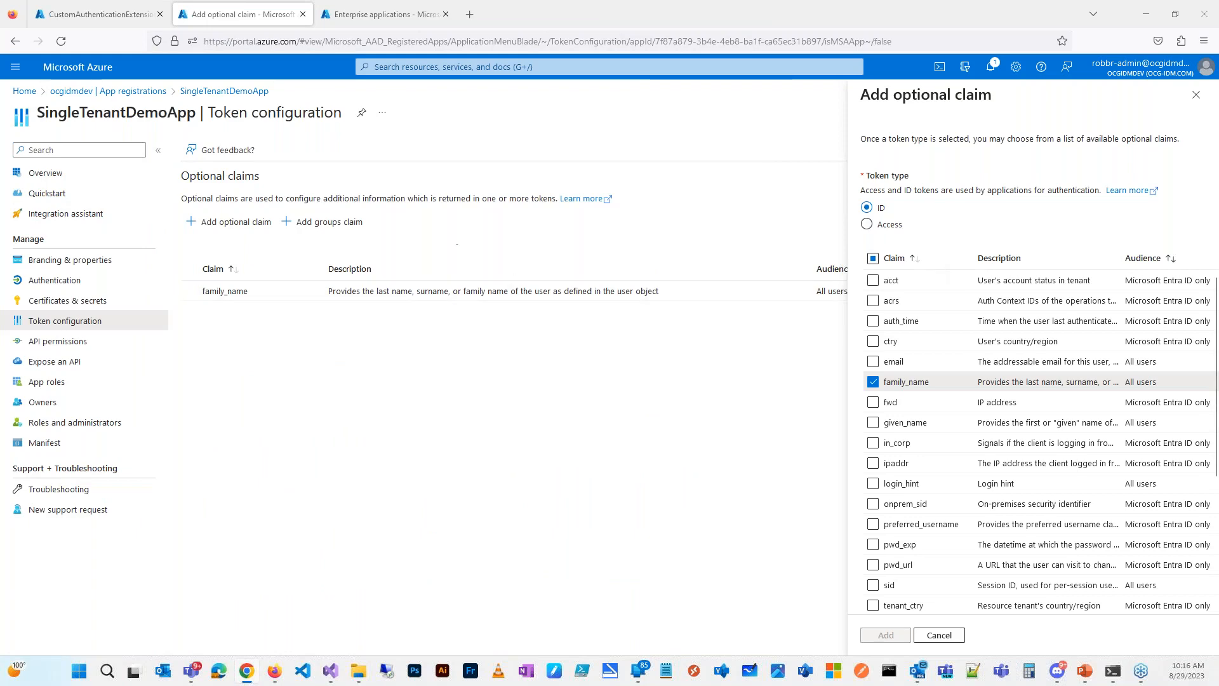
pyautogui.click(63, 175)
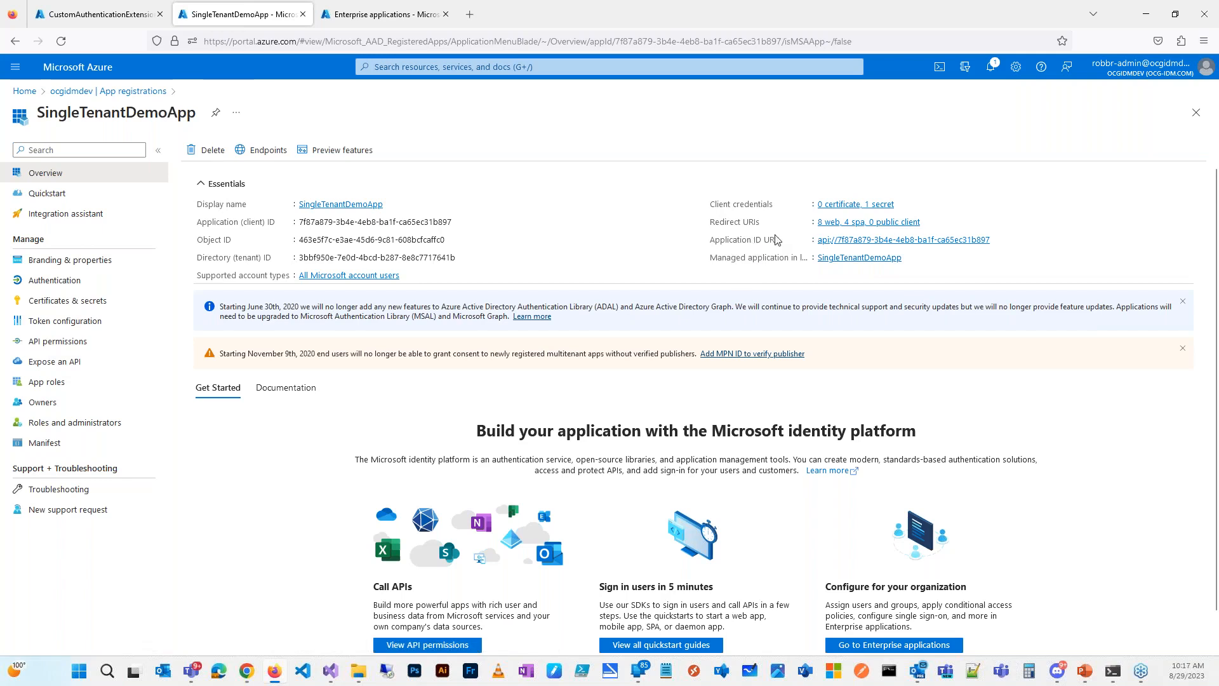
# Step: Go from the app registration to its managed application's Single sign-on and edit Attributes & Claims
pyautogui.click(846, 258)
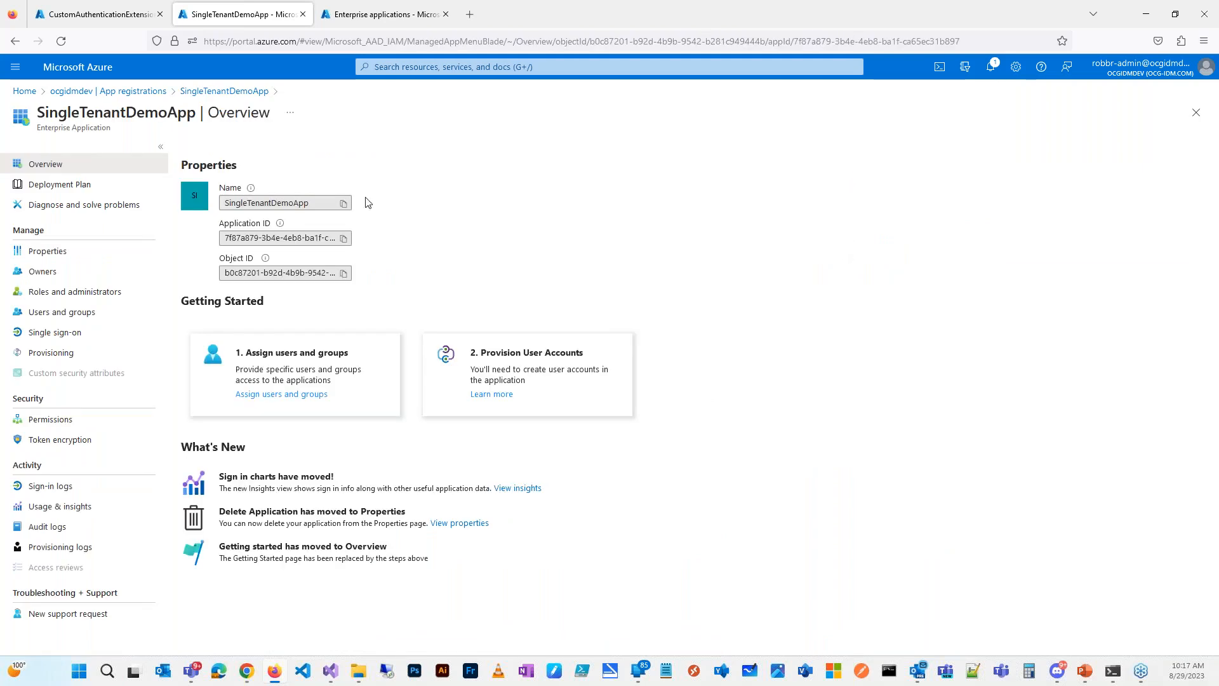
pyautogui.click(70, 339)
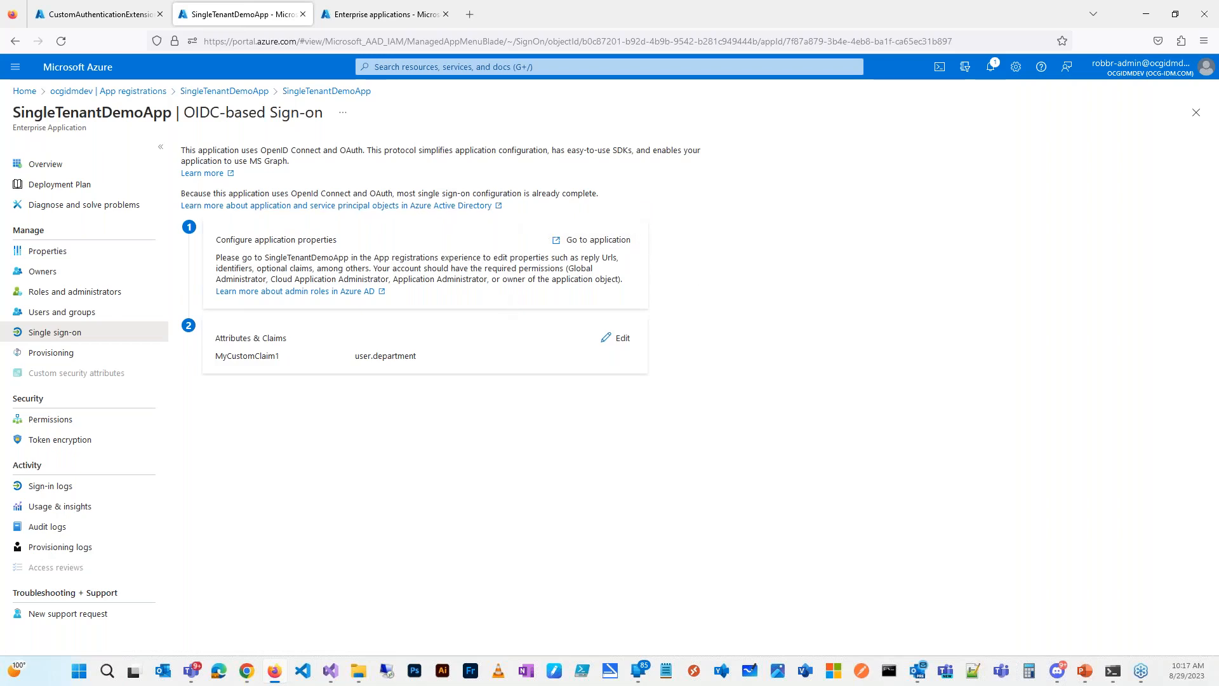
pyautogui.click(585, 246)
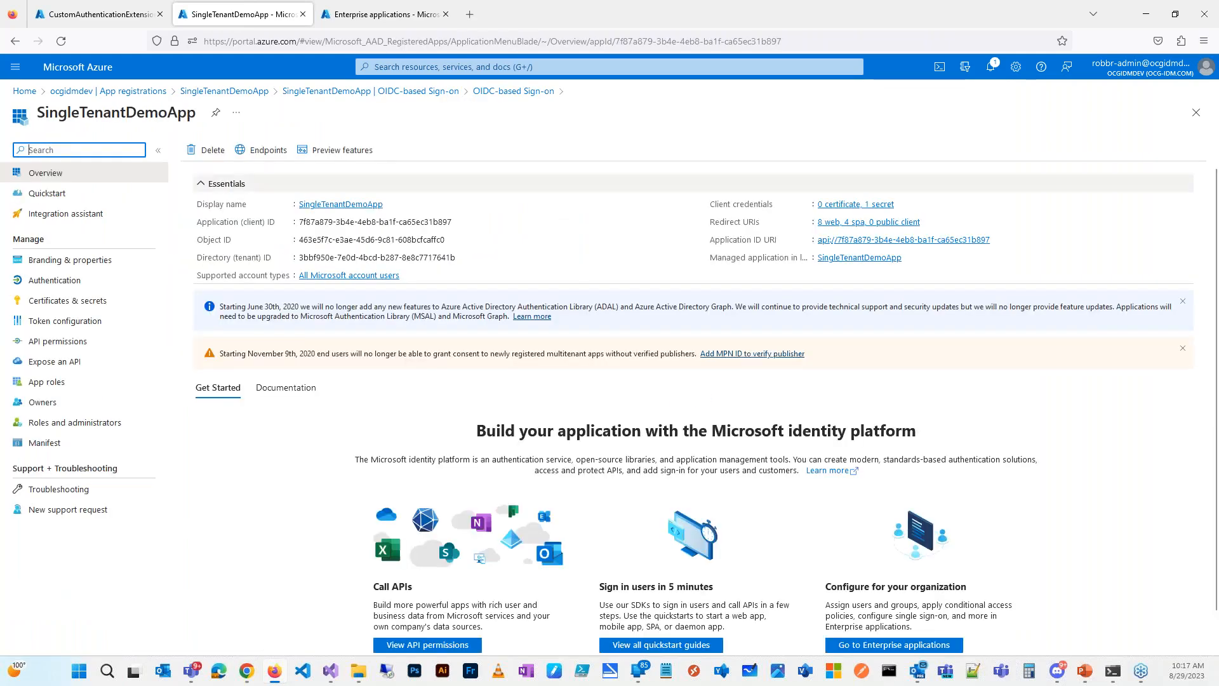
pyautogui.click(881, 257)
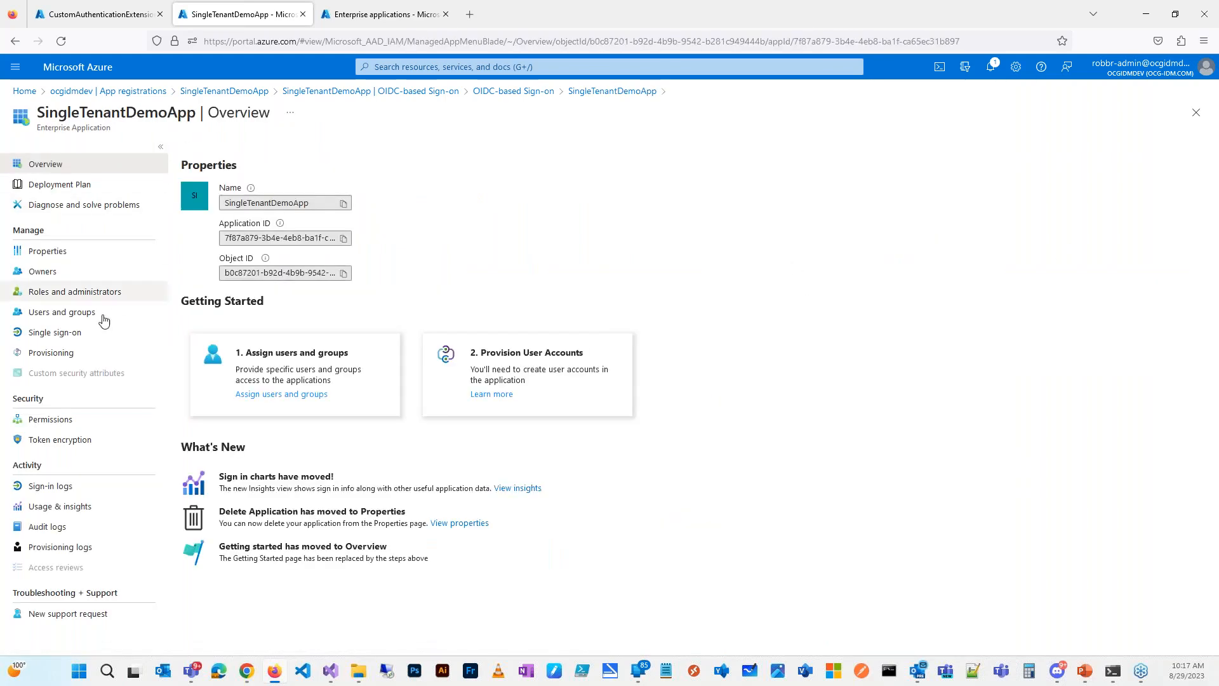
pyautogui.click(64, 334)
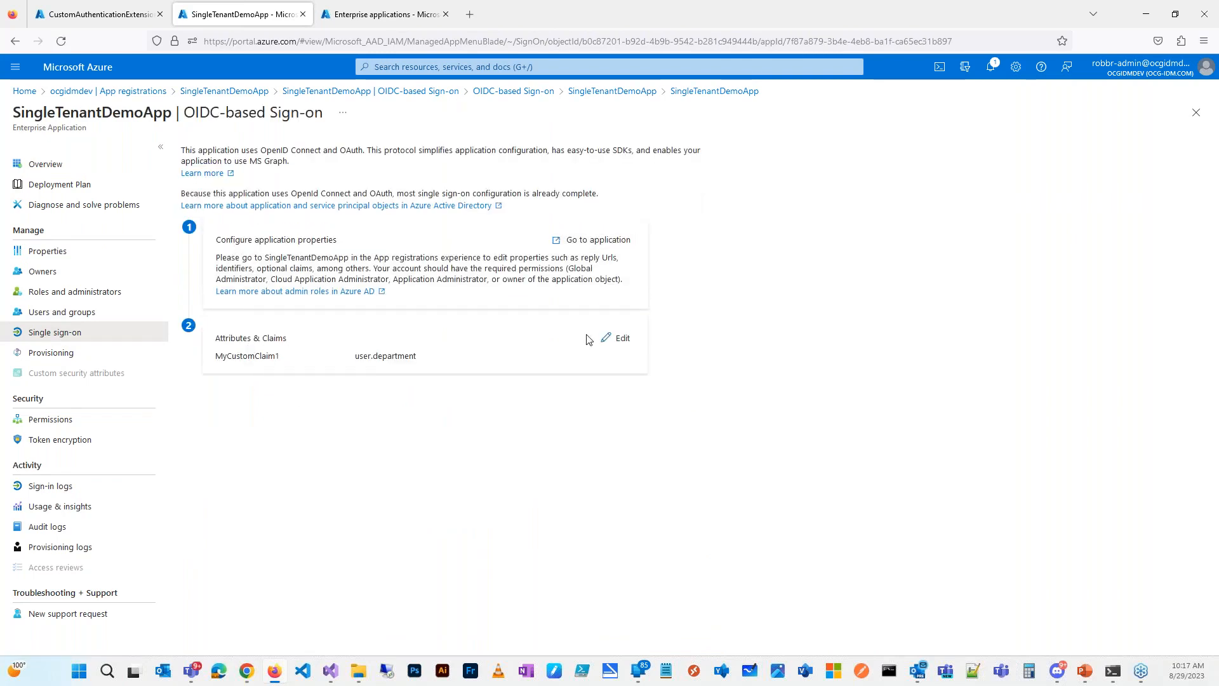
pyautogui.click(615, 338)
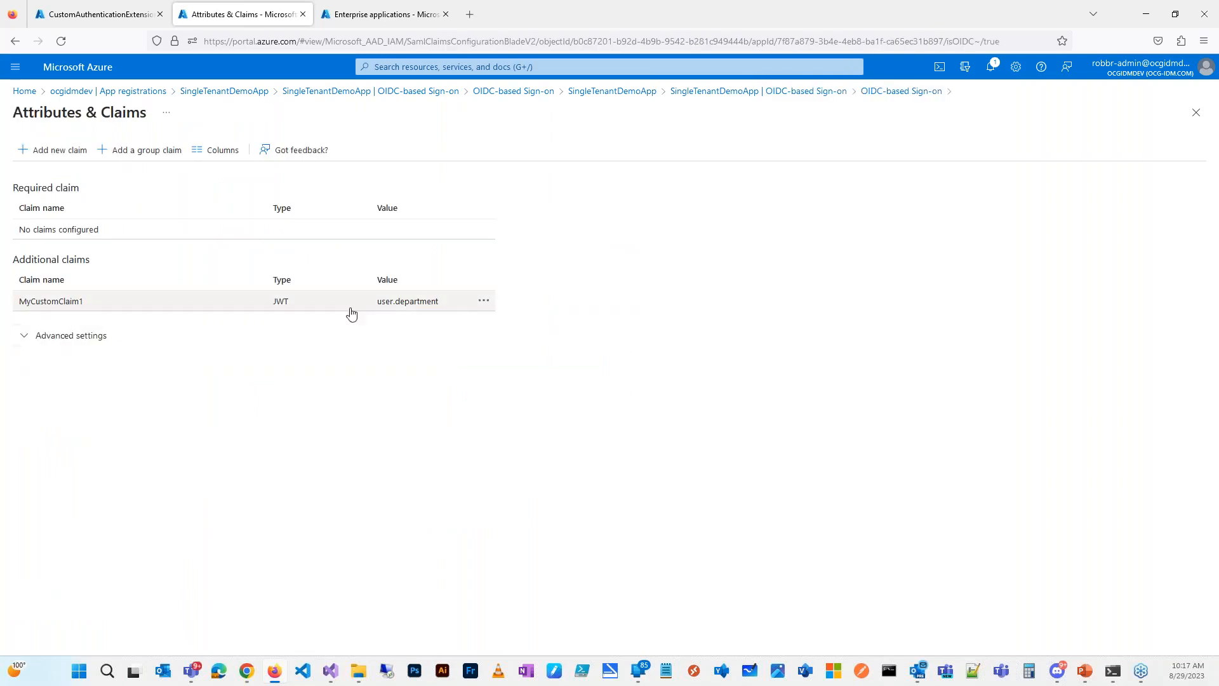
# Step: Open the existing MyCustomClaim1 claim to review it, then return to the claims list
pyautogui.click(482, 303)
pyautogui.click(433, 307)
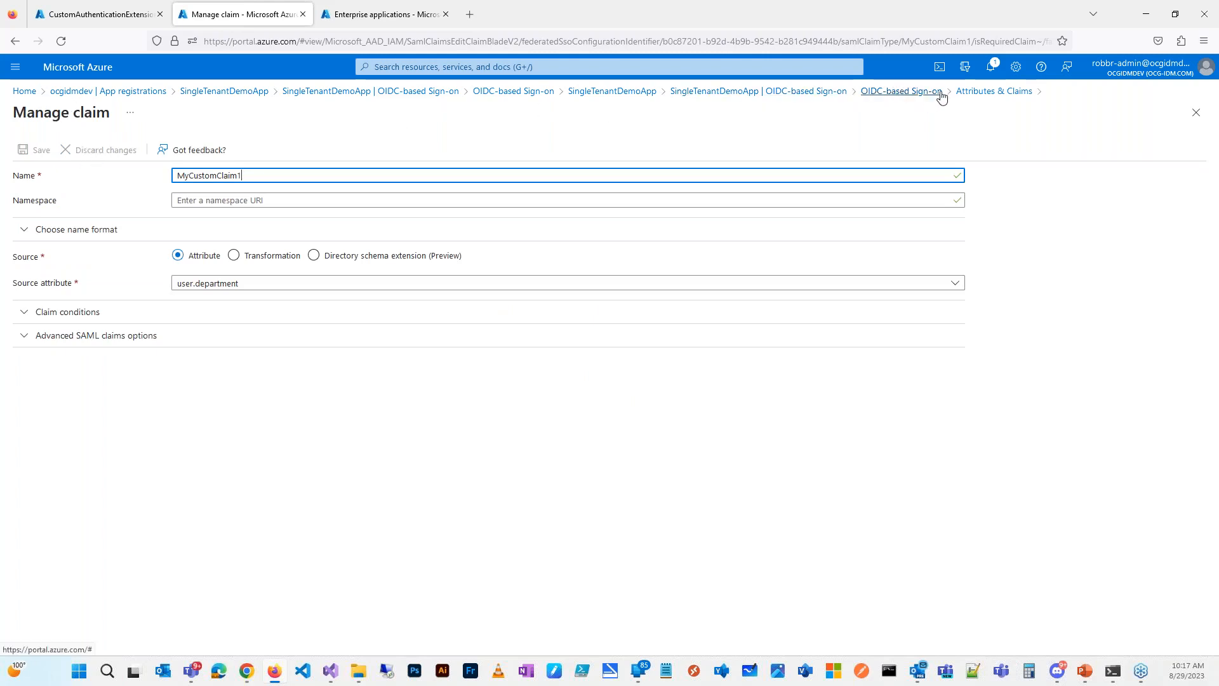
pyautogui.click(975, 100)
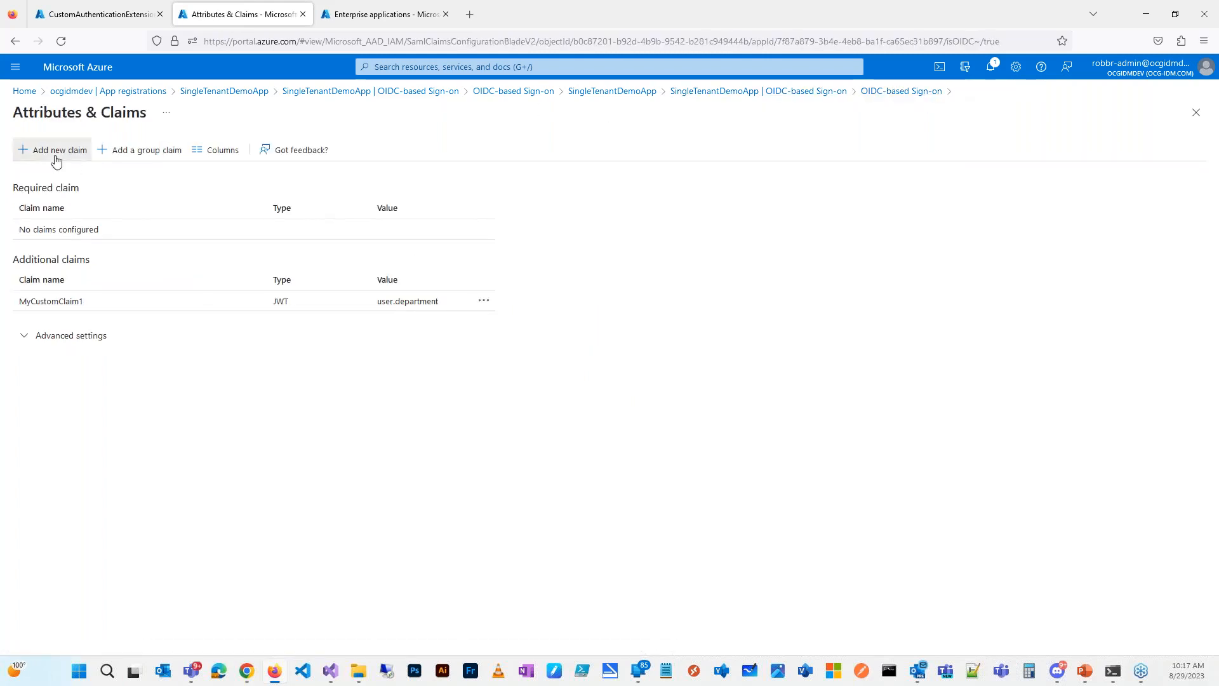
# Step: Add a new claim named Title with source attribute user.jobtitle and save it
pyautogui.click(53, 156)
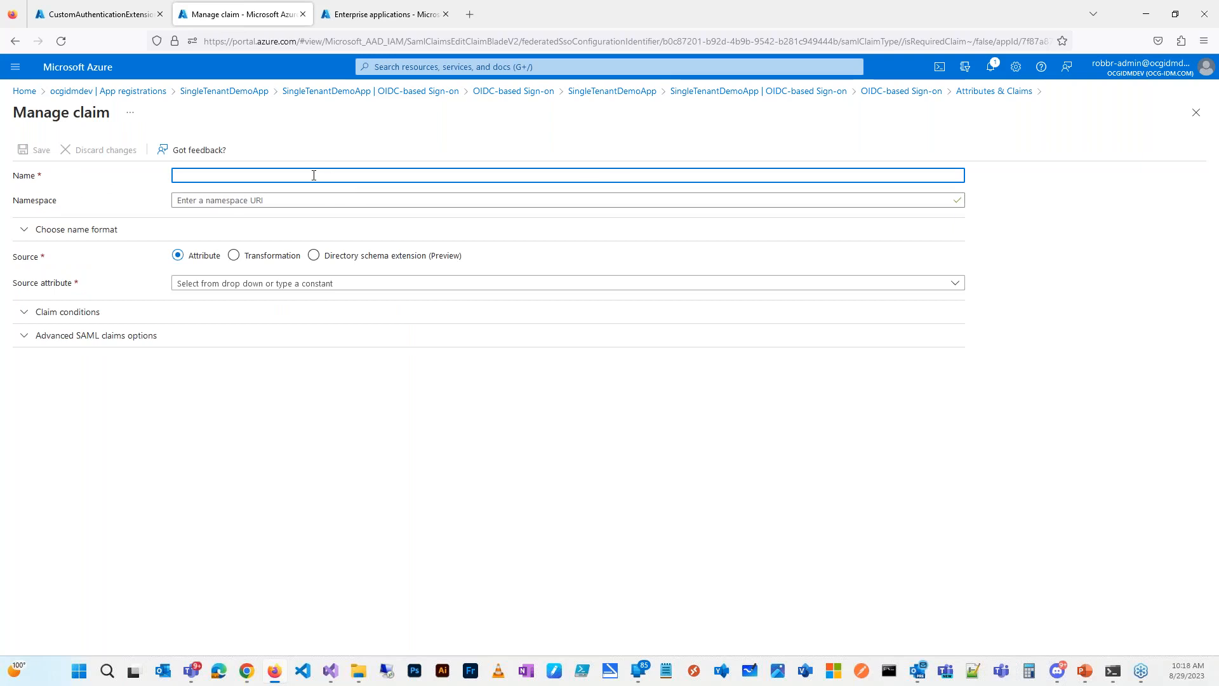
pyautogui.write('Tt')
pyautogui.write('tle')
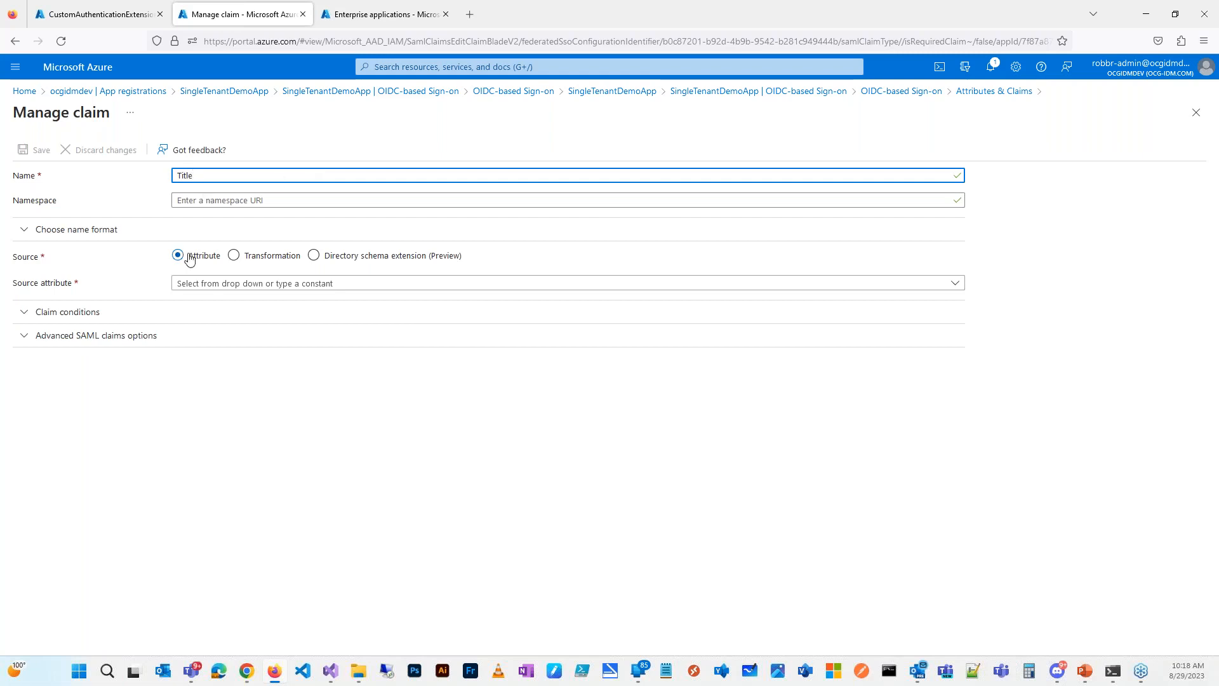
pyautogui.click(956, 283)
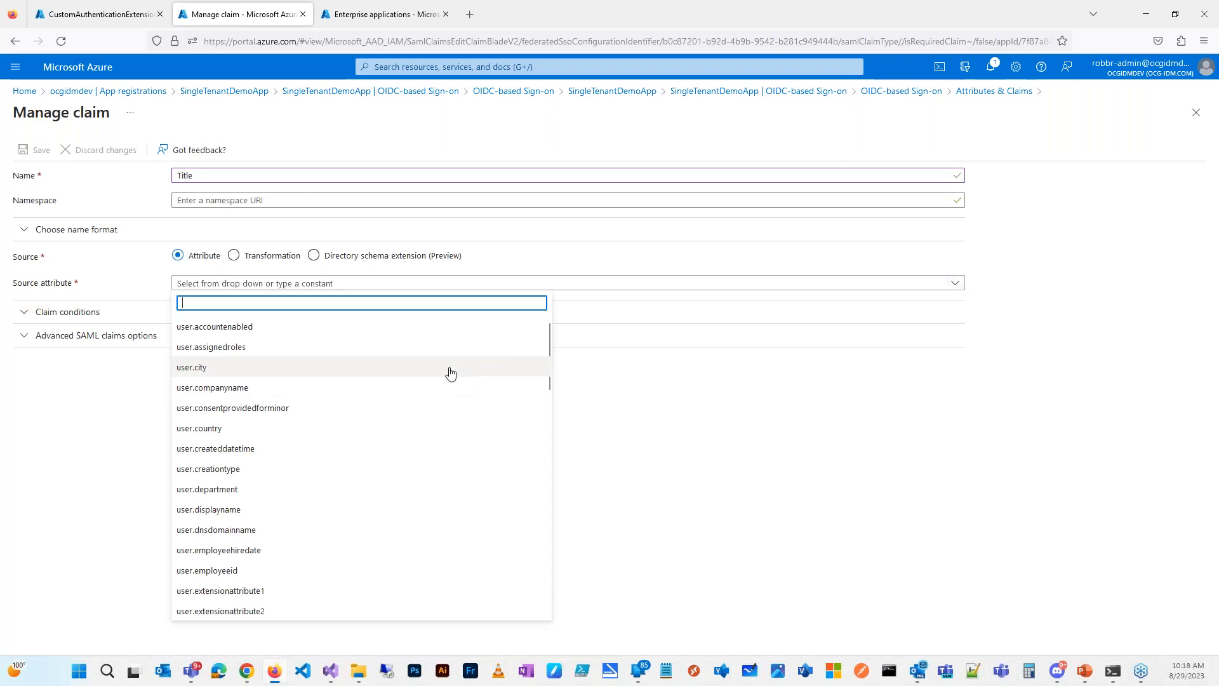
pyautogui.scroll(-2, 383, 354)
pyautogui.scroll(-10, 383, 354)
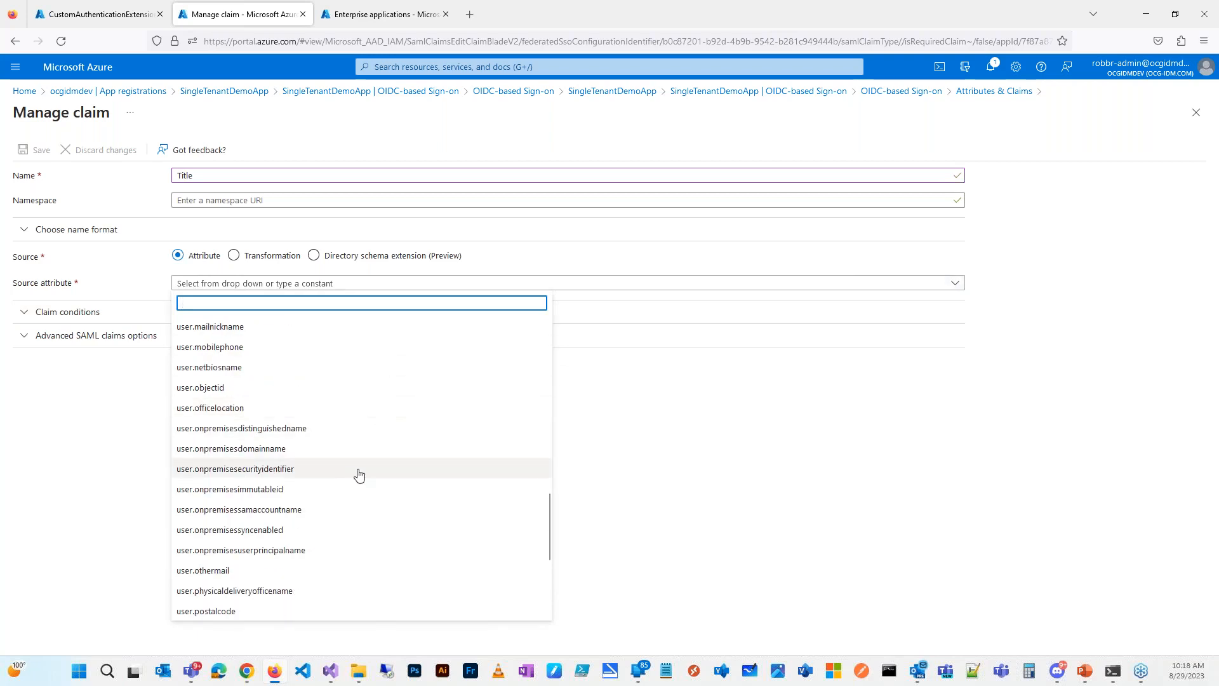
pyautogui.scroll(-4, 358, 471)
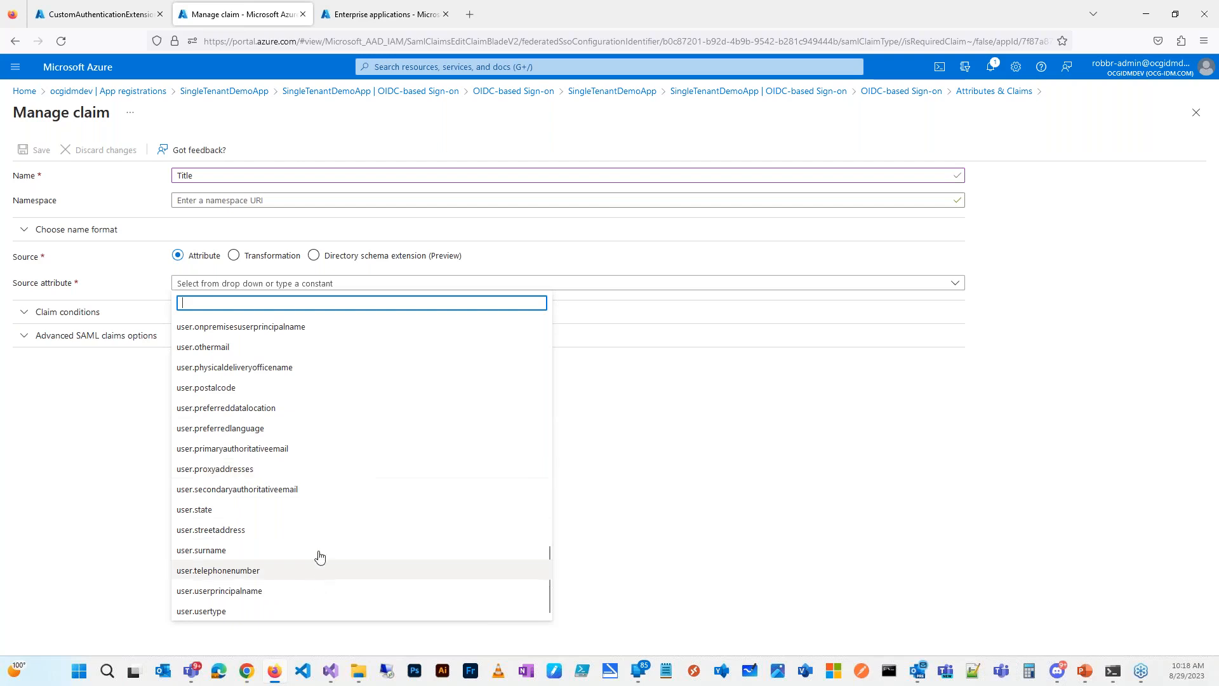
pyautogui.scroll(10, 310, 555)
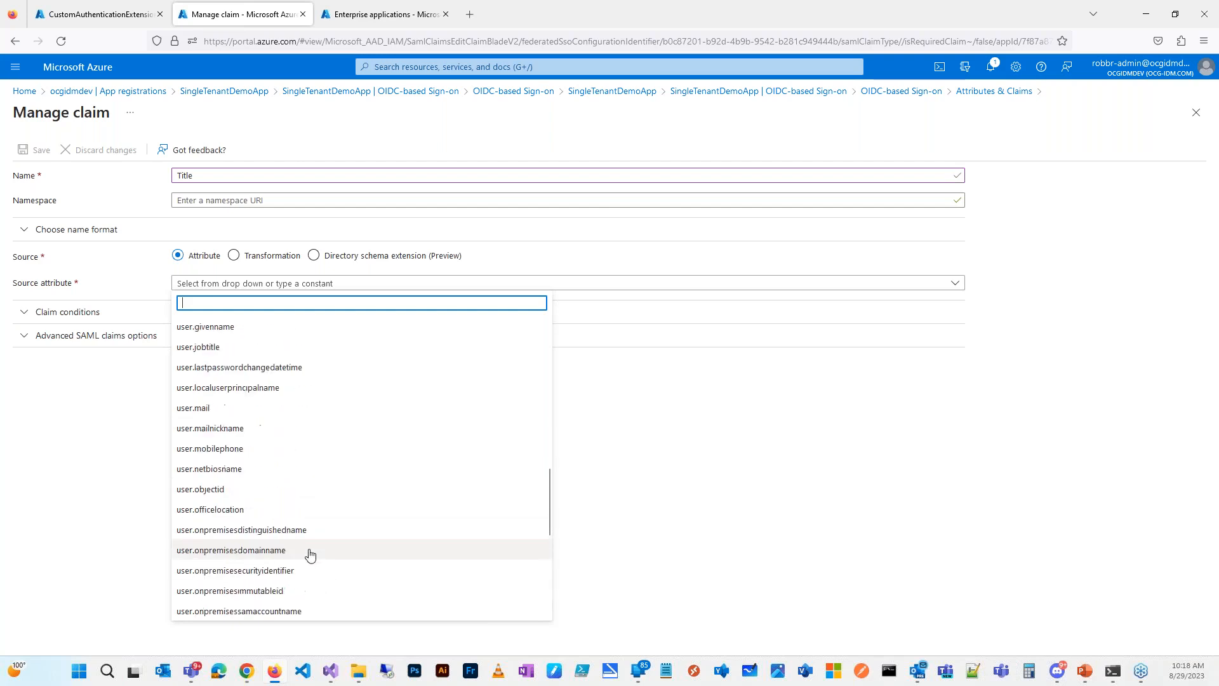
pyautogui.scroll(5, 310, 555)
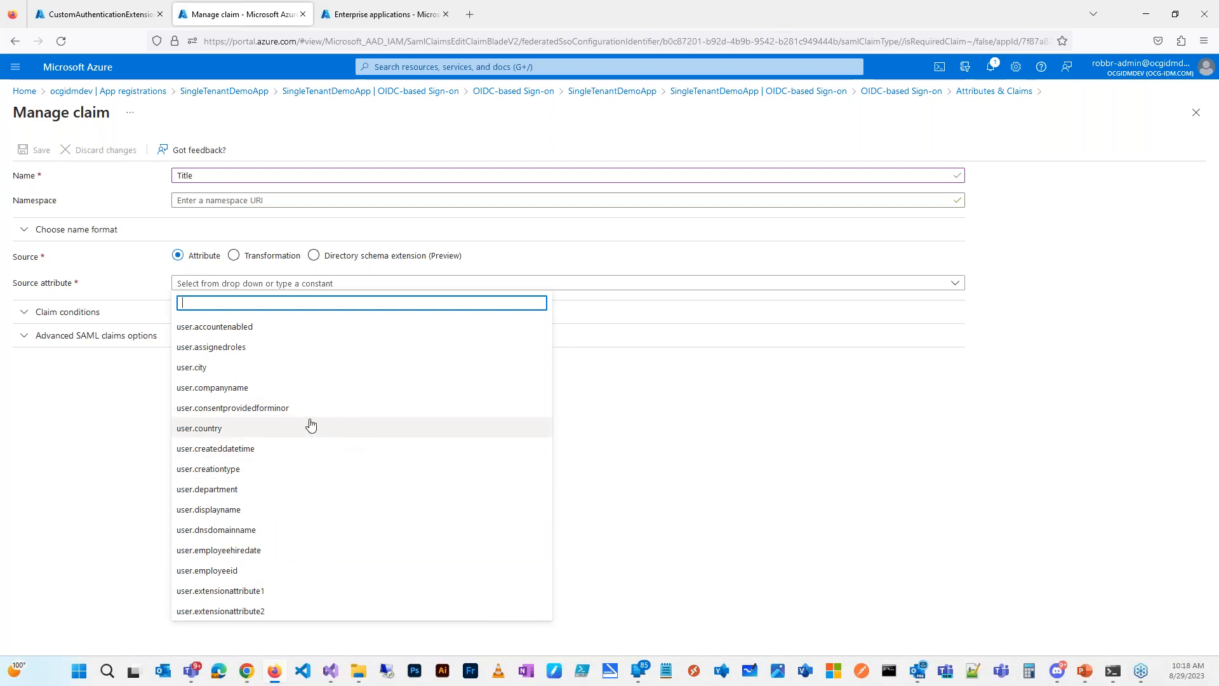
pyautogui.scroll(-2, 310, 425)
pyautogui.scroll(-2, 275, 421)
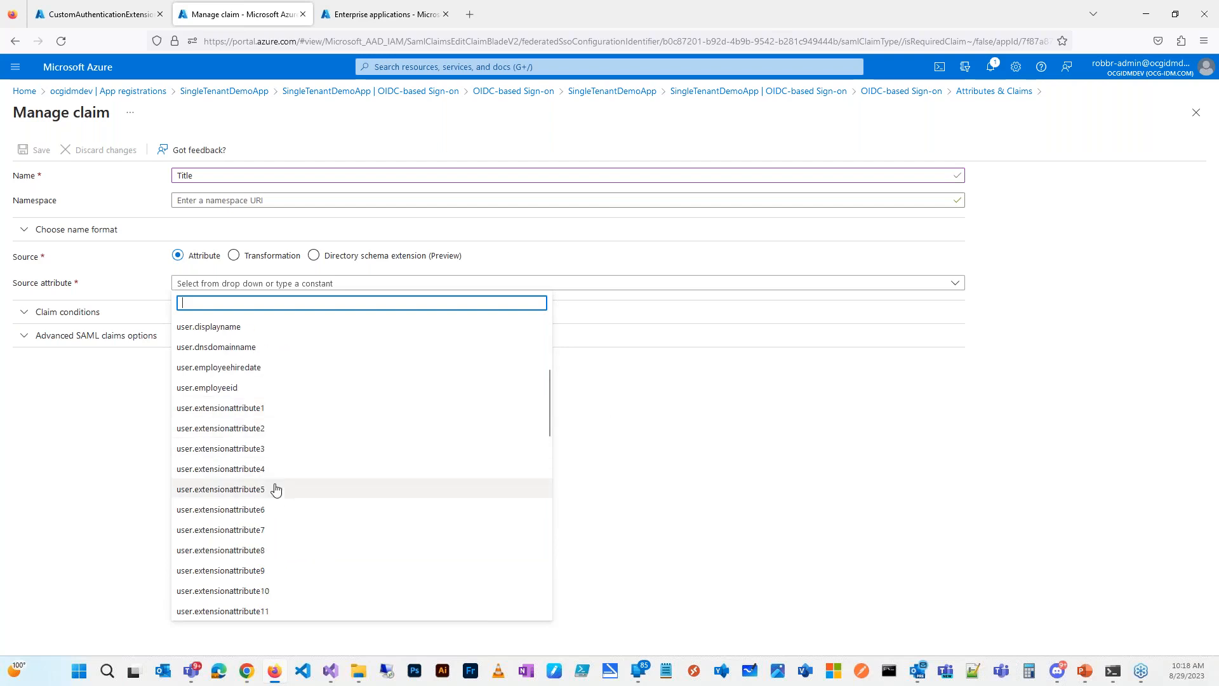
pyautogui.scroll(1, 279, 471)
pyautogui.scroll(-4, 280, 470)
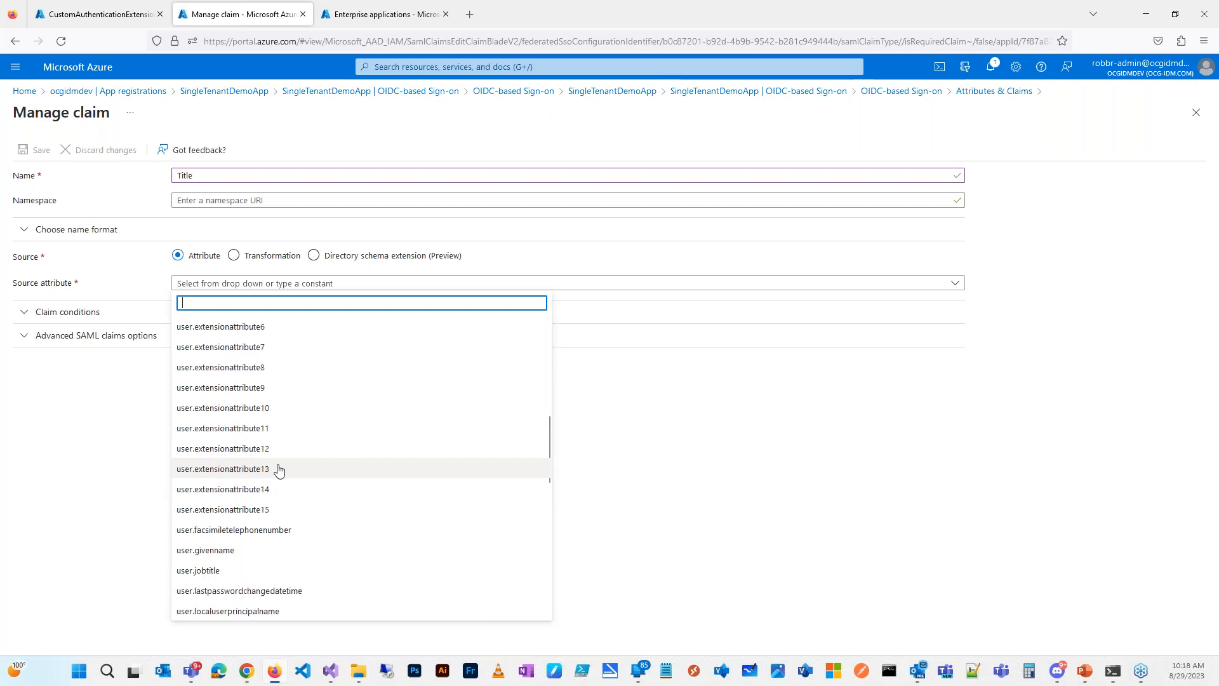
pyautogui.click(248, 571)
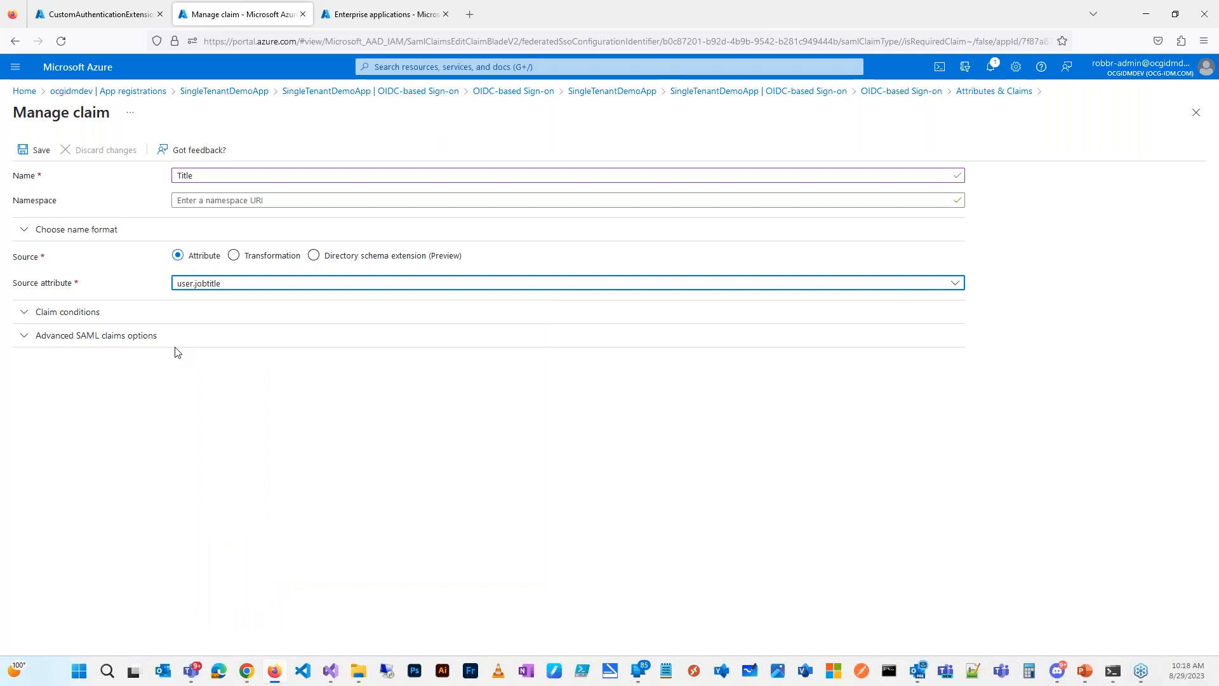
pyautogui.click(28, 153)
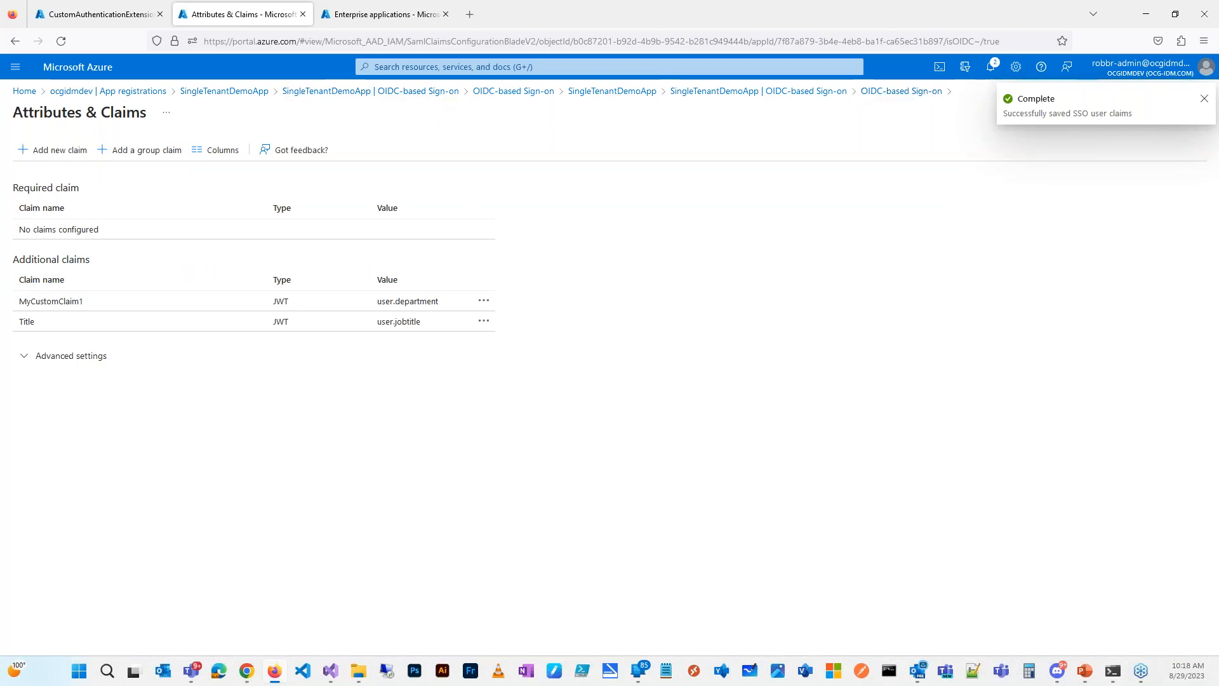
# Step: Return to the OIDC-based Sign-on overview and bring up the SingleTenantBlazor profile window
pyautogui.click(883, 92)
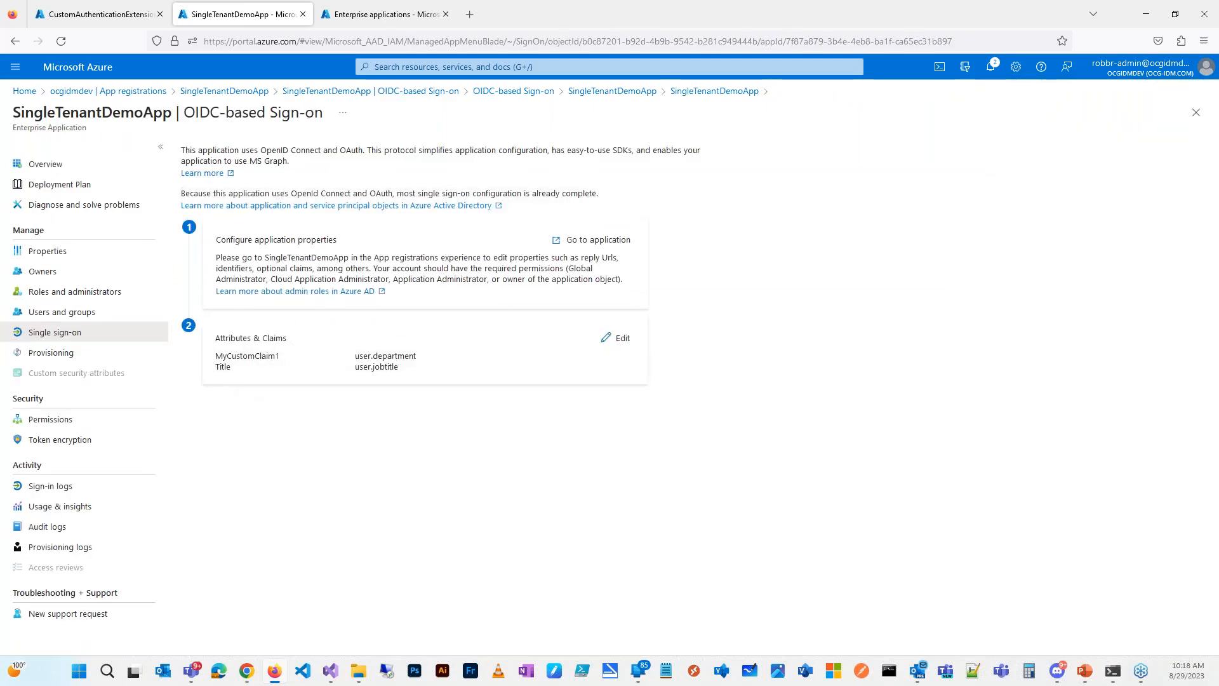
pyautogui.click(246, 671)
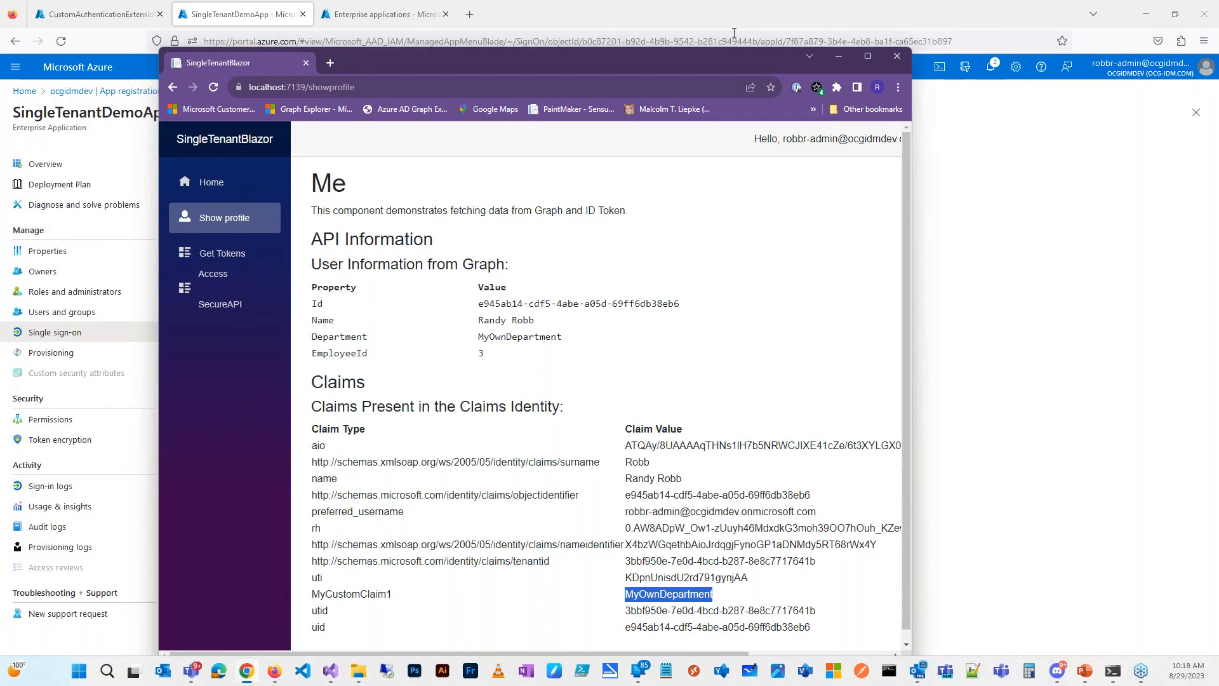
# Step: Maximize SingleTenantBlazor, sign out, and go back to the app page through history
pyautogui.click(867, 56)
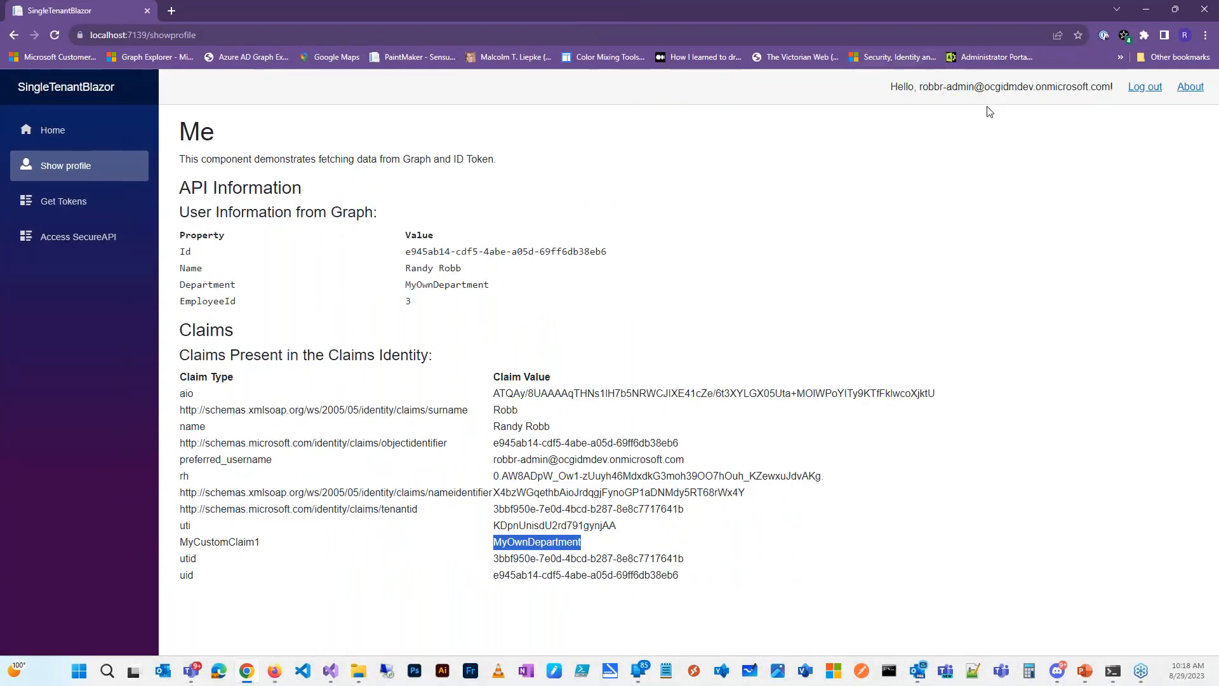
pyautogui.click(1145, 87)
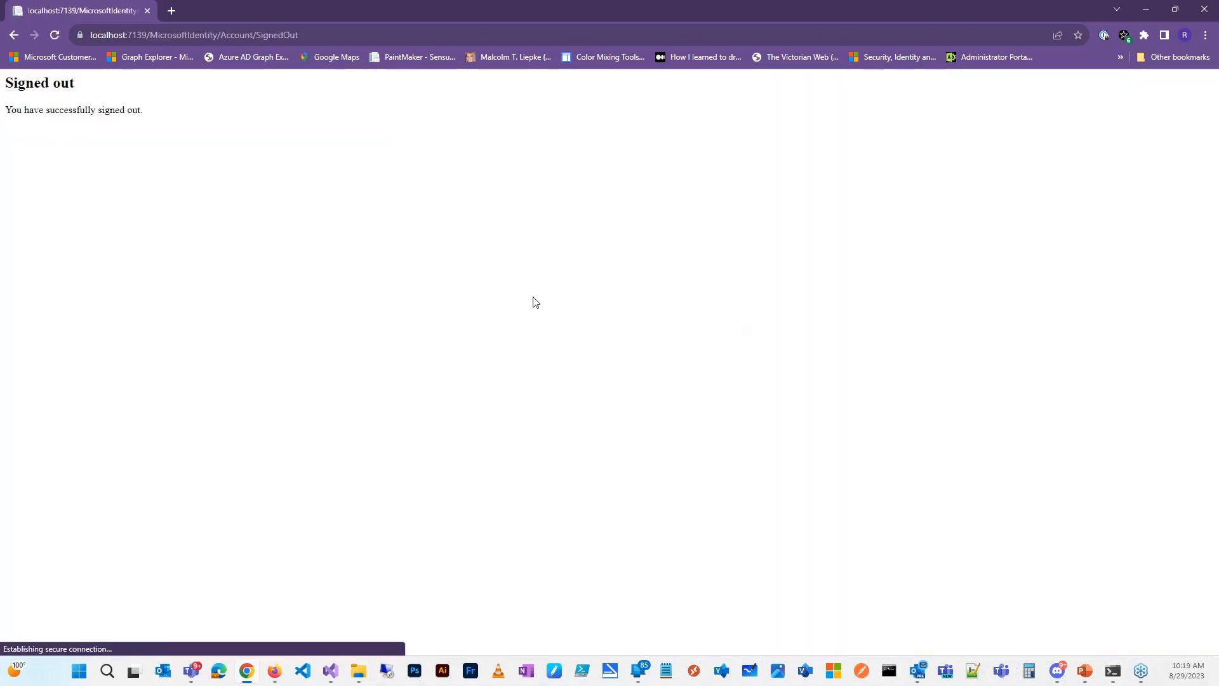
pyautogui.rightClick(16, 34)
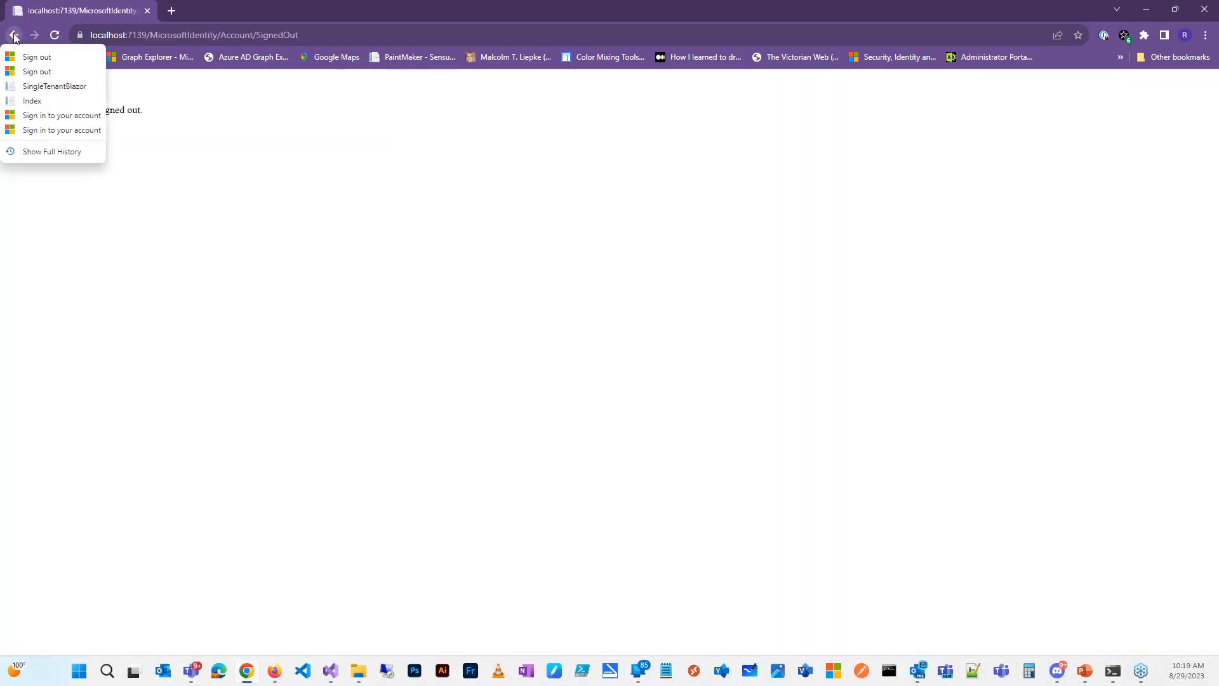
pyautogui.click(24, 89)
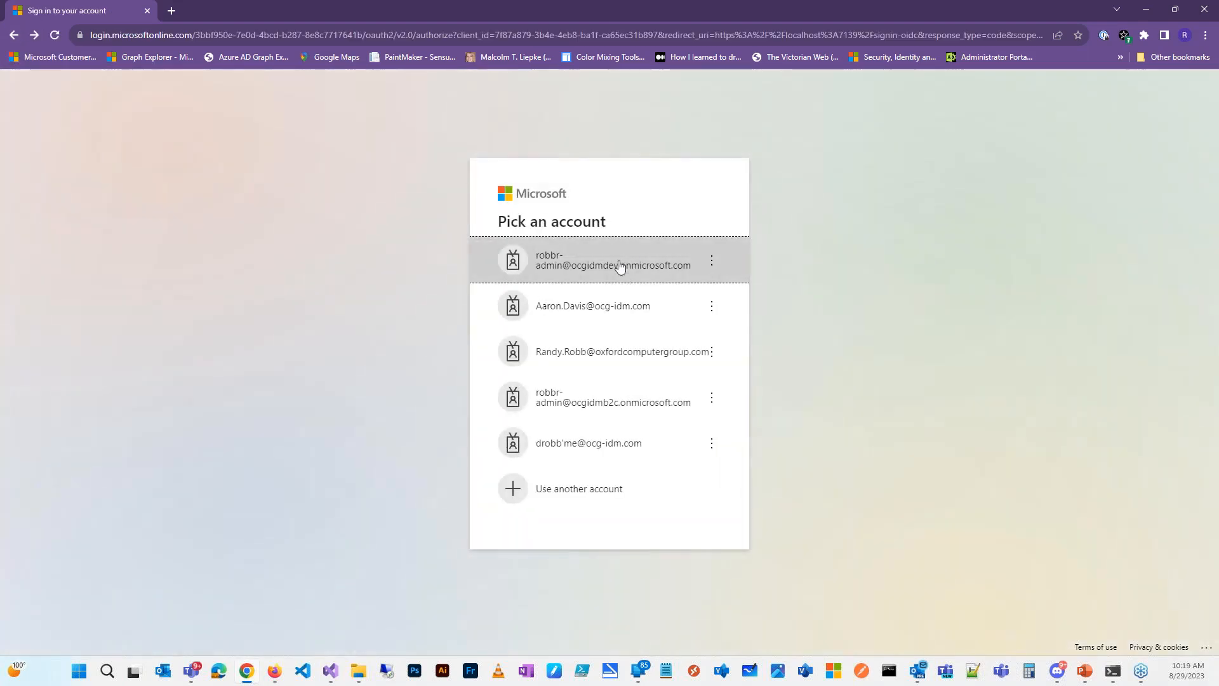
# Step: Sign in again with the admin account and password, declining to stay signed in
pyautogui.click(619, 265)
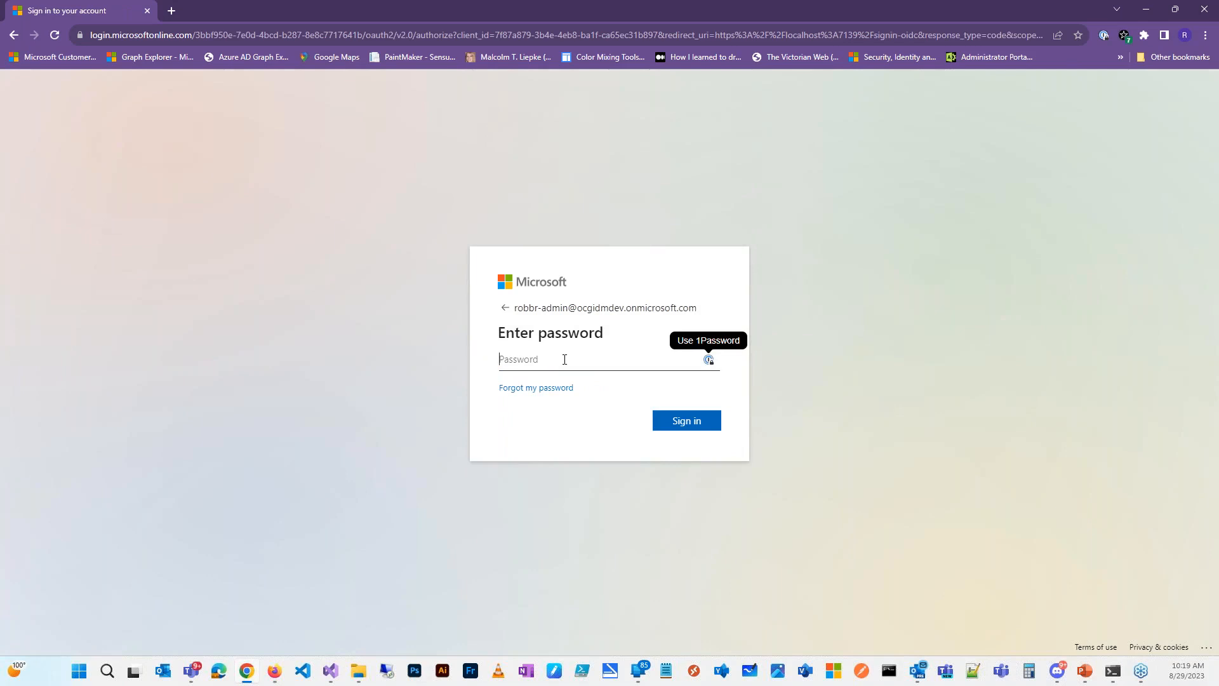
pyautogui.write('•')
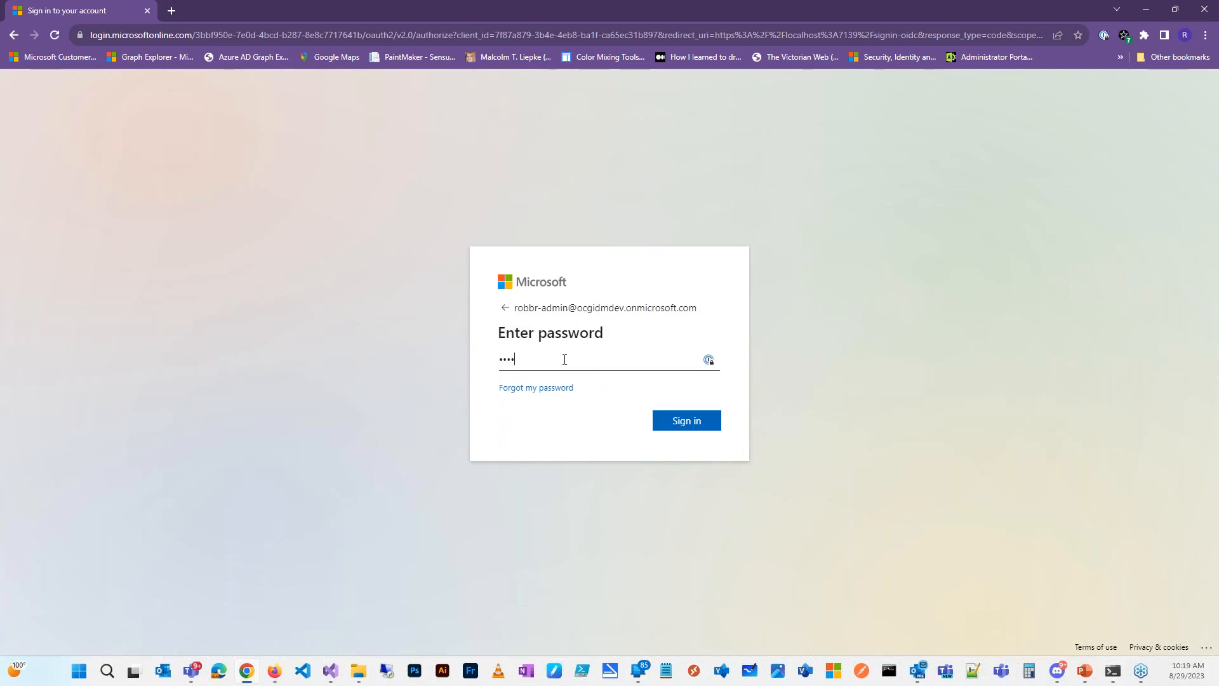
pyautogui.write('••••••')
pyautogui.press('Return')
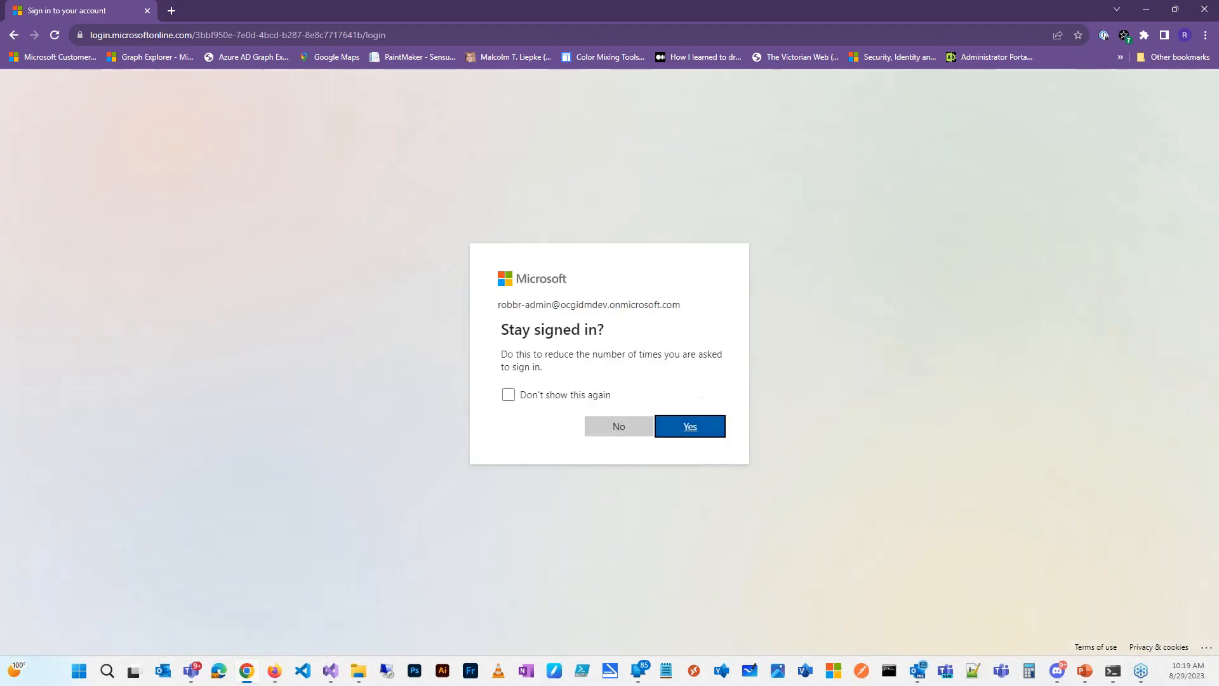
pyautogui.click(622, 428)
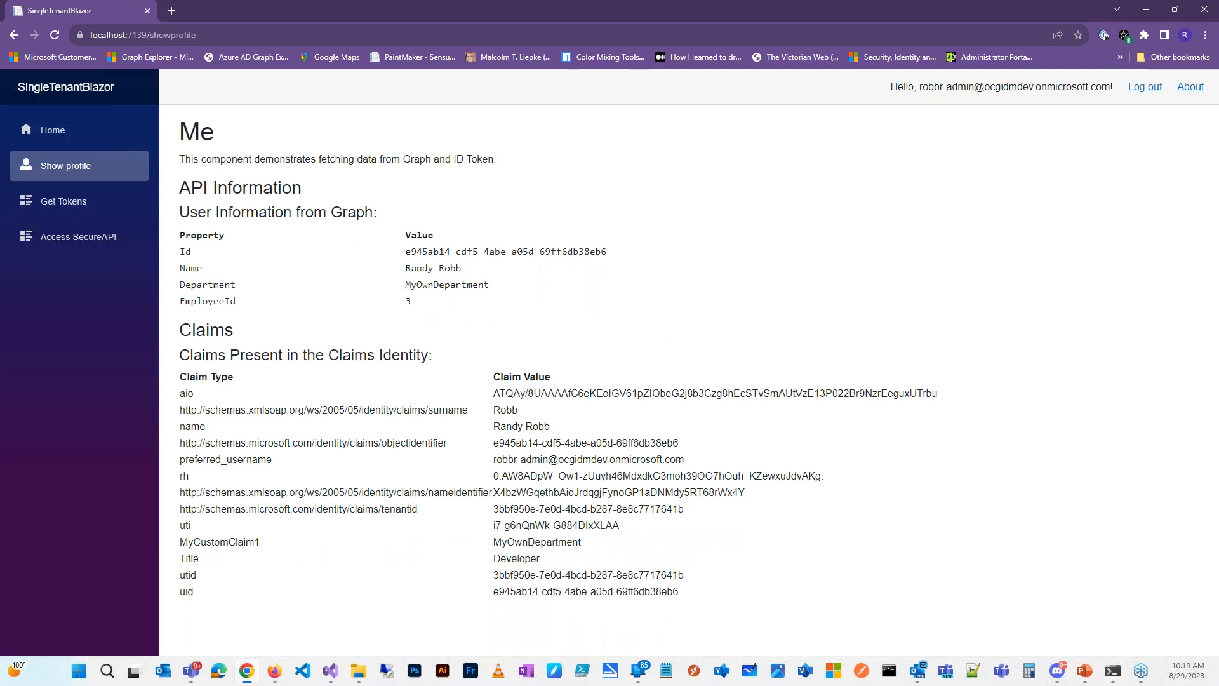
# Step: Restore and reposition the Chrome profile window, then drag it aside to reveal the Azure portal
pyautogui.doubleClick(546, 9)
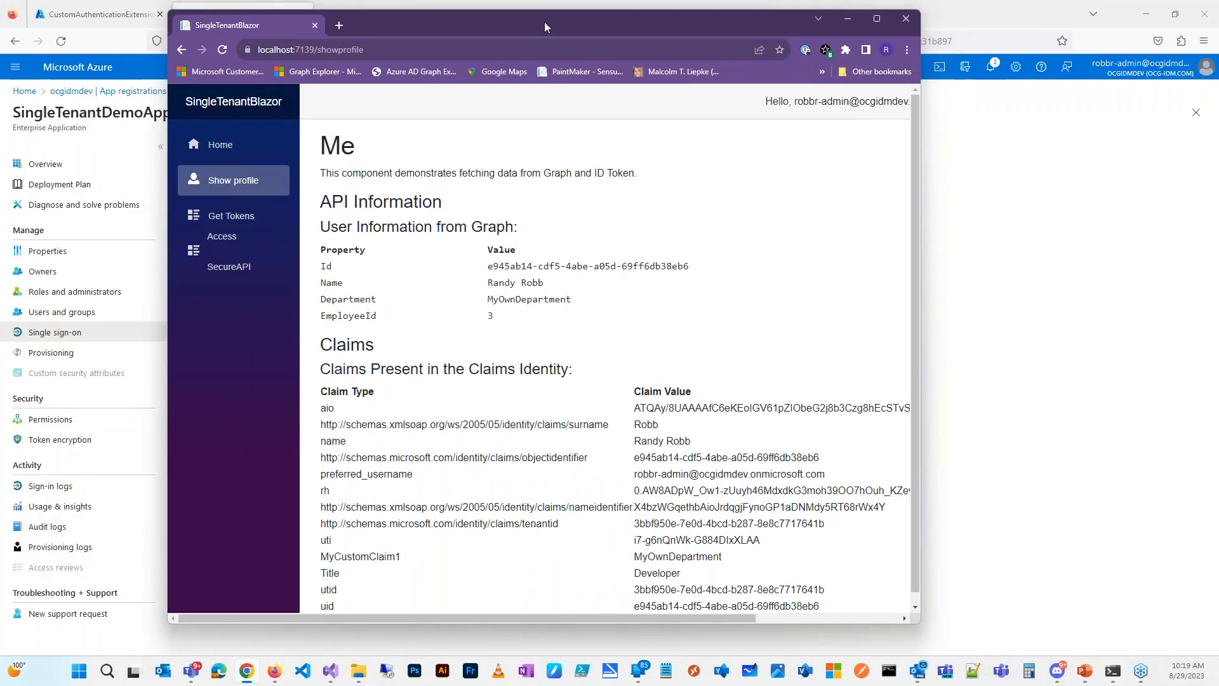
pyautogui.moveTo(543, 23); pyautogui.dragTo(542, 29)
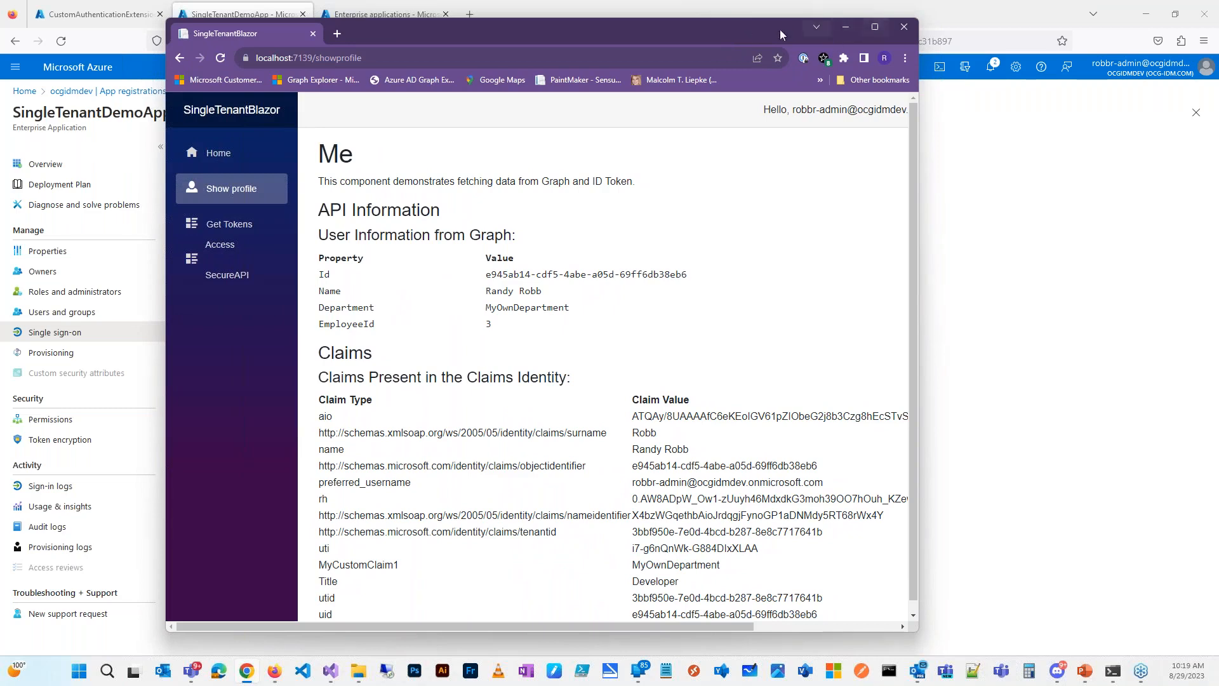
pyautogui.click(874, 31)
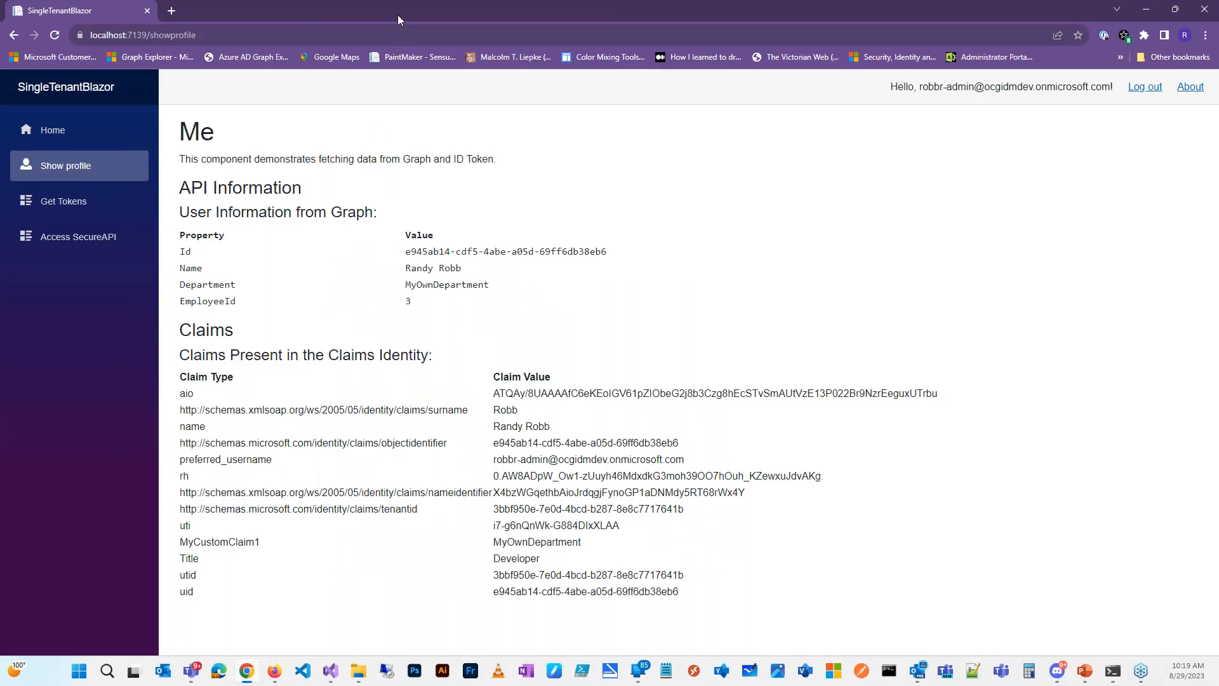
pyautogui.moveTo(397, 15); pyautogui.dragTo(1, 38)
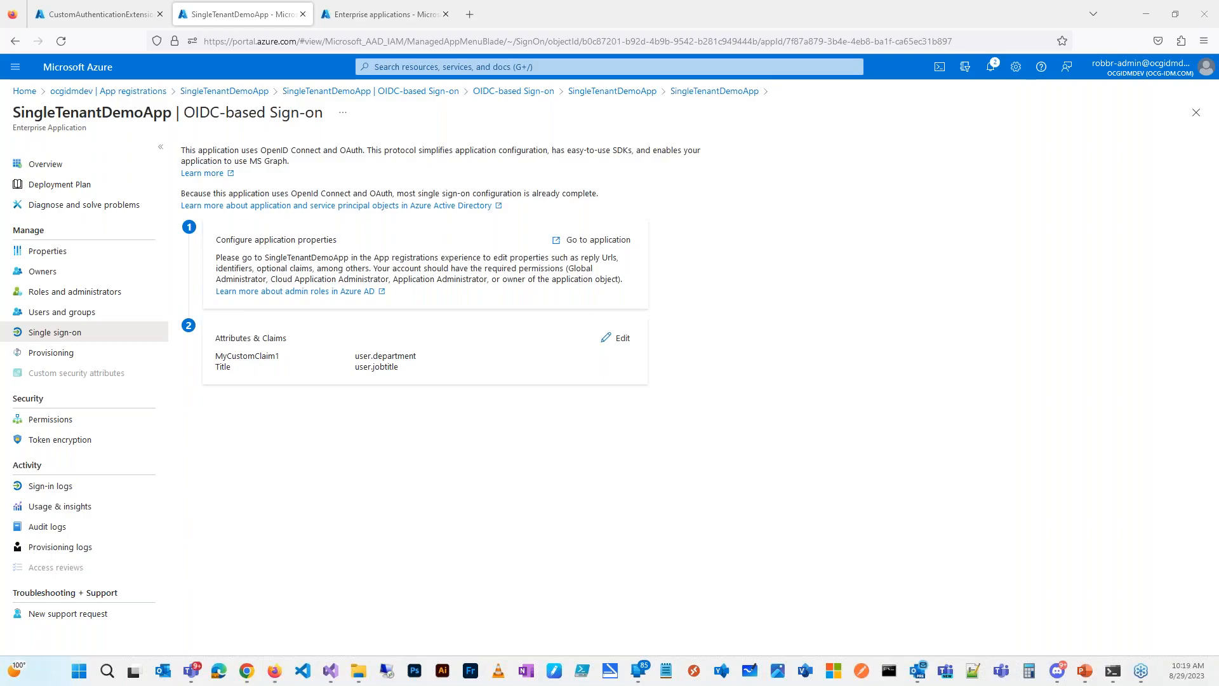
# Step: Advance the PowerPoint slide show to Demo – Scenario 2 and bring the profile window over it
pyautogui.press('super+d')
pyautogui.hotkey('alt', 'Tab')
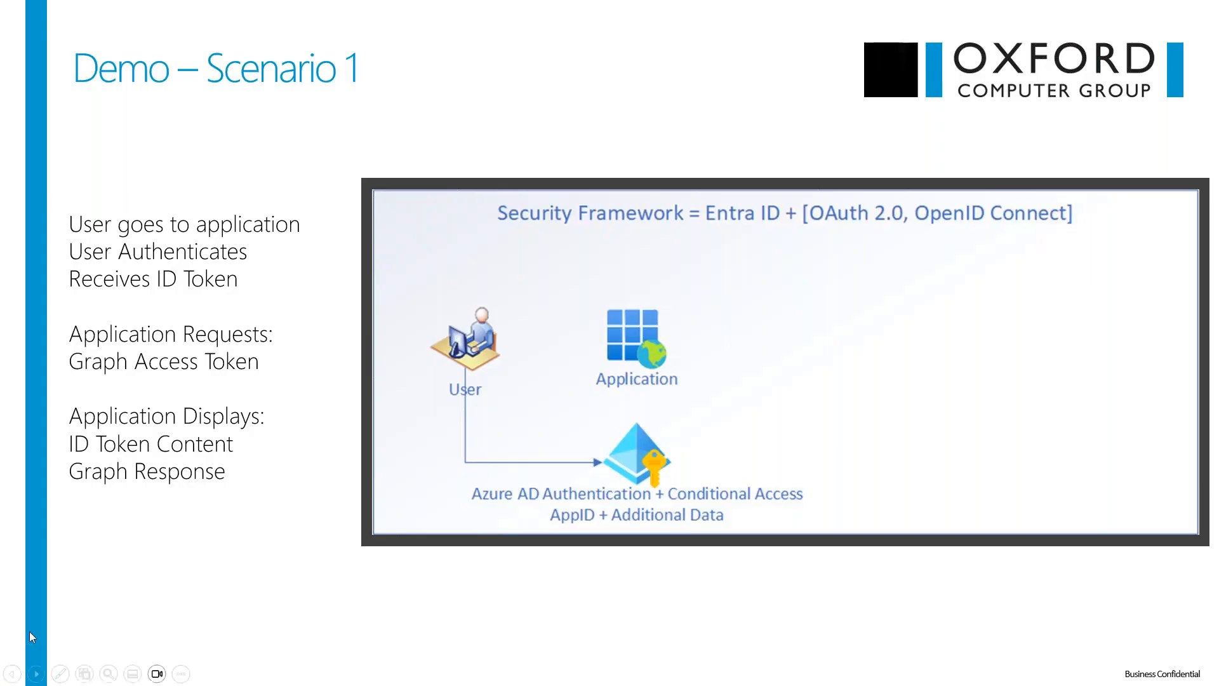
pyautogui.press('Right')
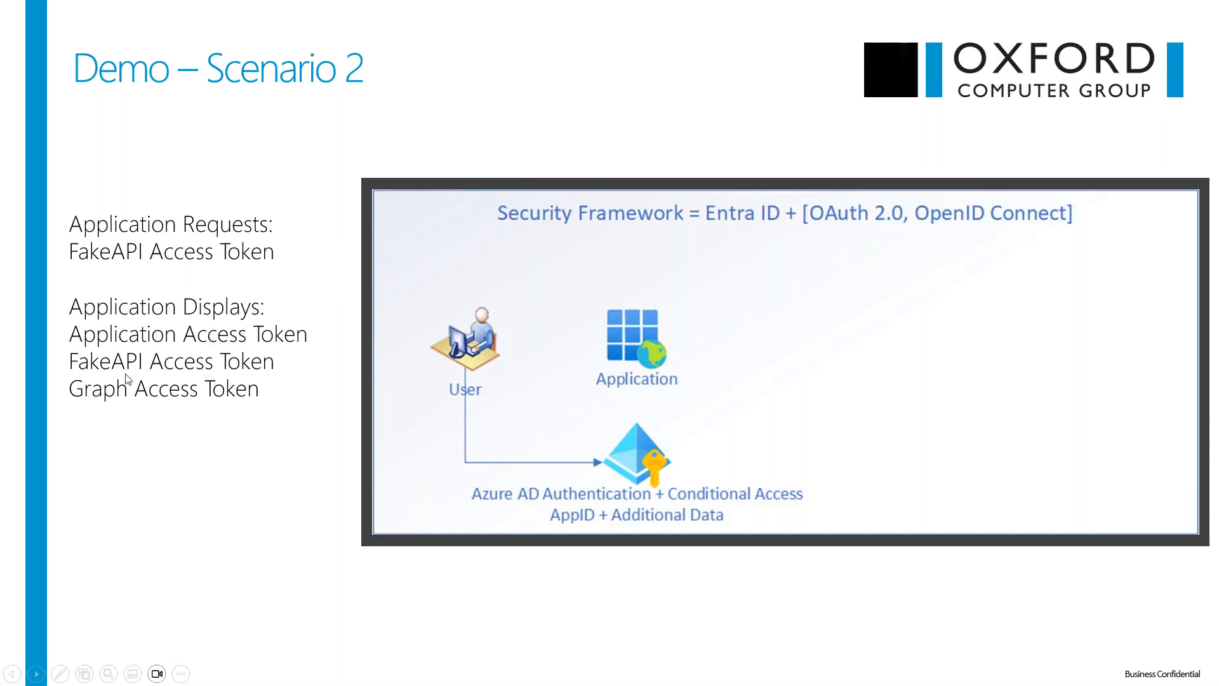
pyautogui.hotkey('alt', 'Tab')
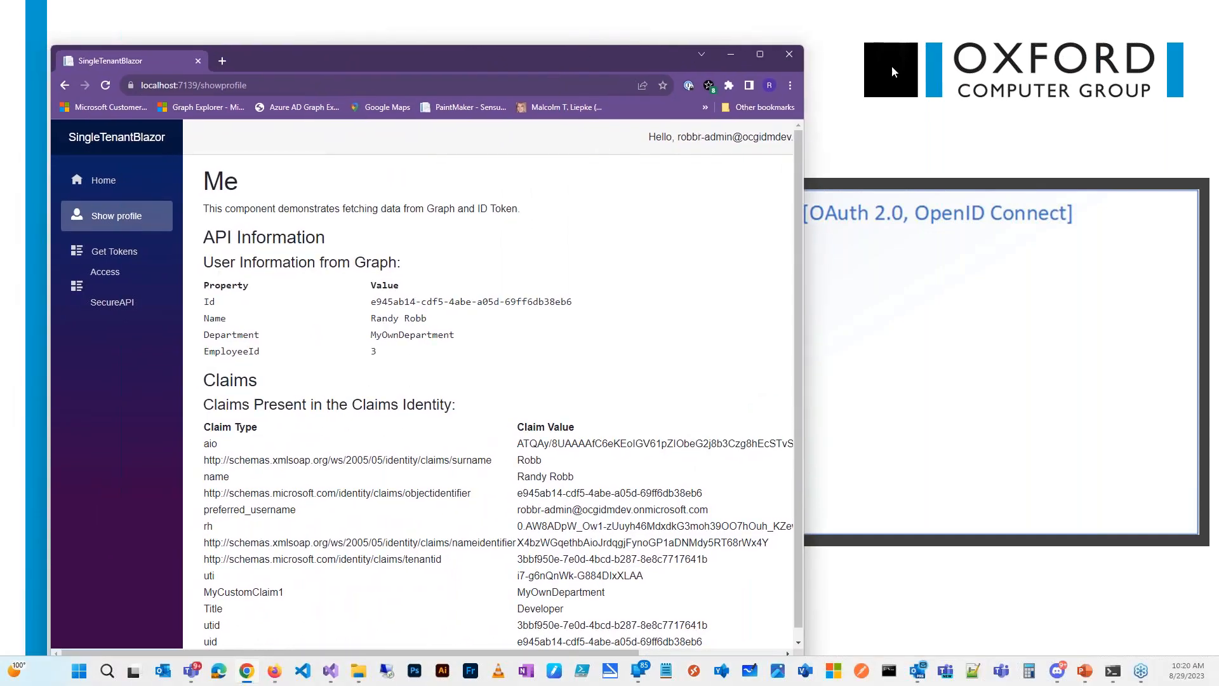
# Step: Maximize the Chrome window and load the SingleTenantBlazor app's Access Tokens page via Get Tokens
pyautogui.click(760, 55)
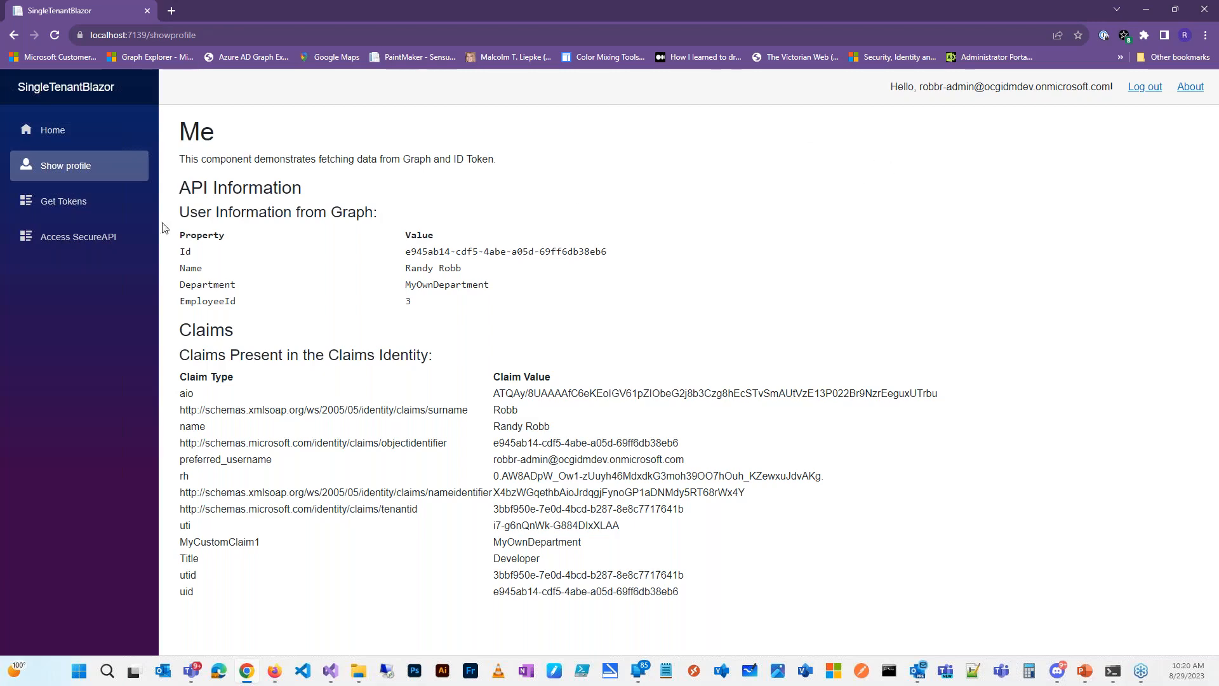
pyautogui.click(70, 203)
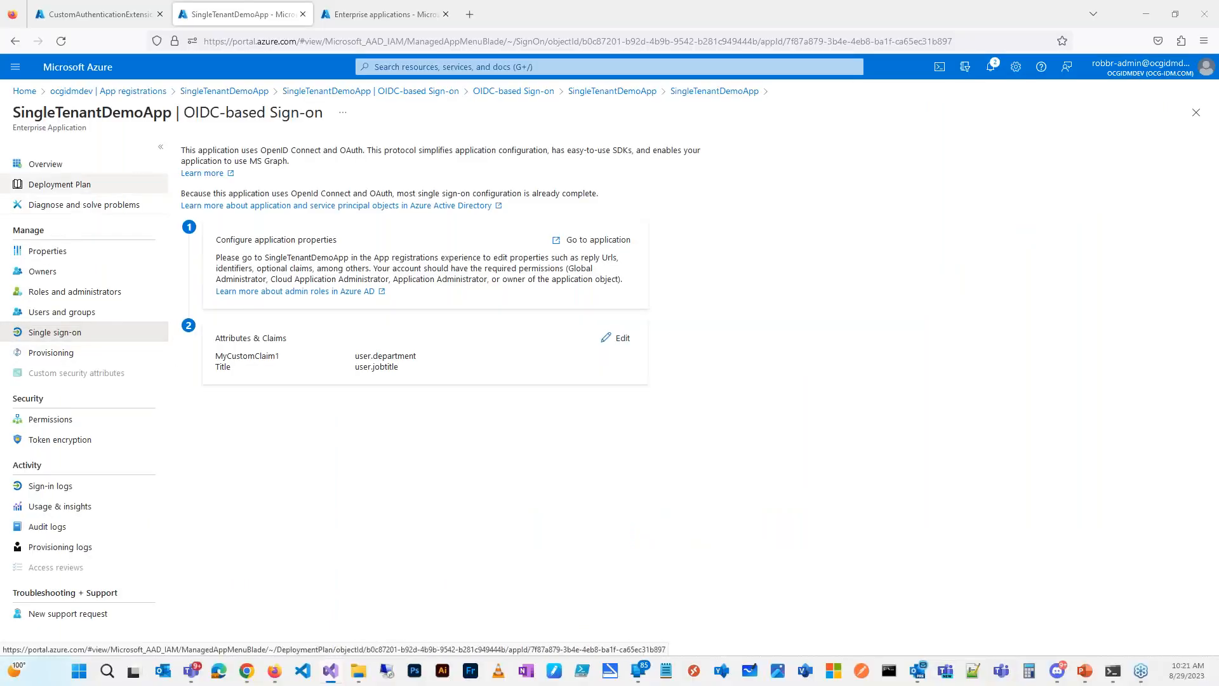
# Step: Open SingleTenantDemoApp's app registration and view its Expose an API scopes
pyautogui.click(613, 246)
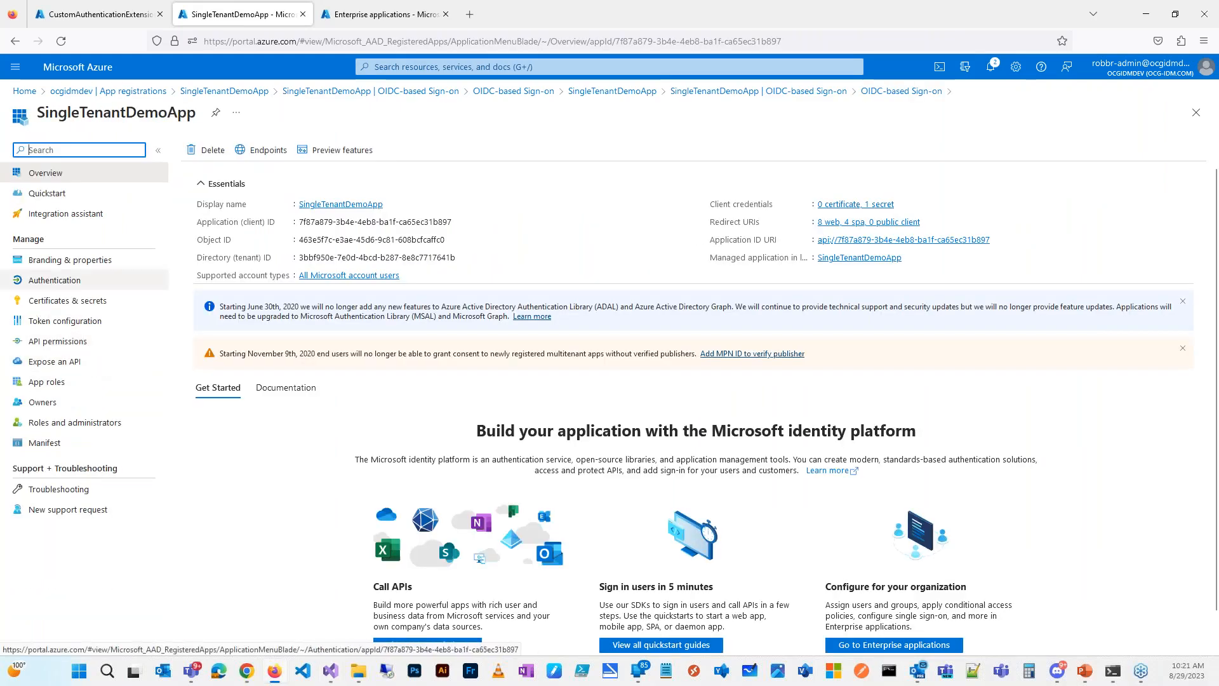
pyautogui.click(56, 364)
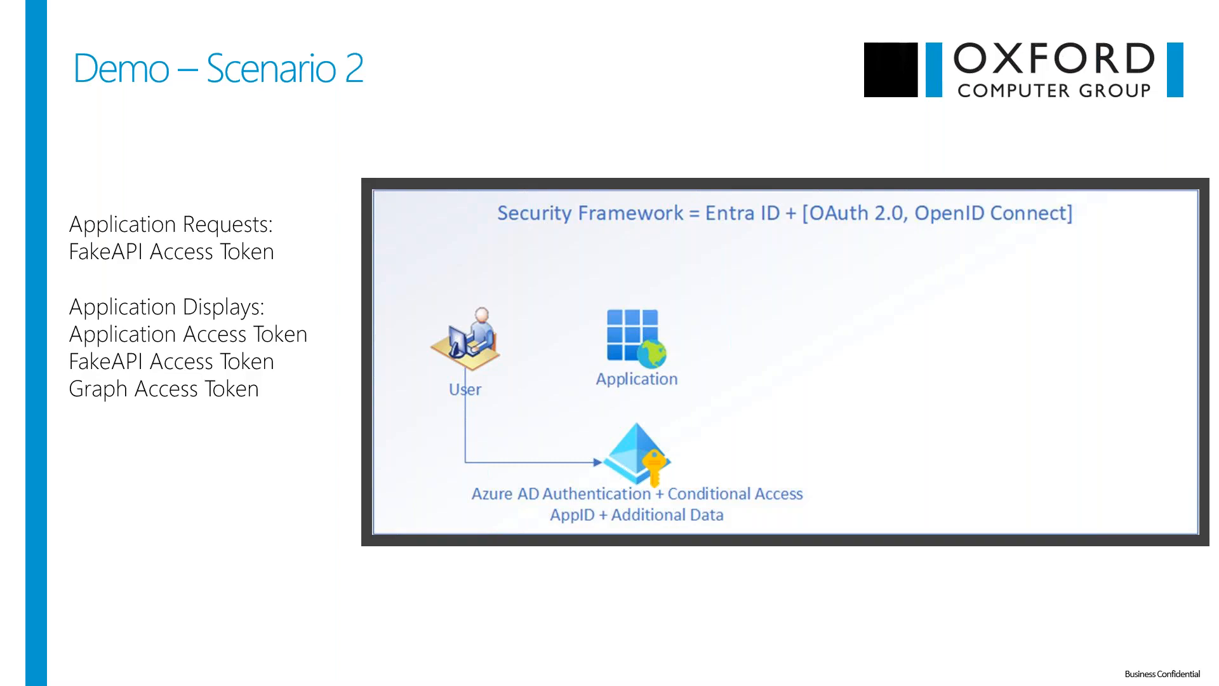
# Step: Bring the Custom Claims Demo window forward, maximize it, and open the Application Access Token on jwt.ms
pyautogui.moveTo(0, 118); pyautogui.dragTo(488, 51)
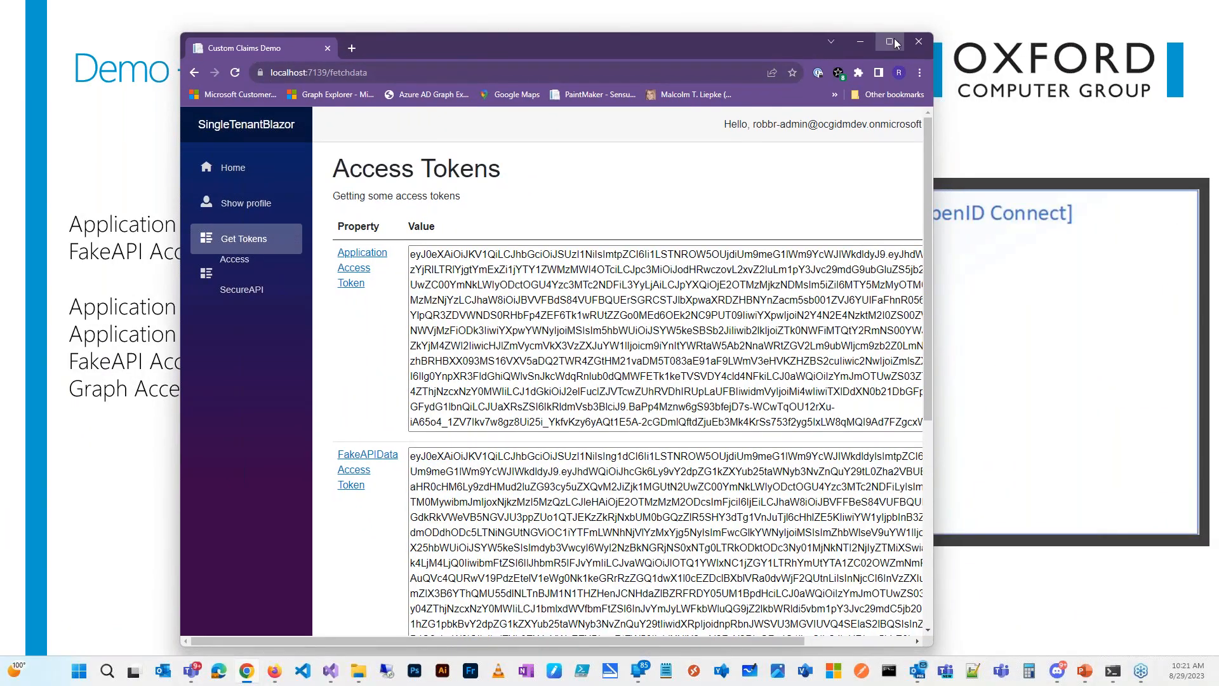
pyautogui.click(912, 48)
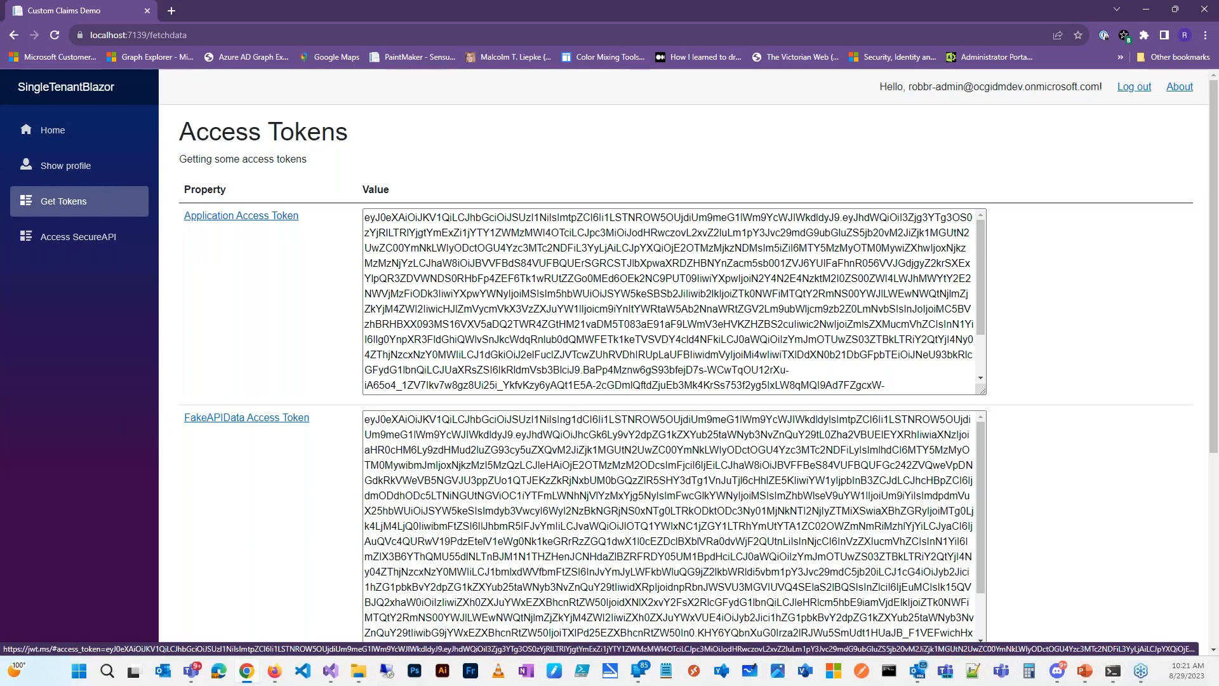
pyautogui.click(240, 218)
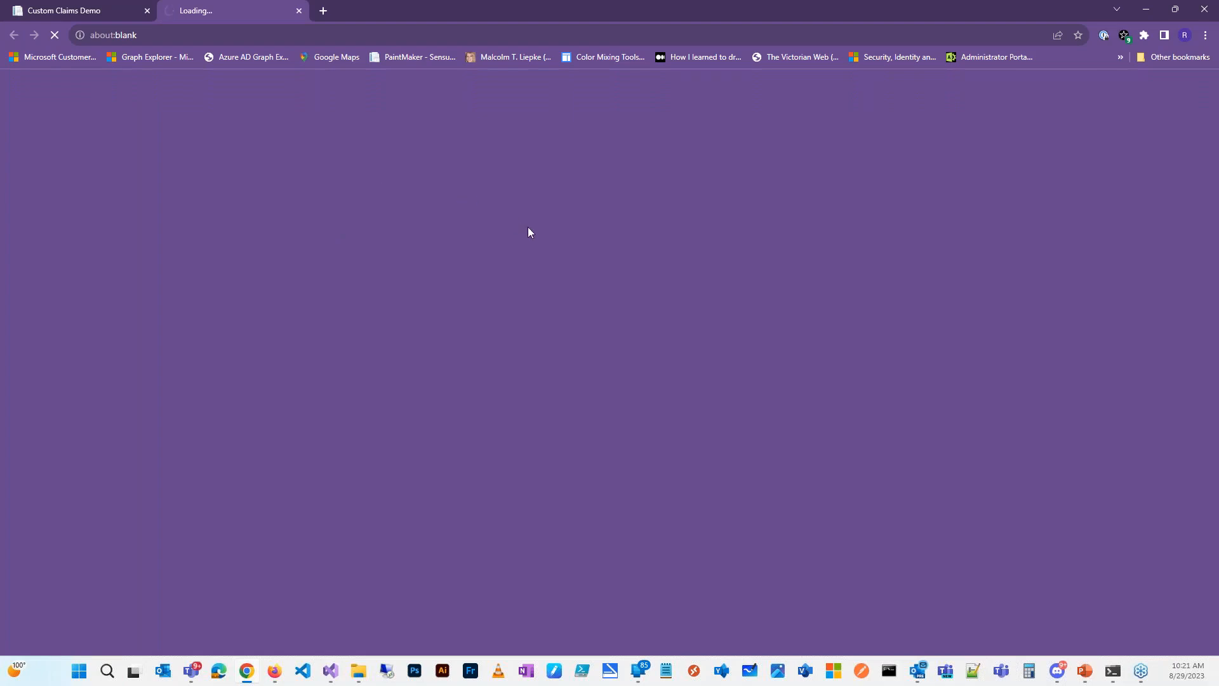
# Step: Highlight MyCustomClaim1 (MyOwnDepartment) and Title (Developer) in the decoded token, then return to Access Tokens
pyautogui.scroll(-3, 614, 366)
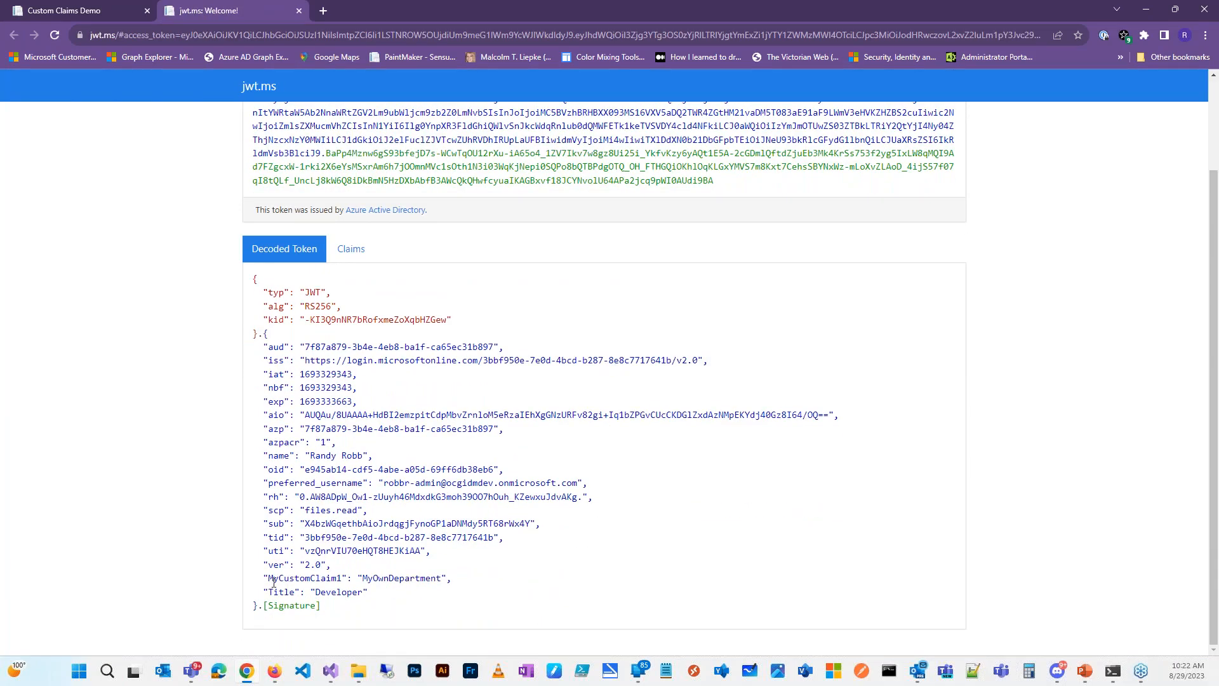
pyautogui.moveTo(262, 578); pyautogui.dragTo(448, 581)
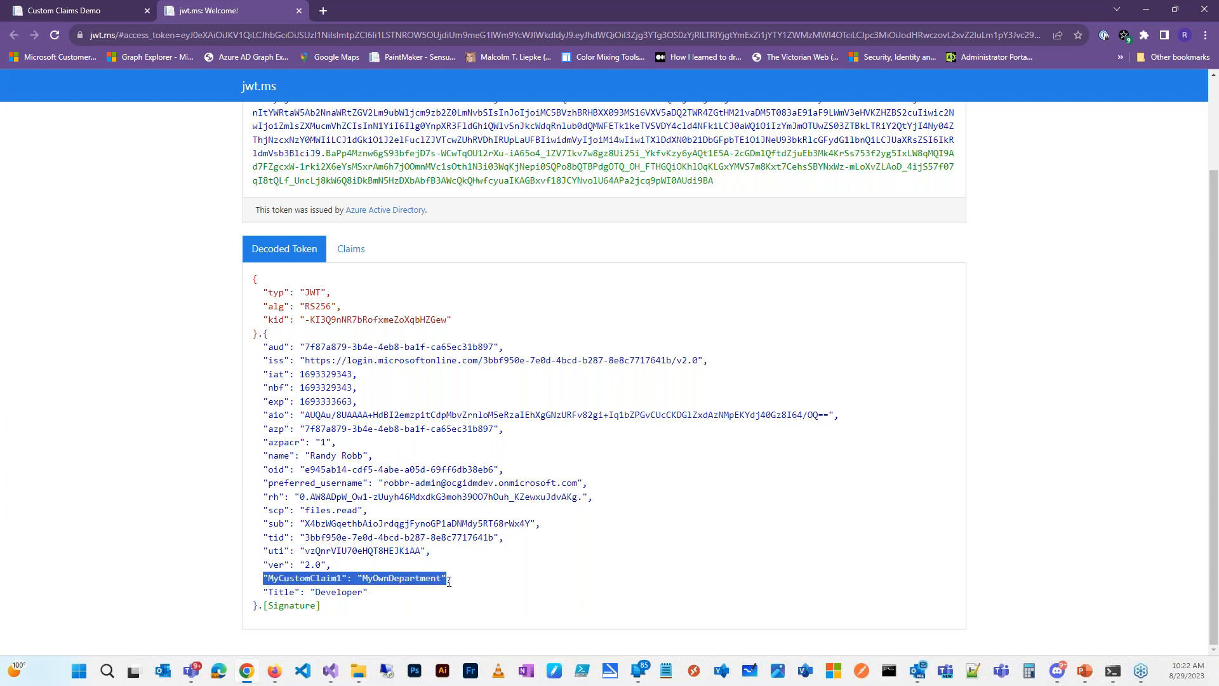
pyautogui.moveTo(262, 591); pyautogui.dragTo(367, 596)
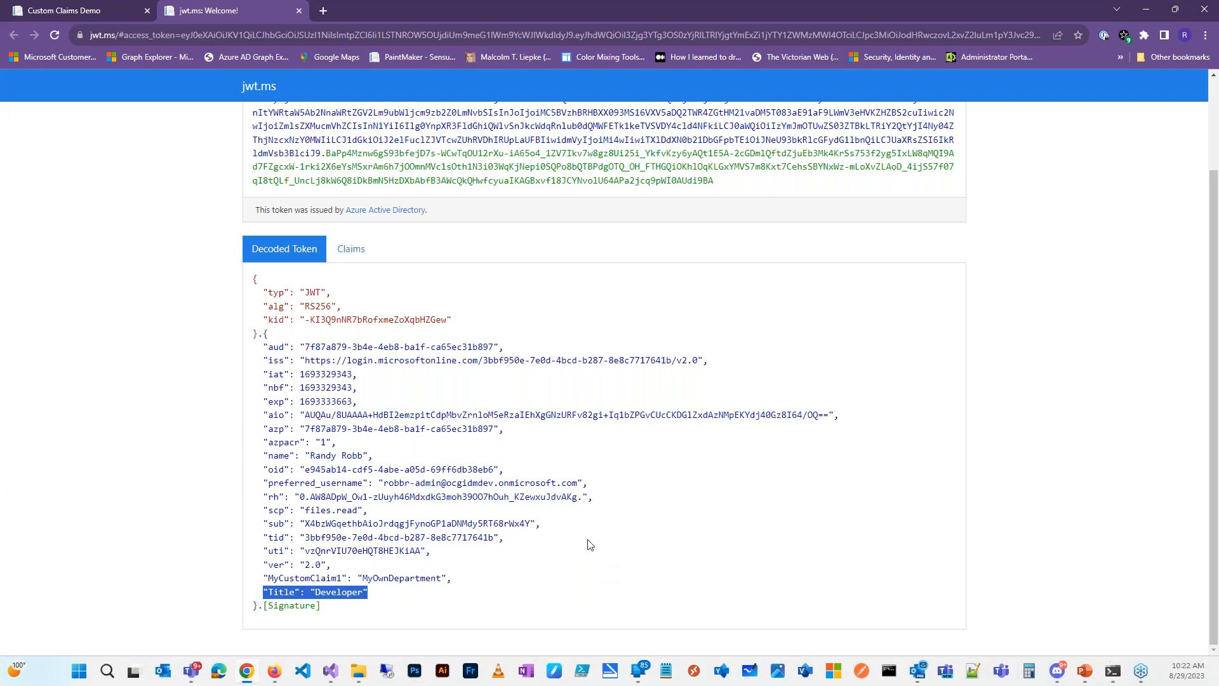
pyautogui.click(77, 15)
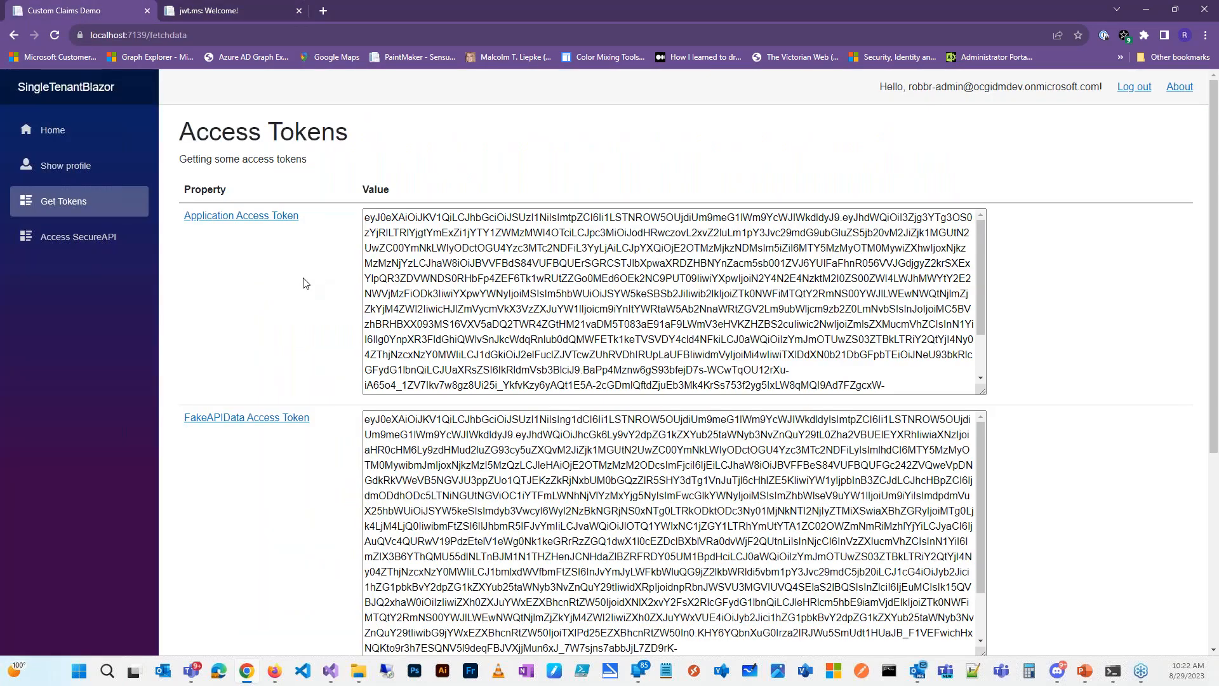
# Step: Decode the FakeAPIData access token on jwt.ms and scroll through its claims, including MyAPIClaim 3
pyautogui.click(241, 422)
pyautogui.scroll(-4, 532, 444)
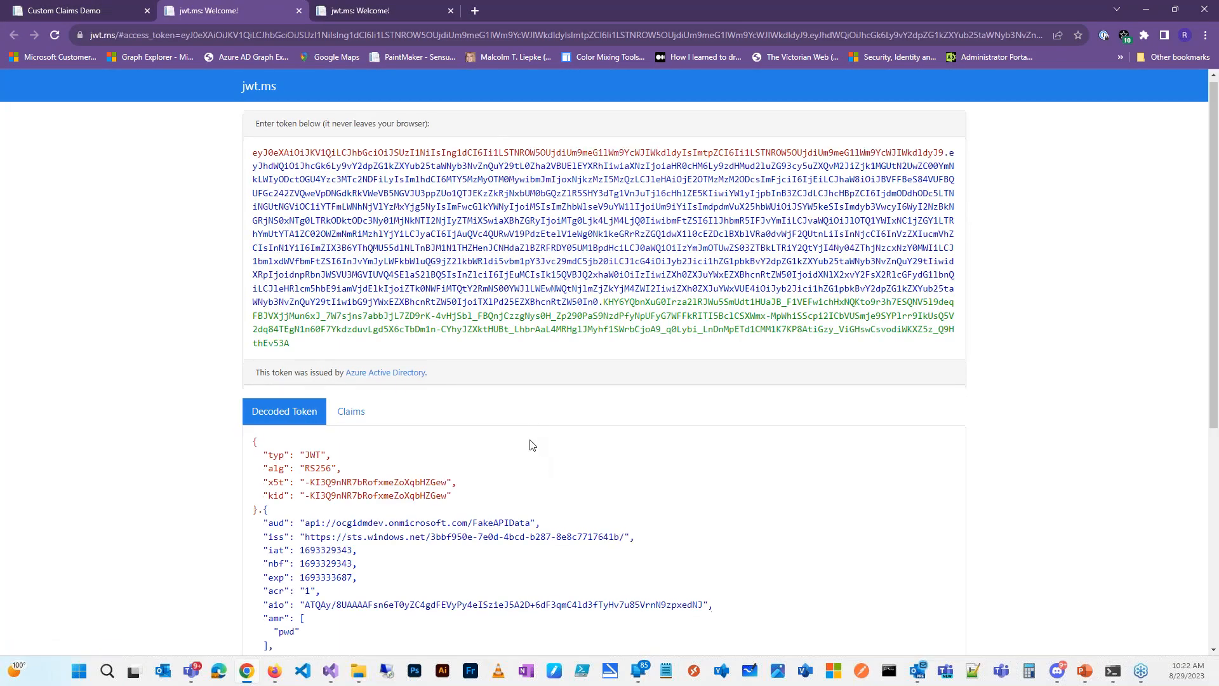
pyautogui.scroll(-2, 532, 444)
pyautogui.scroll(1, 367, 464)
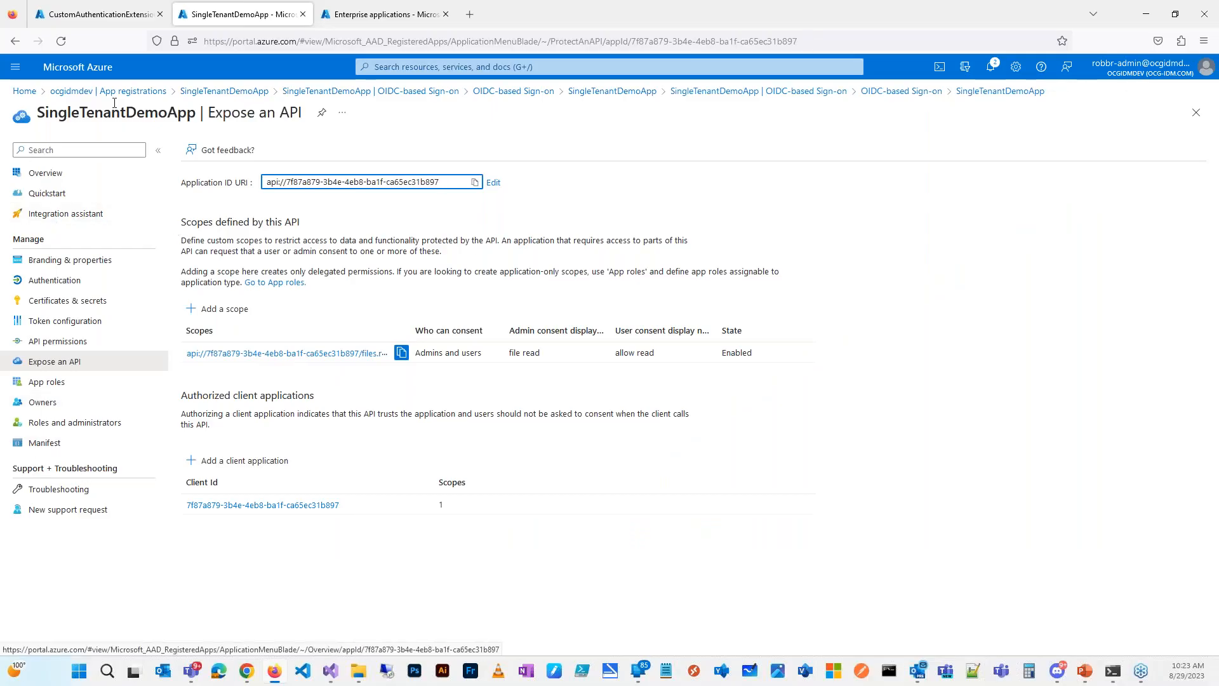
# Step: Find FakeAPIData by filtering App registrations for 'fakeapi' and open its enterprise app's Single sign-on page
pyautogui.click(722, 93)
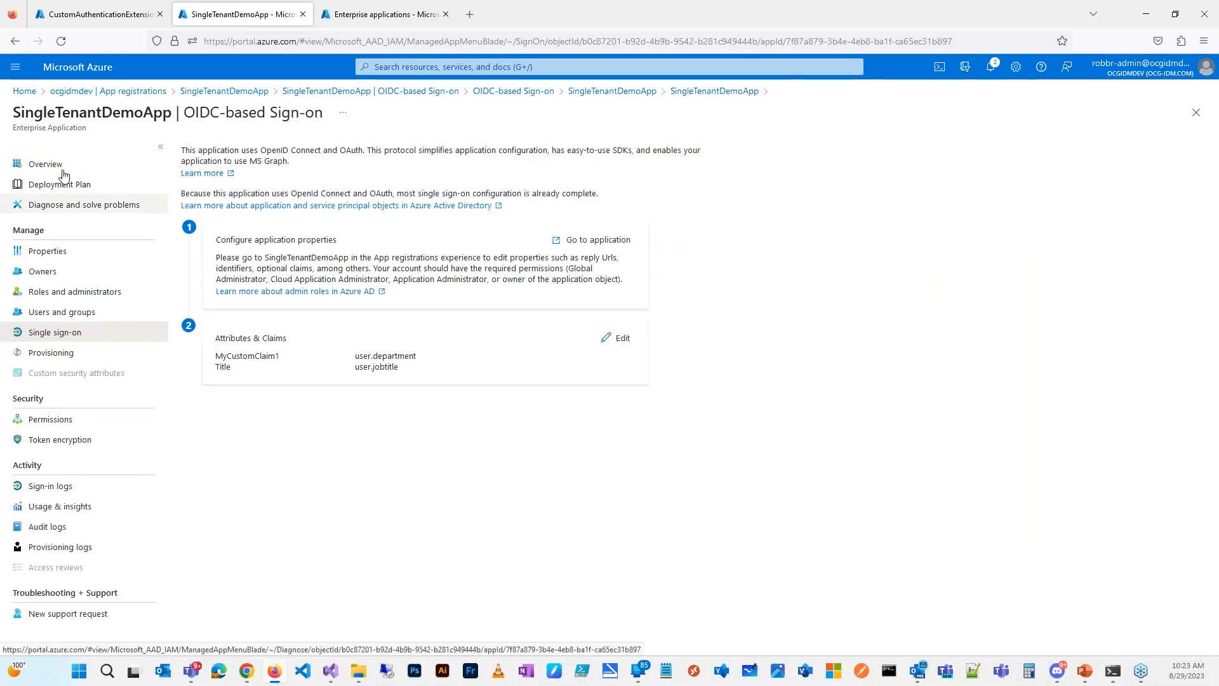
pyautogui.click(118, 92)
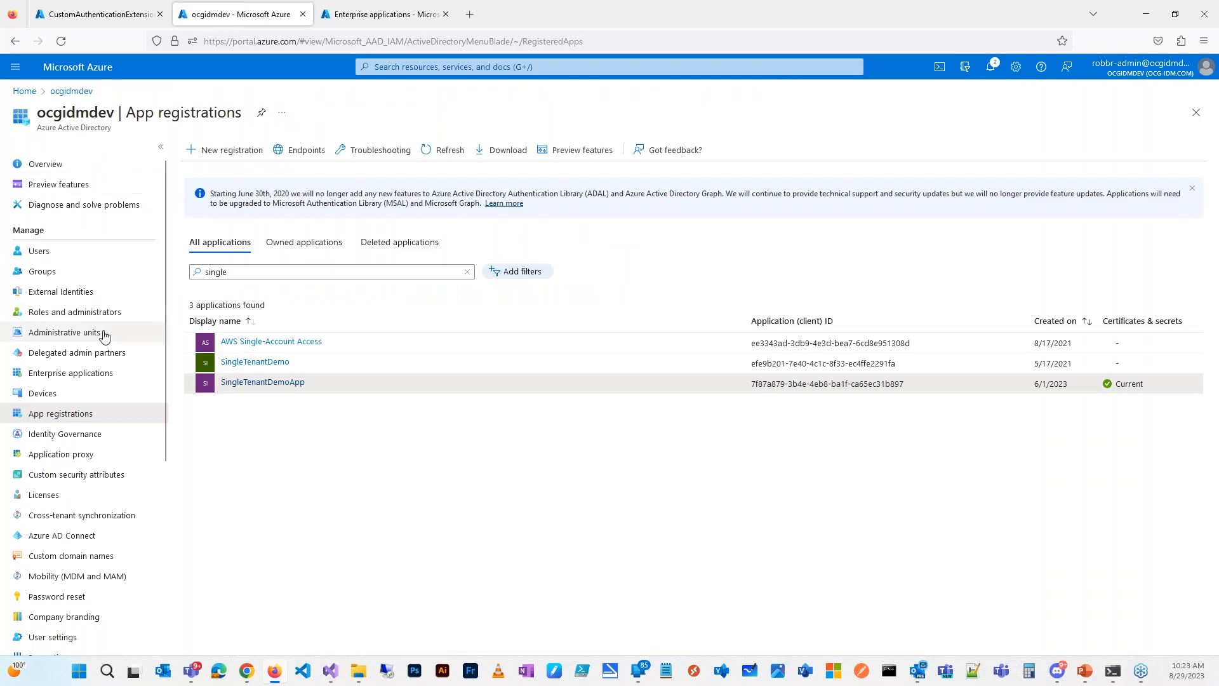
pyautogui.doubleClick(252, 272)
pyautogui.write('fa')
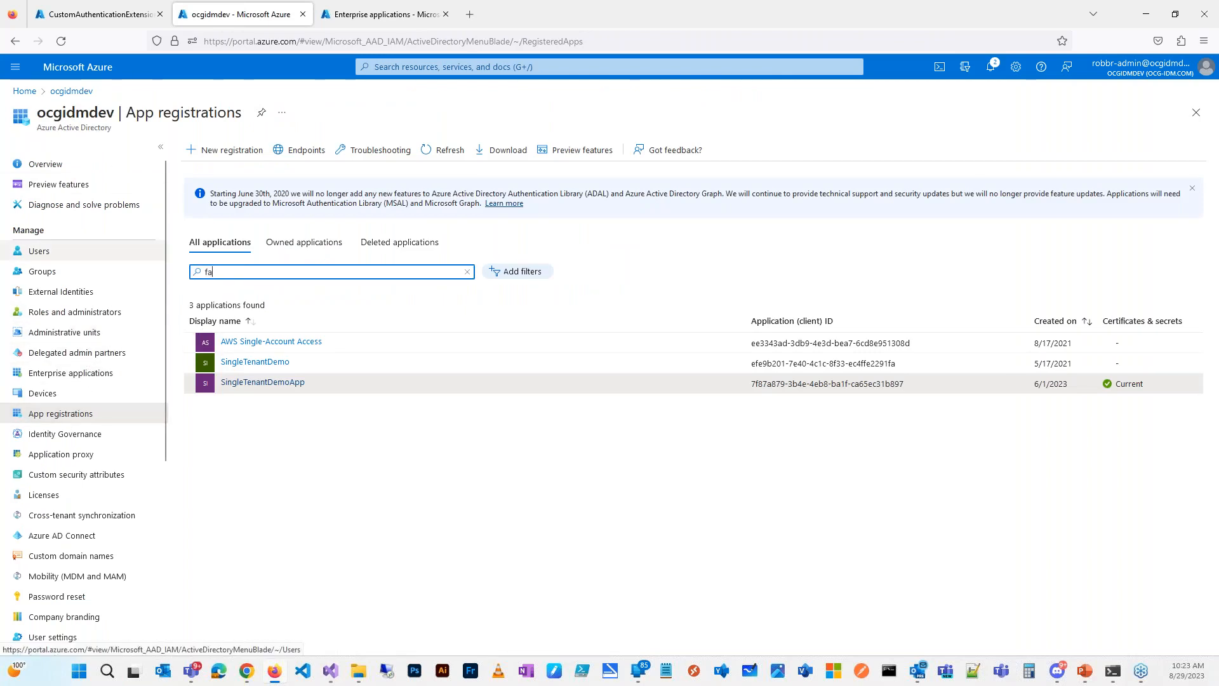
pyautogui.write('keapi')
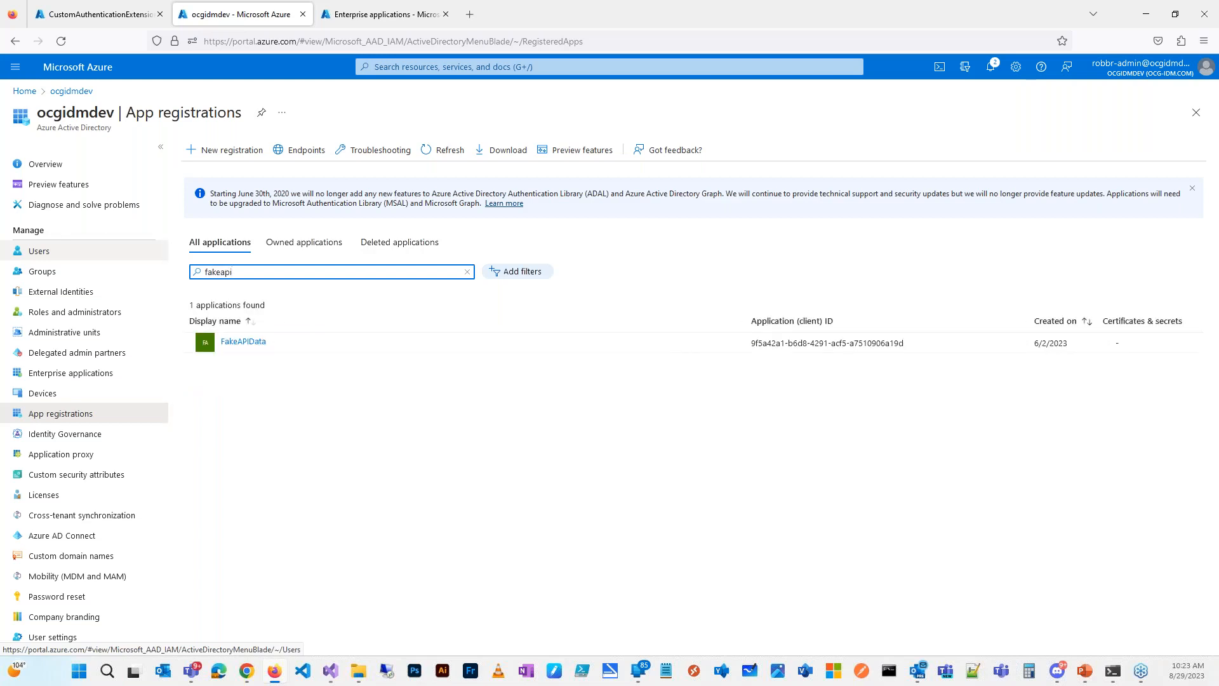
pyautogui.click(232, 343)
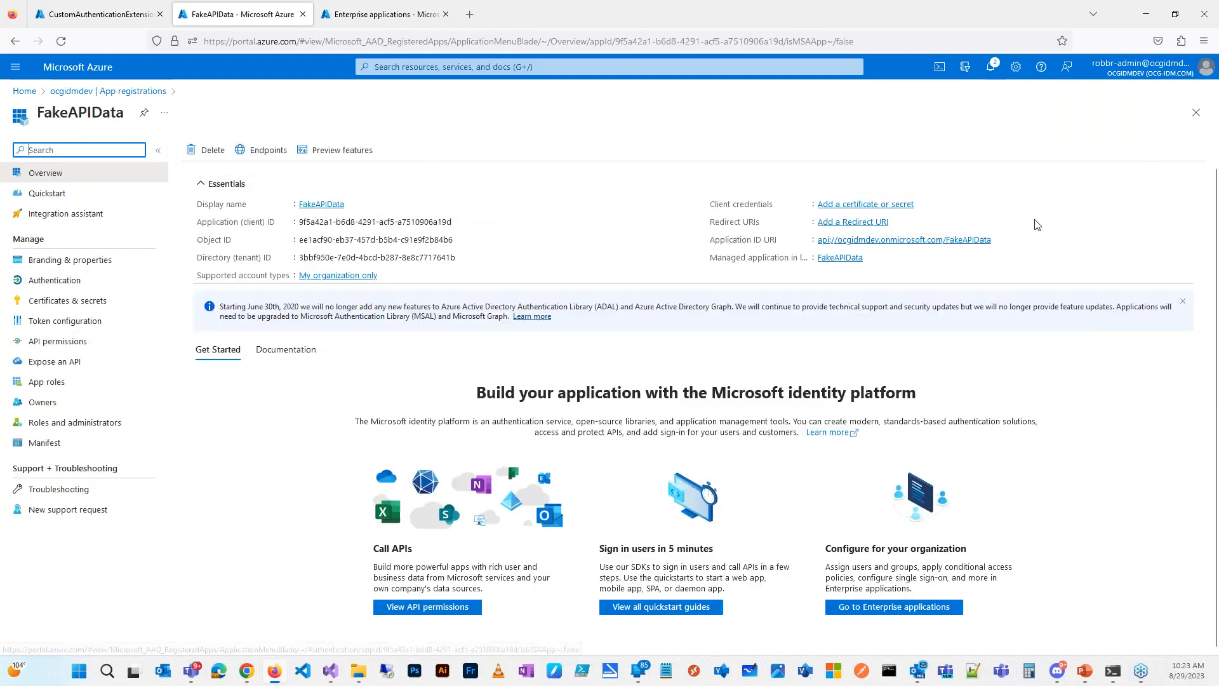
pyautogui.click(849, 262)
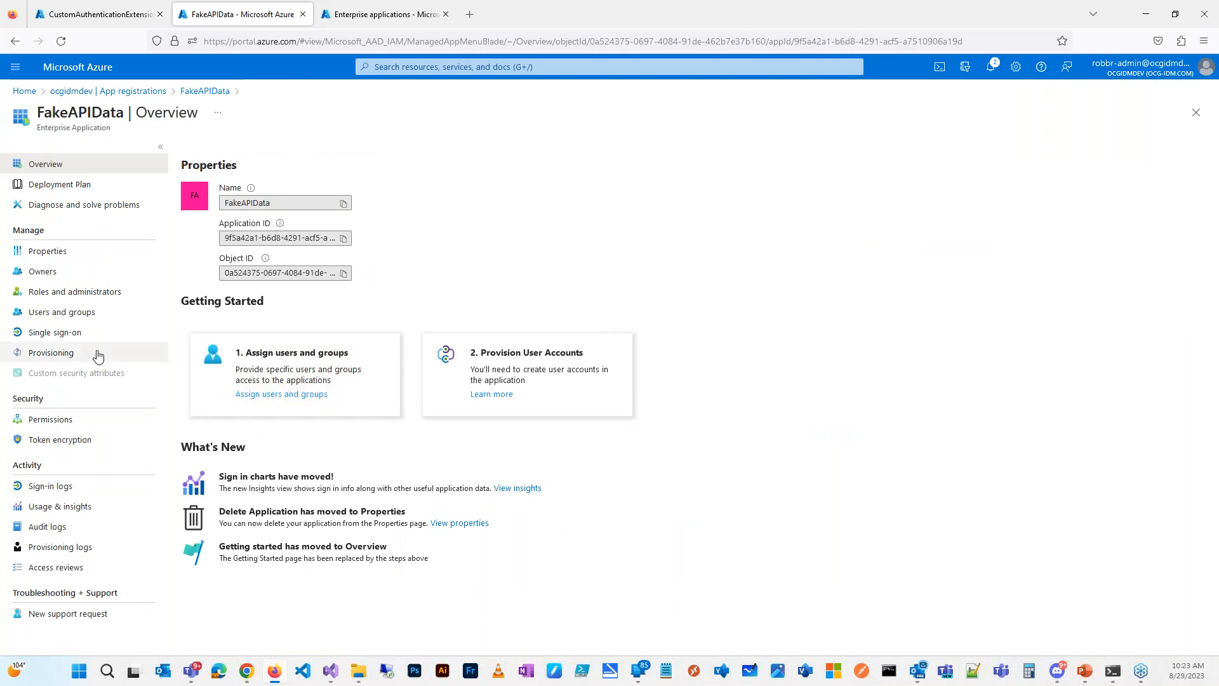
pyautogui.click(74, 335)
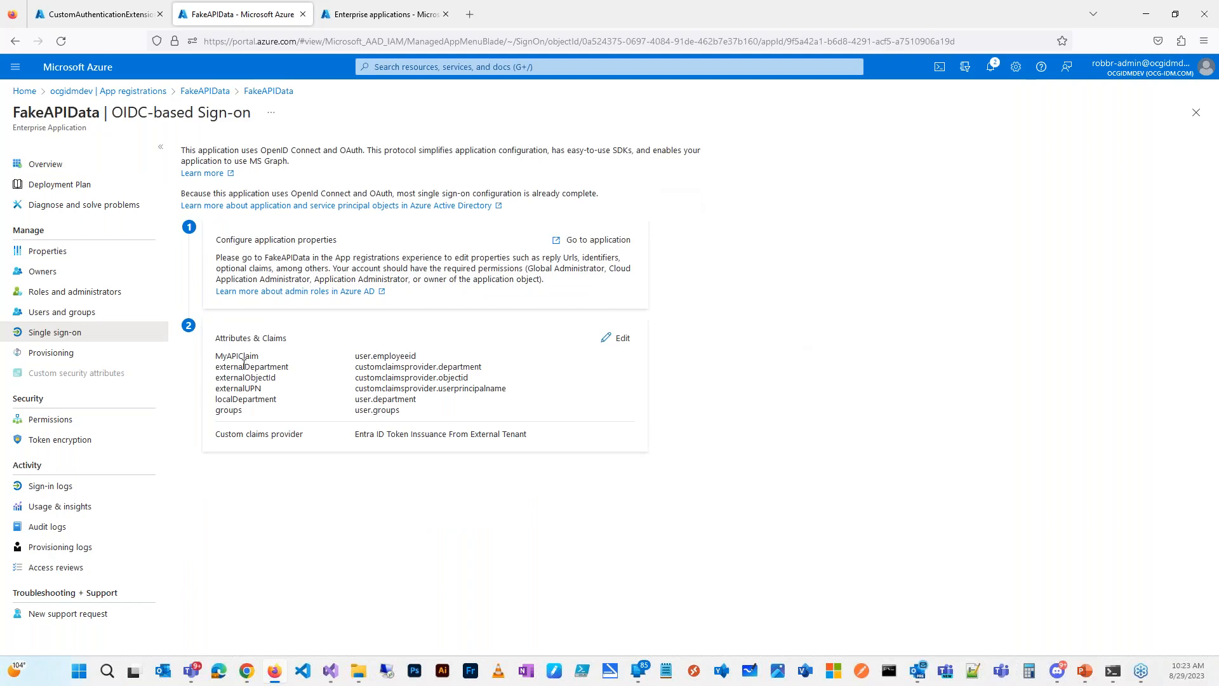
# Step: Highlight FakeAPIData's six Attributes & Claims mappings, then switch to the jwt.ms browser window
pyautogui.moveTo(216, 356); pyautogui.dragTo(446, 420)
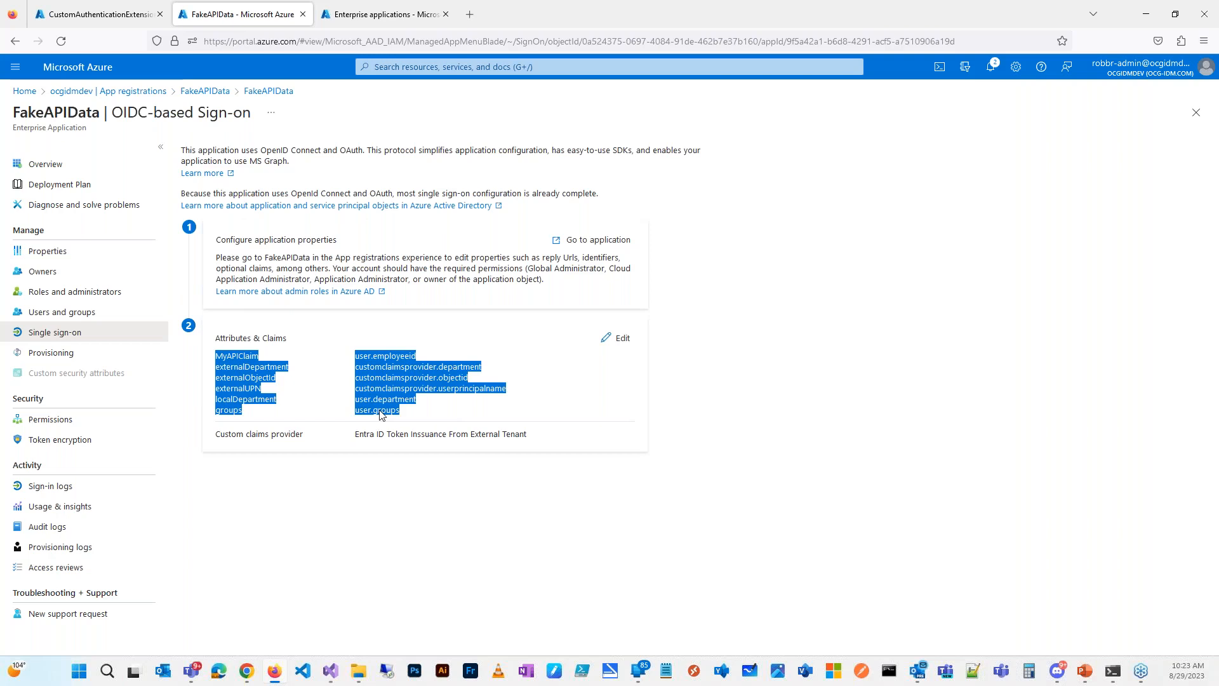
pyautogui.hotkey('alt', 'Tab')
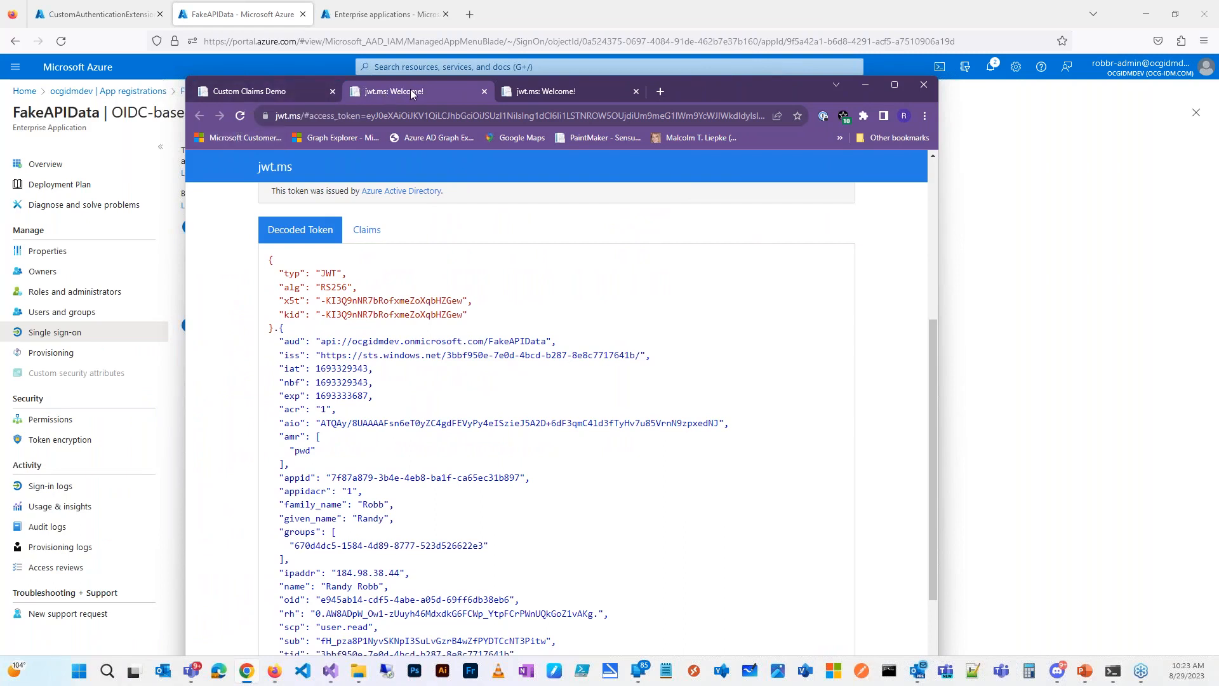
# Step: Show the Title: Developer claim in the decoded application token tab, then drag the browser off-screen
pyautogui.click(551, 95)
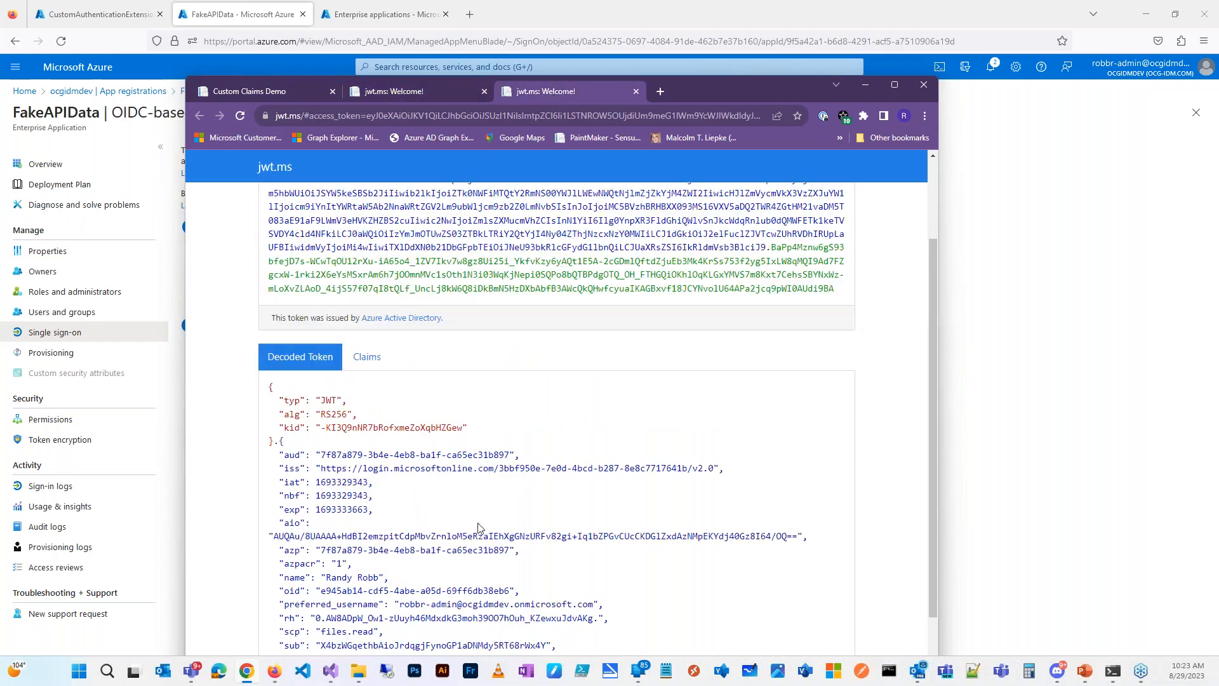
pyautogui.scroll(-2, 483, 540)
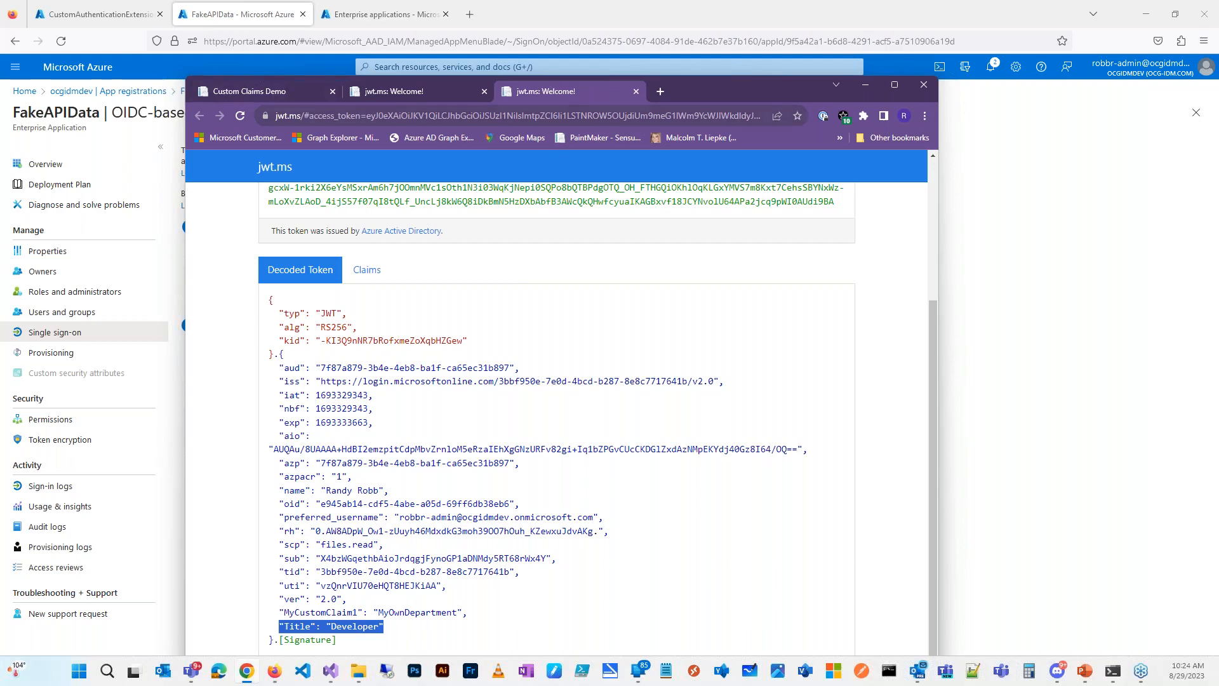
pyautogui.moveTo(712, 92); pyautogui.dragTo(698, 2)
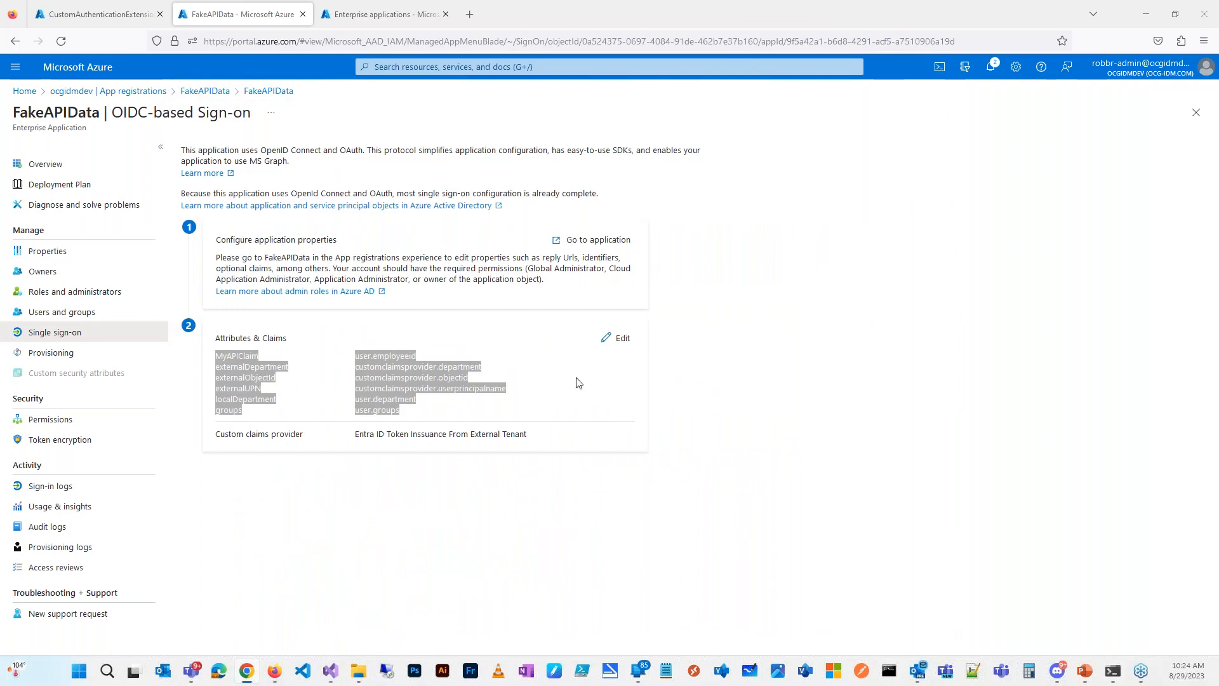
# Step: Open the Graph Access Token from the Custom Claims Demo page on jwt.ms and maximize it
pyautogui.click(468, 353)
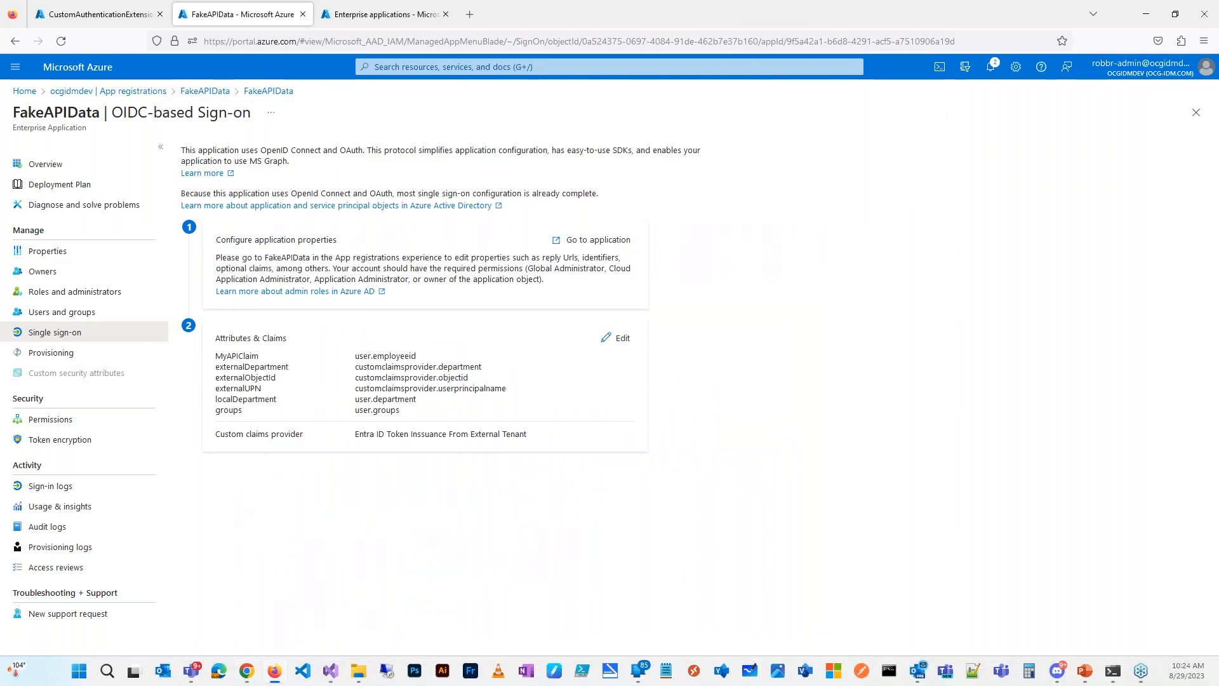
pyautogui.hotkey('alt', 'Tab')
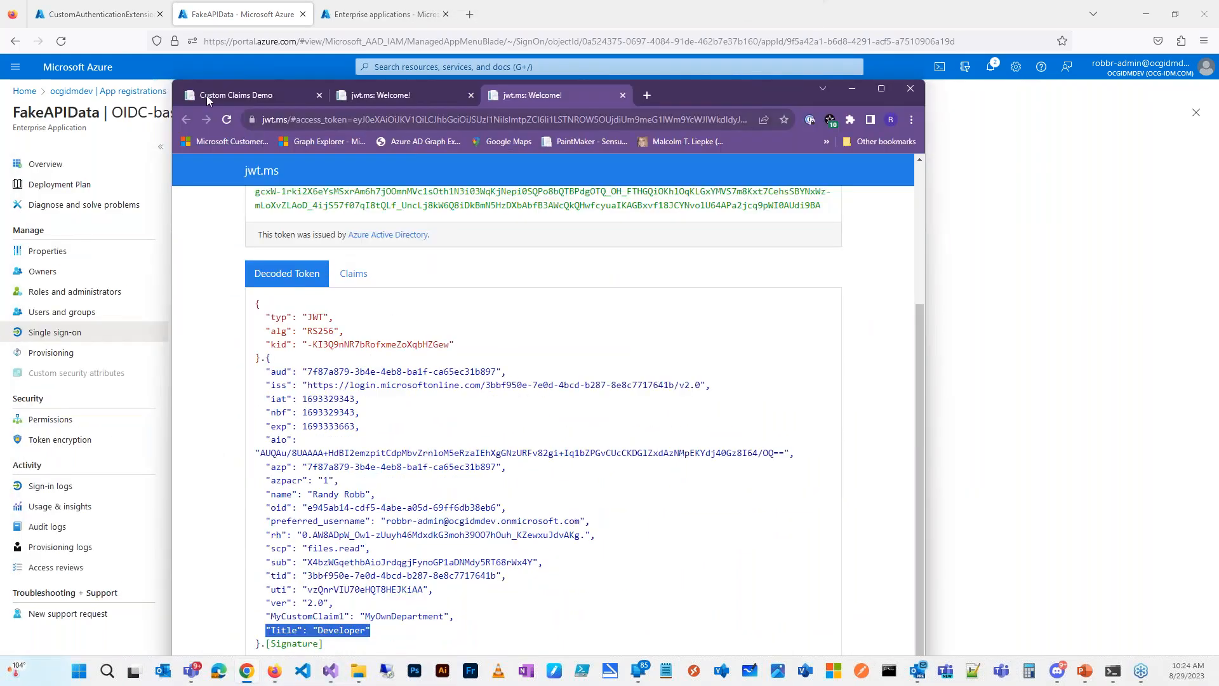
pyautogui.click(215, 95)
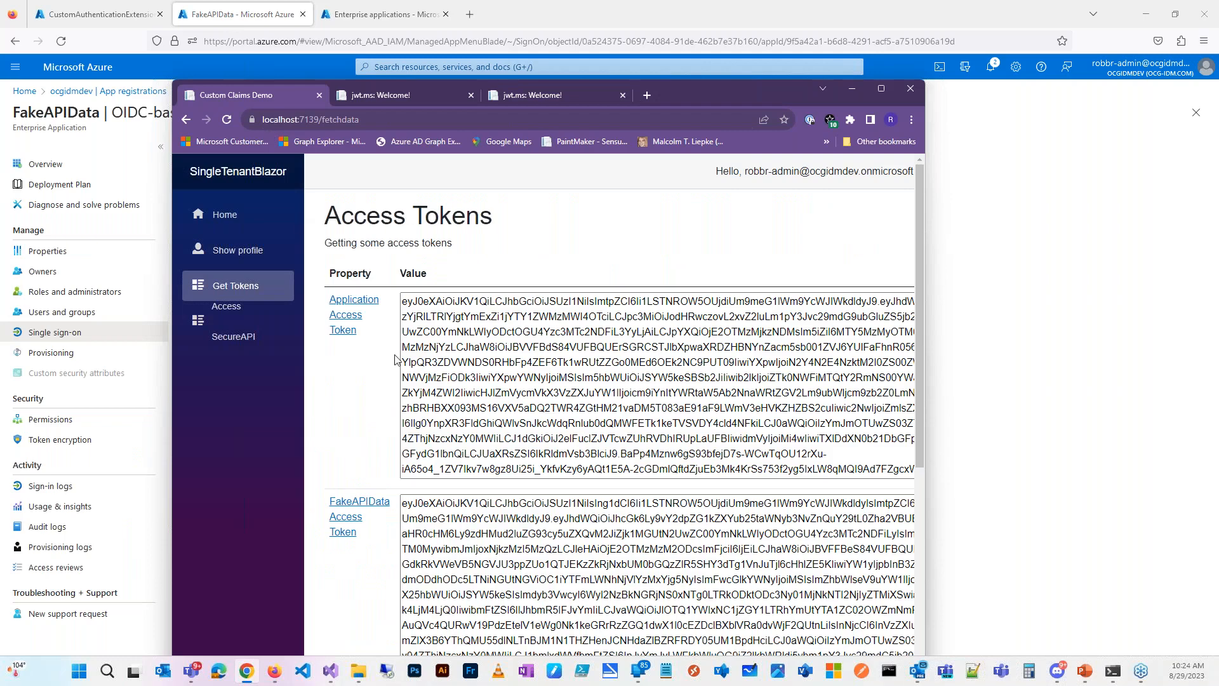
pyautogui.scroll(-4, 334, 326)
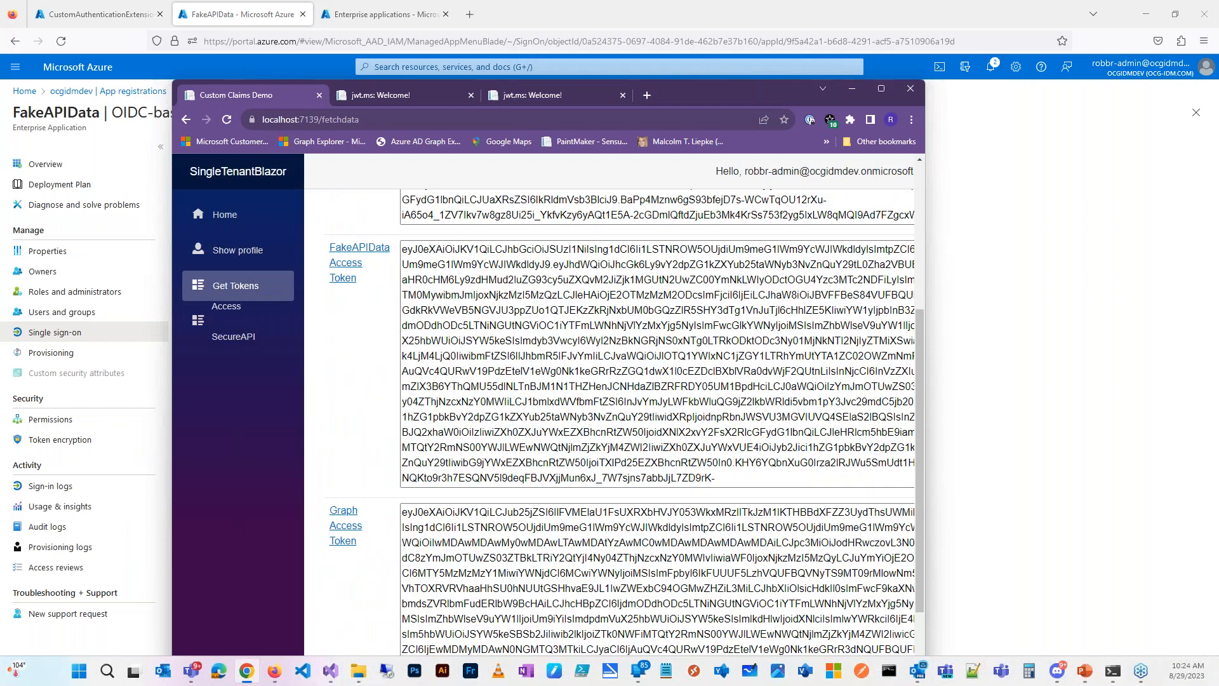
pyautogui.click(344, 527)
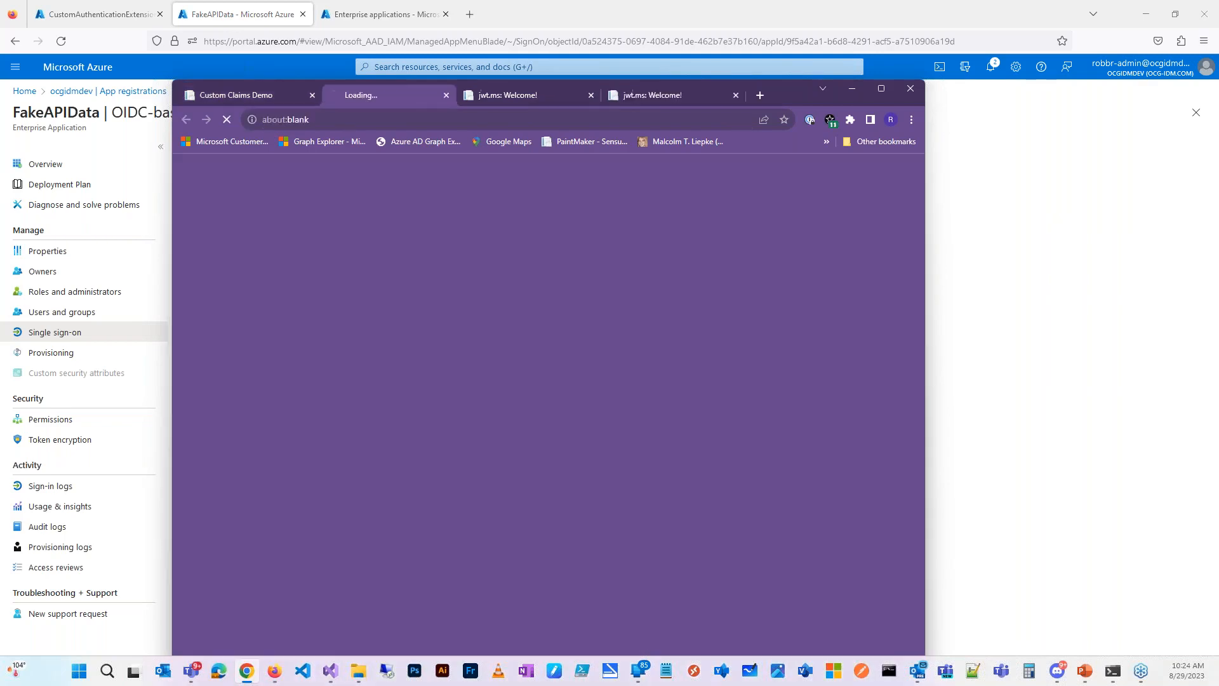
pyautogui.click(884, 93)
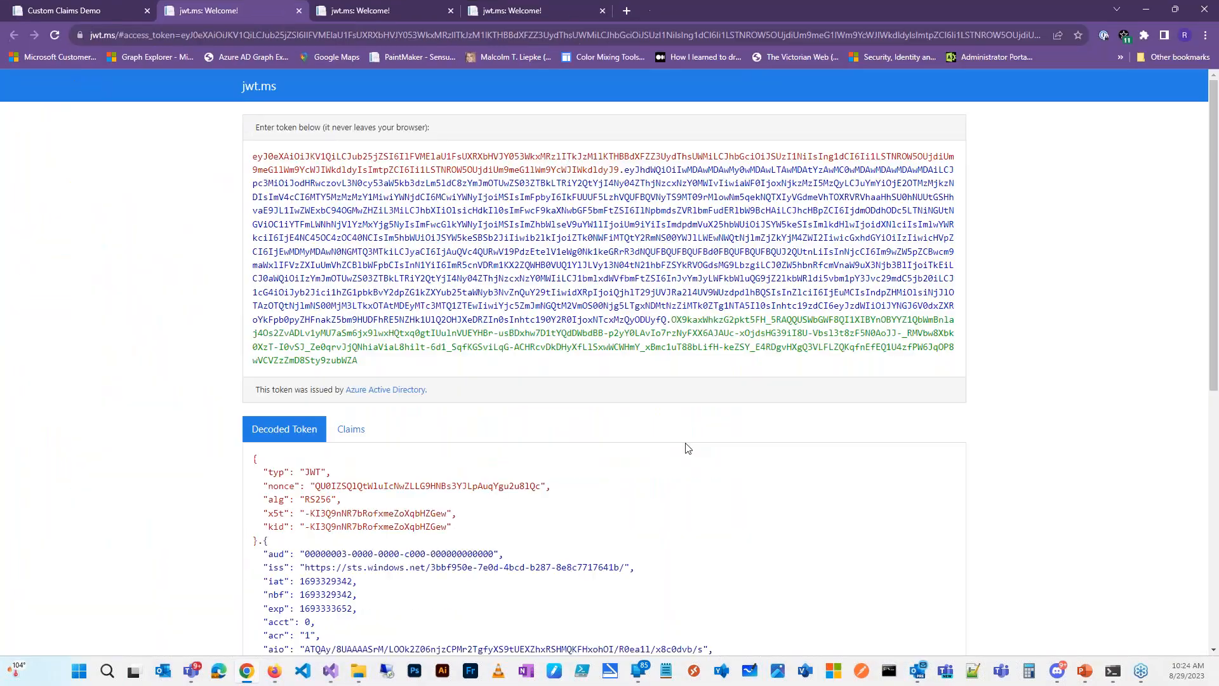
# Step: Review the decoded Graph access token's claims
pyautogui.scroll(-6, 507, 604)
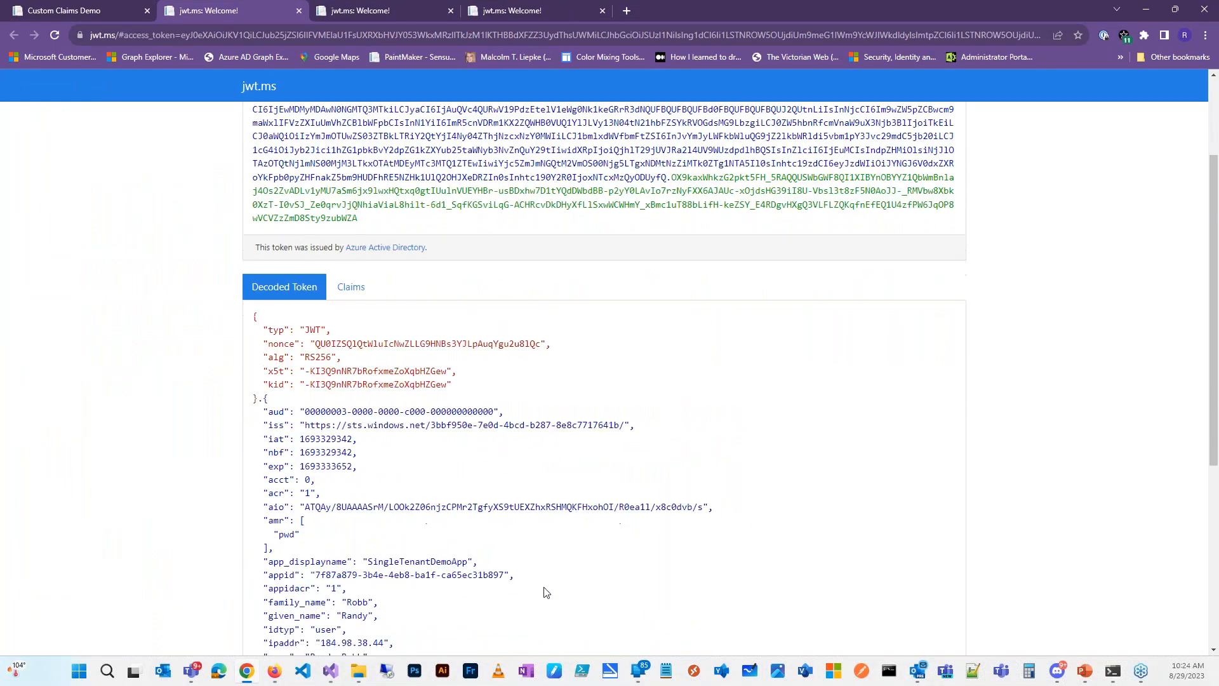
pyautogui.scroll(-2, 583, 574)
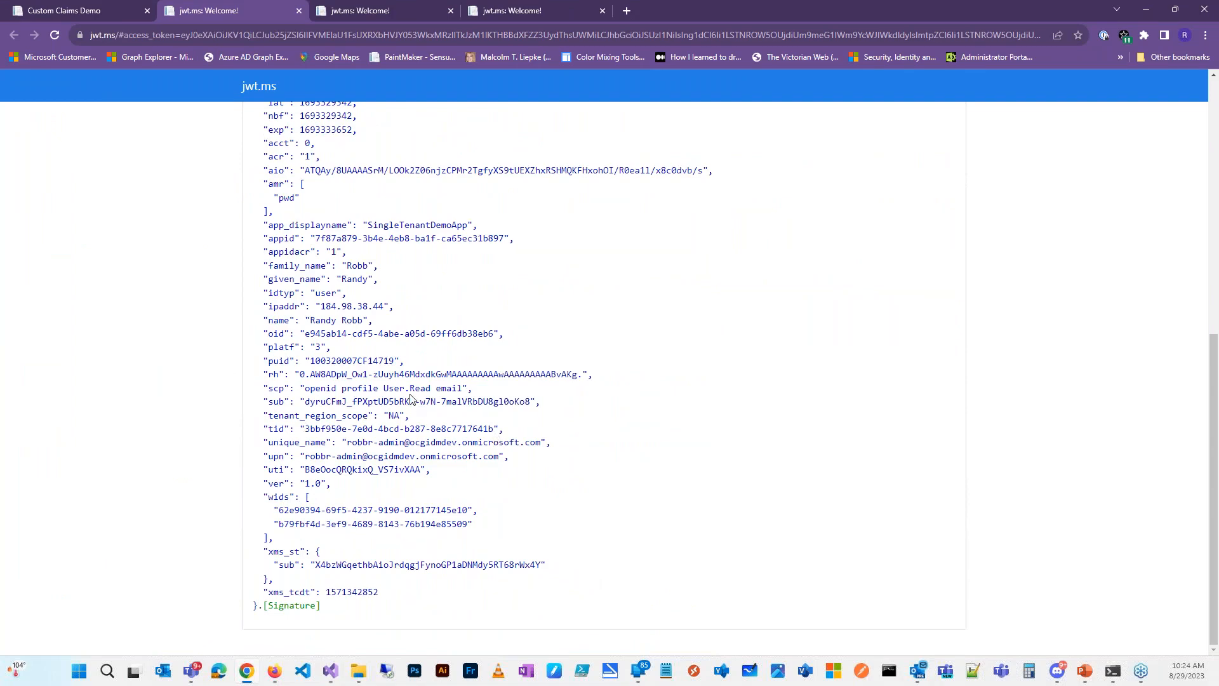
pyautogui.scroll(1, 456, 423)
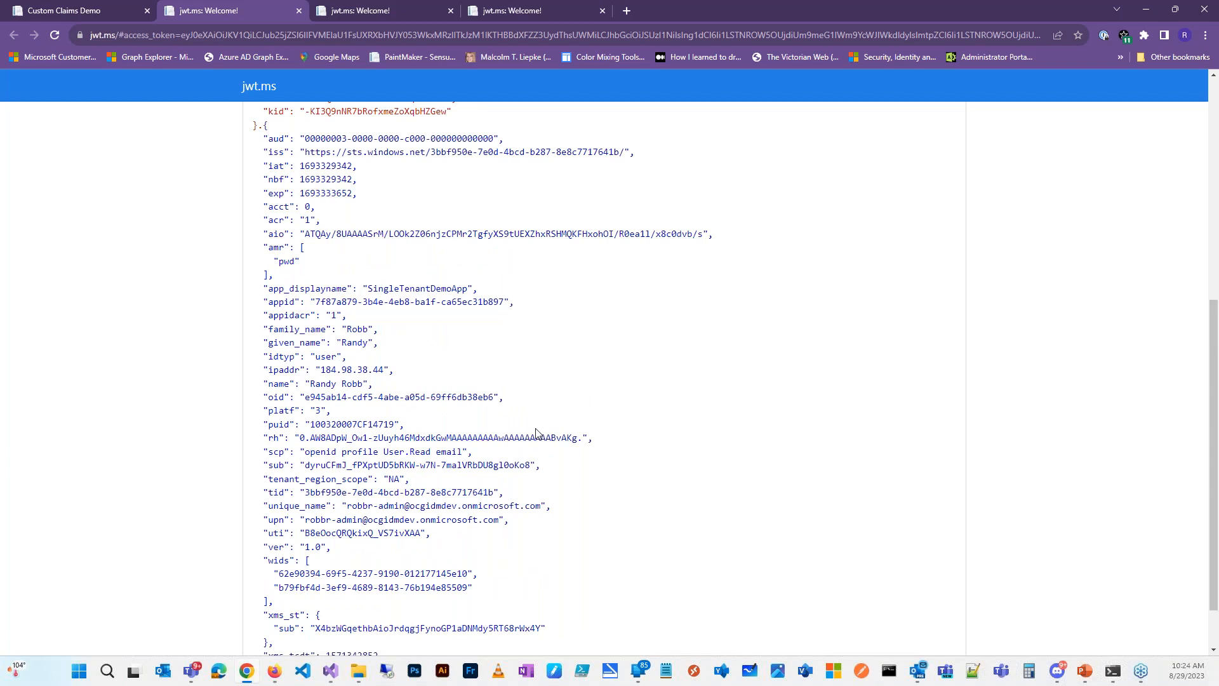
pyautogui.scroll(4, 508, 374)
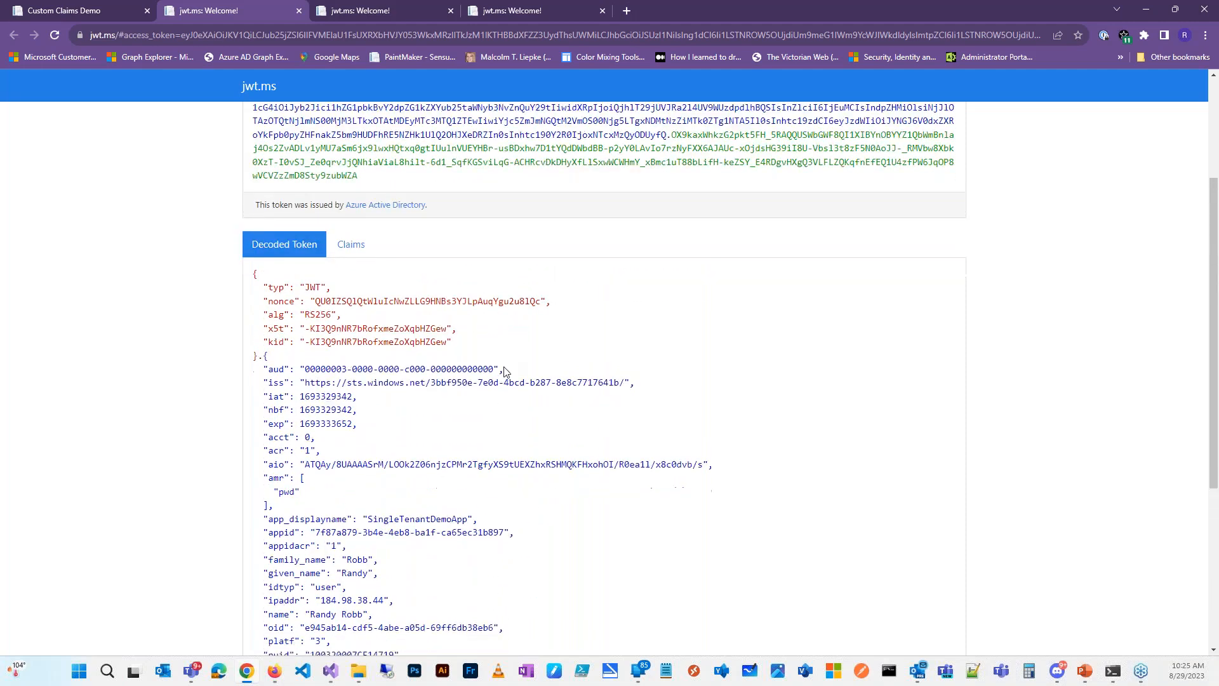
pyautogui.scroll(-5, 504, 372)
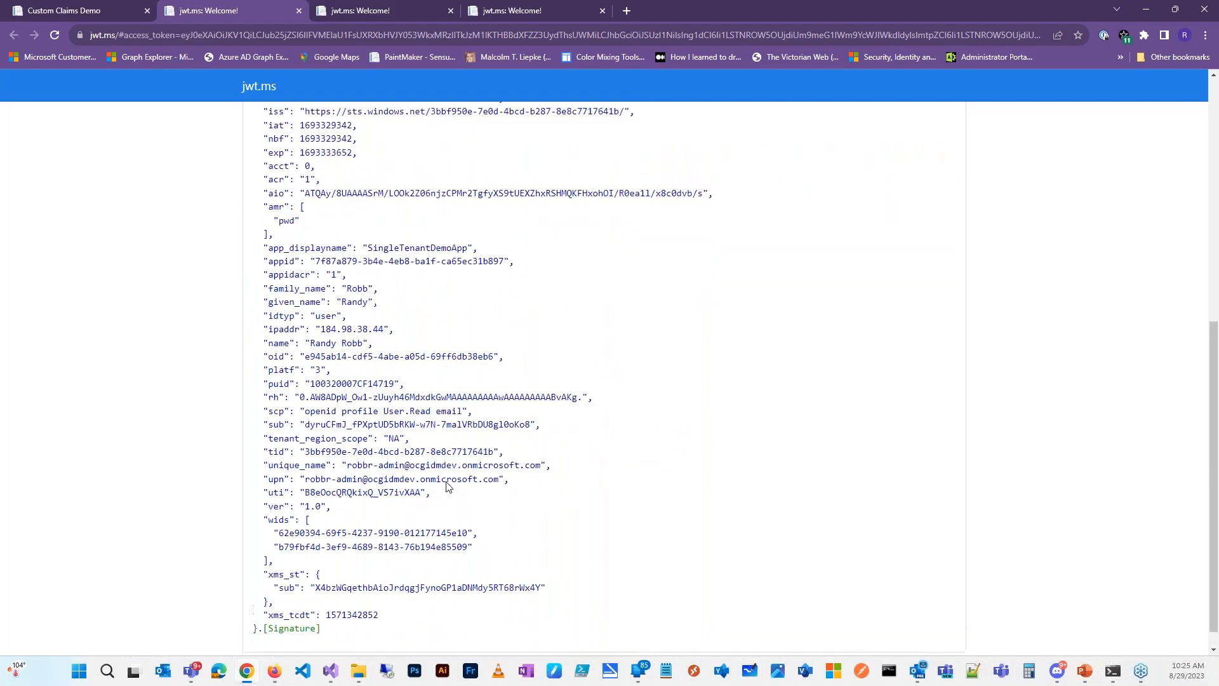
pyautogui.scroll(8, 446, 486)
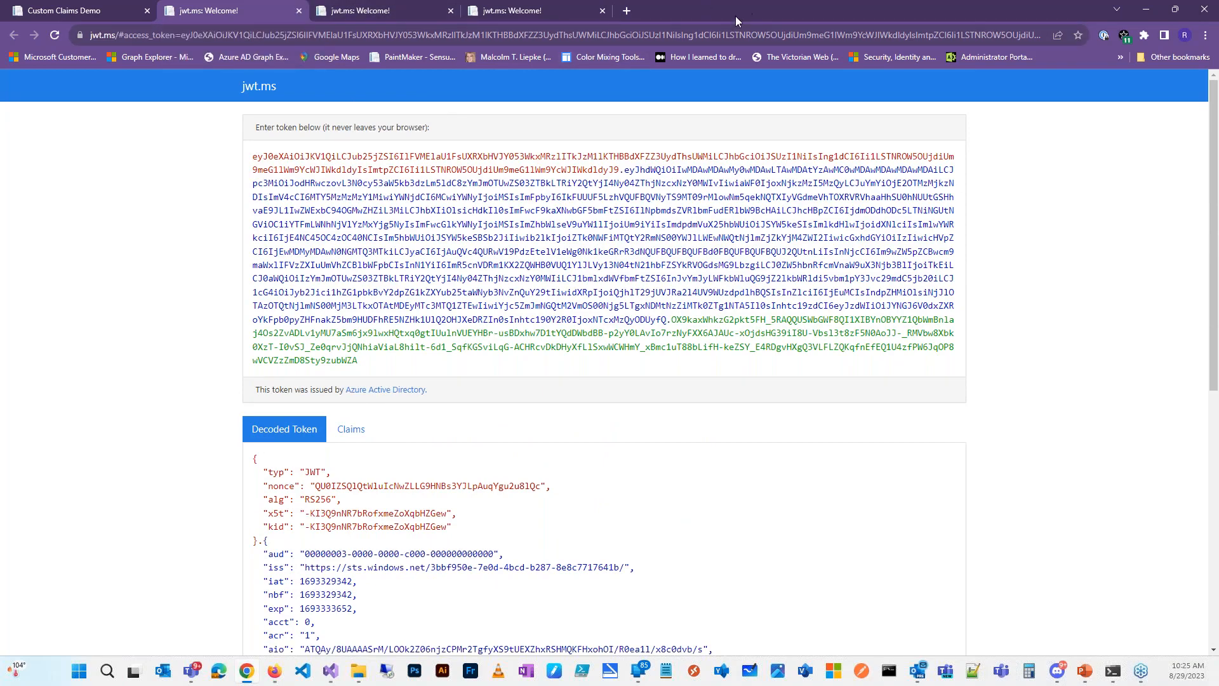
# Step: Move the browser aside and return to the slides, advancing to the Scenario 2 guest user attributes slide
pyautogui.moveTo(664, 51); pyautogui.dragTo(0, 149)
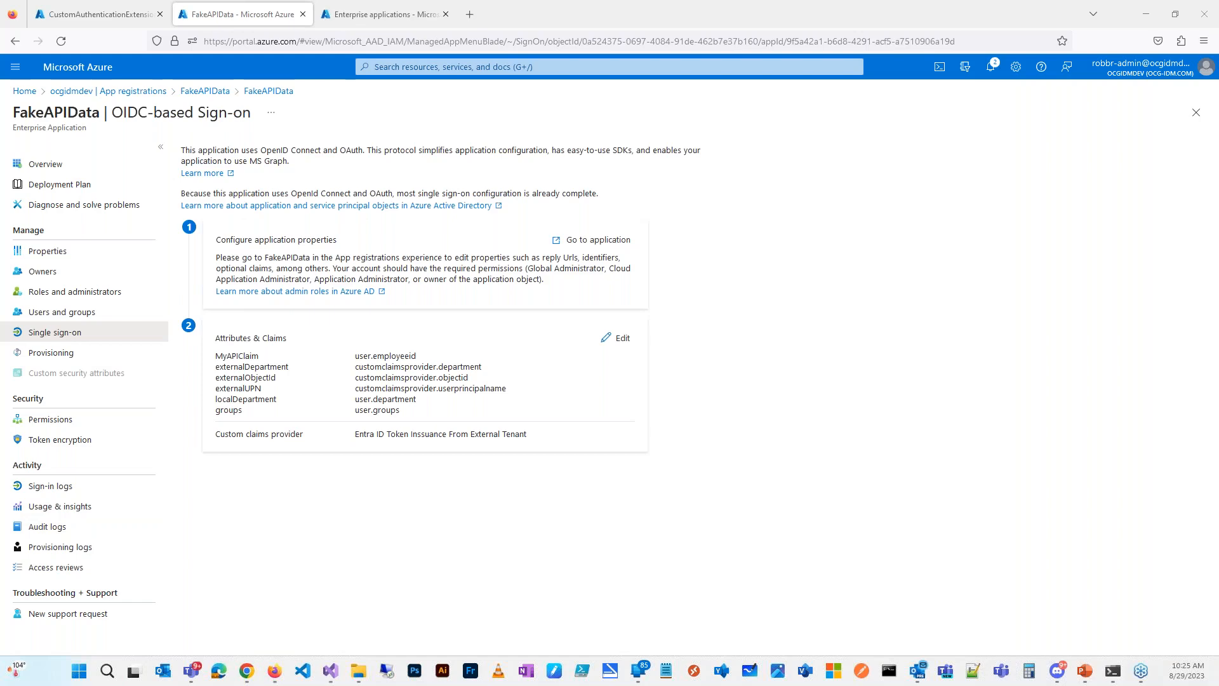
pyautogui.hotkey('alt', 'Tab')
pyautogui.click(914, 424)
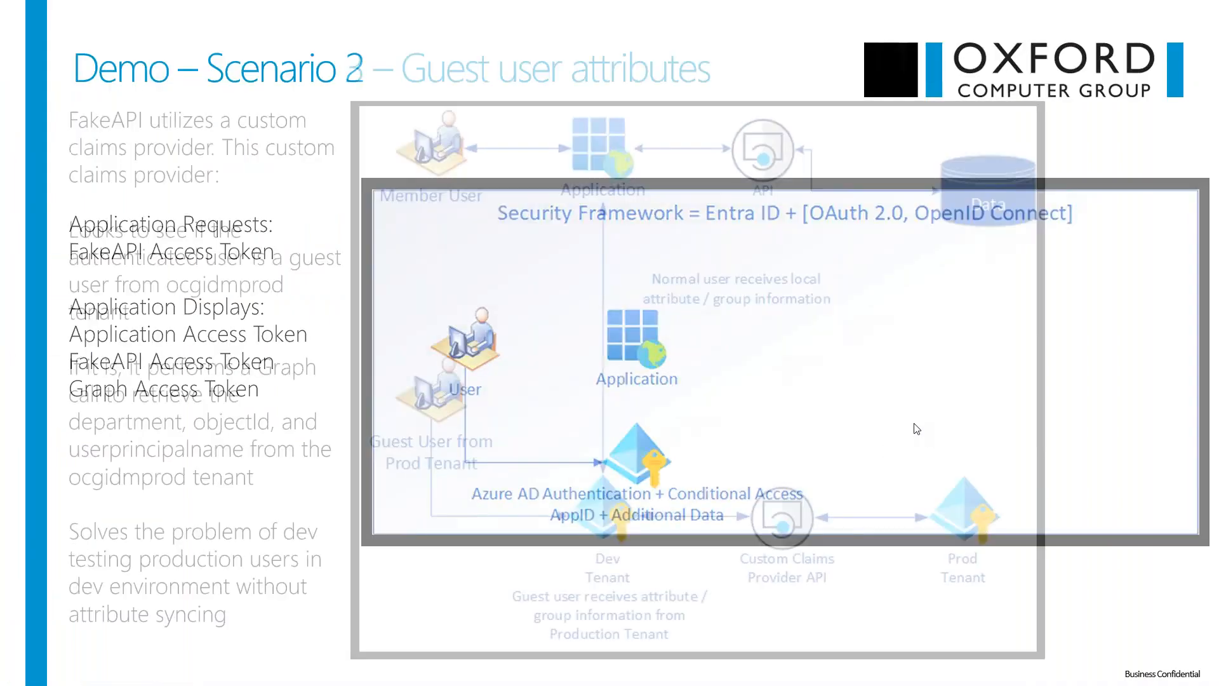
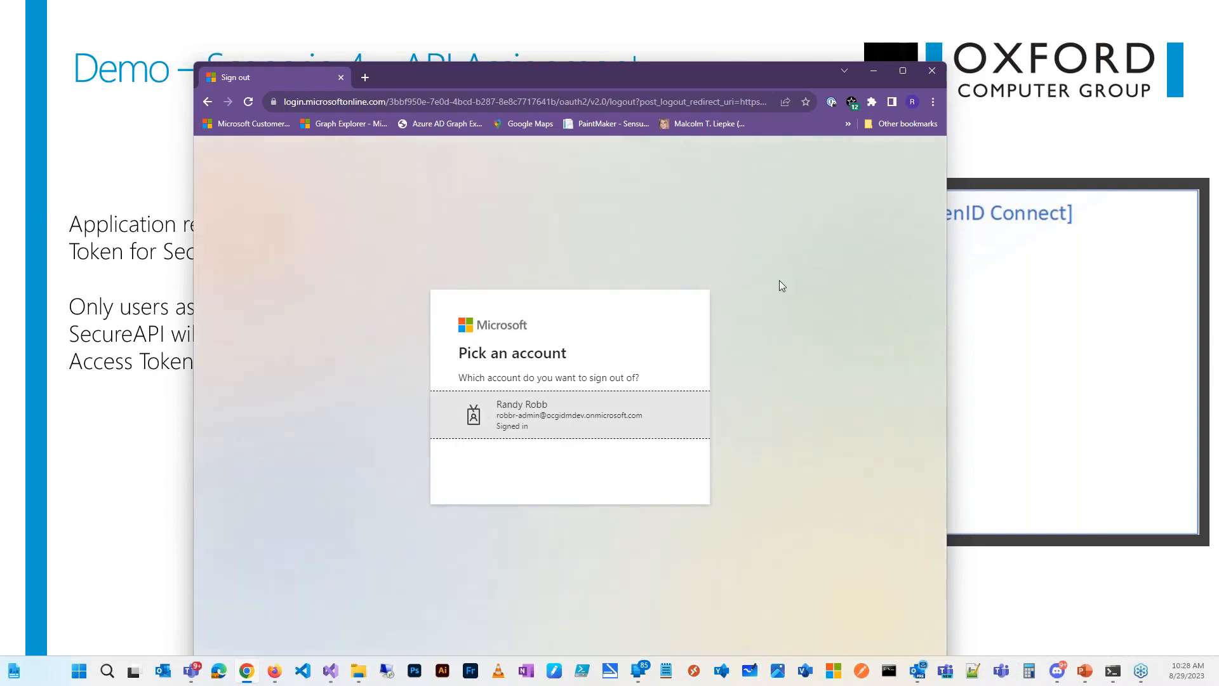
# Step: Sign out of the current account and go back to the Microsoft sign-in page
pyautogui.click(563, 424)
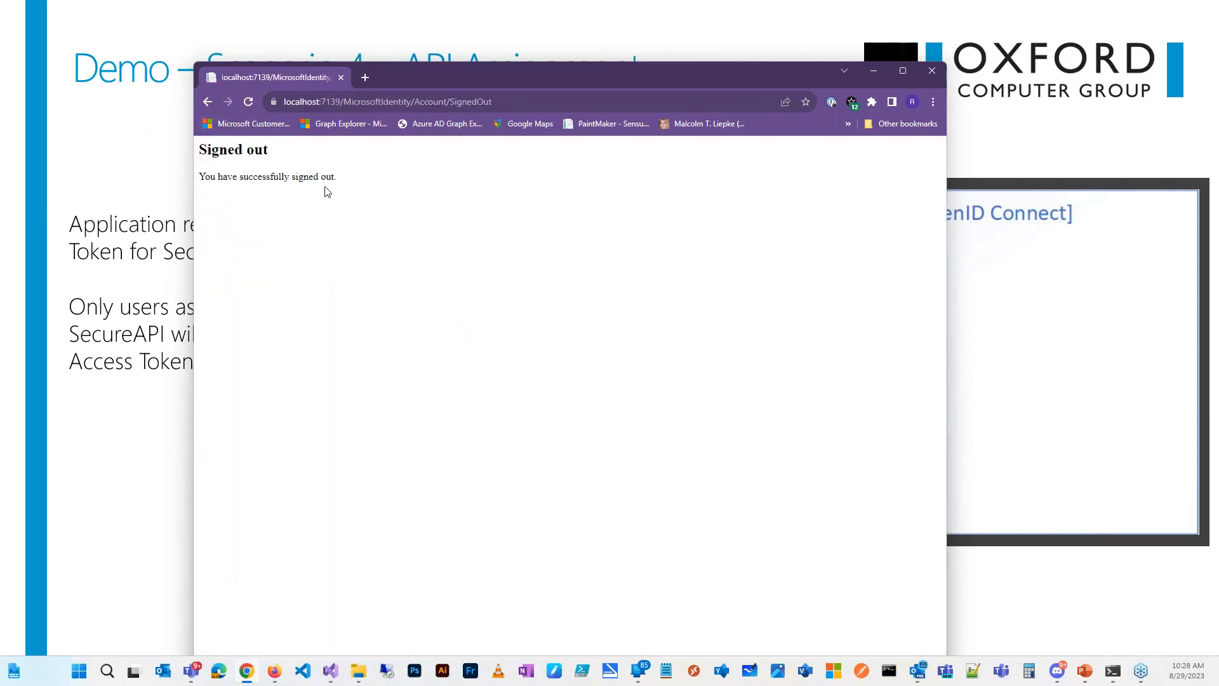
pyautogui.rightClick(208, 105)
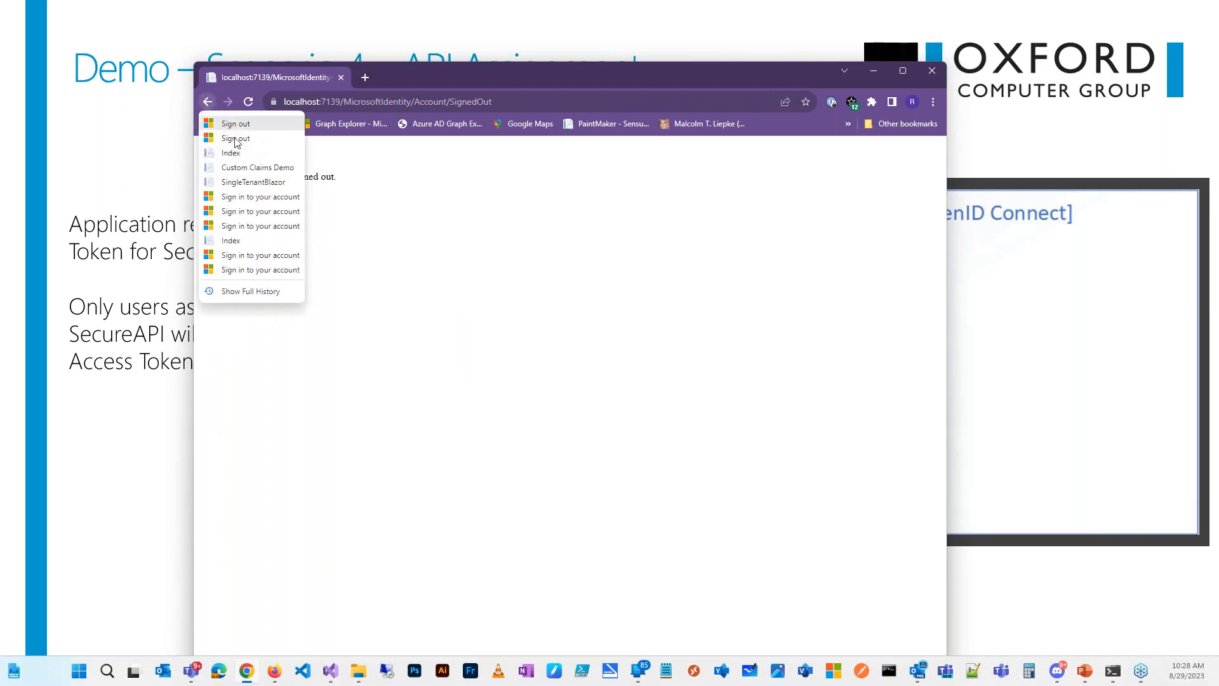
pyautogui.click(250, 183)
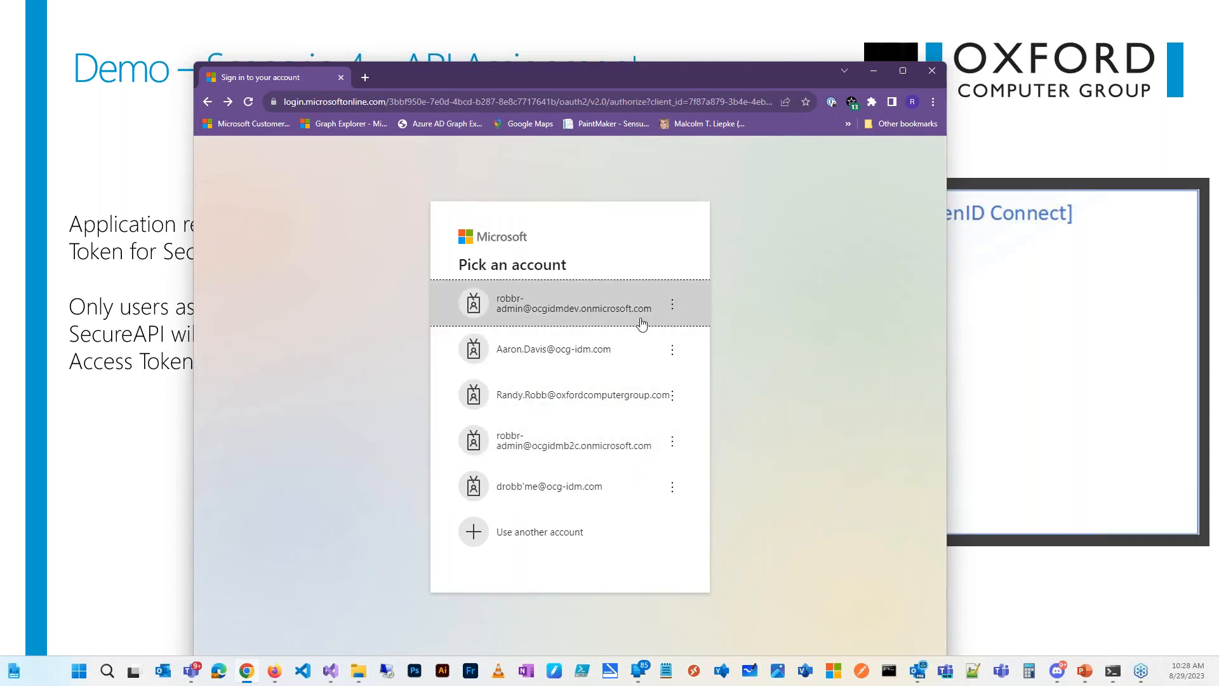
# Step: Sign in as a different account, entering the production-tenant admin's e-mail and password
pyautogui.click(607, 538)
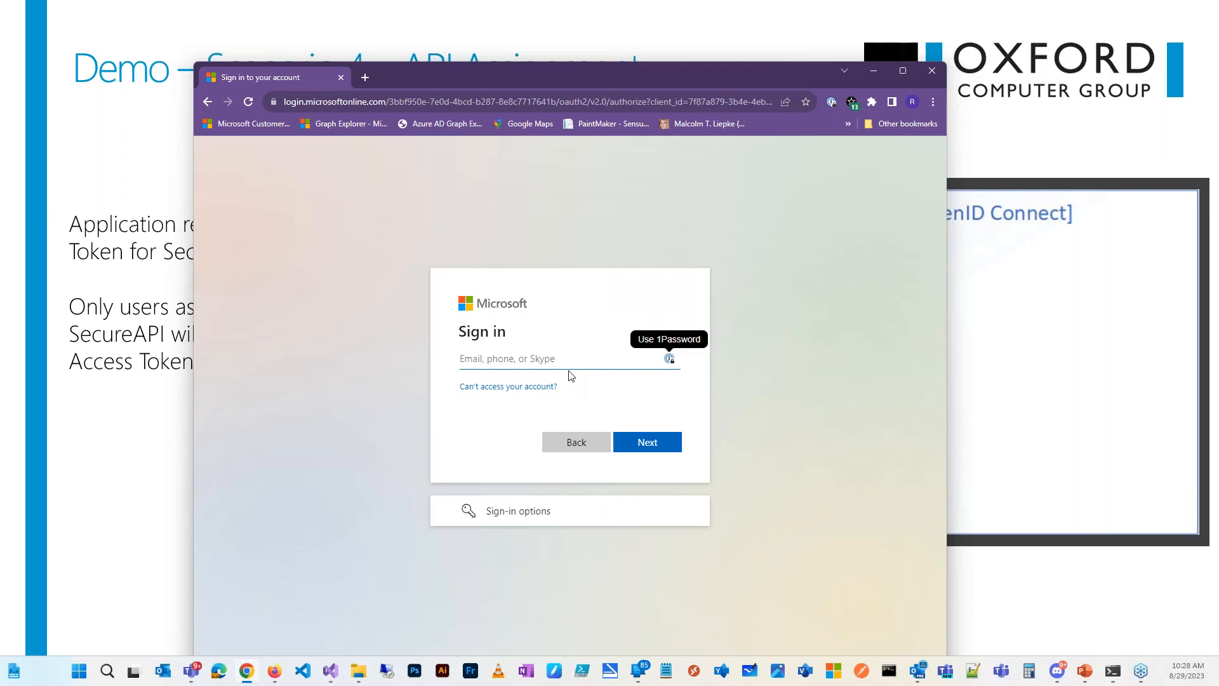
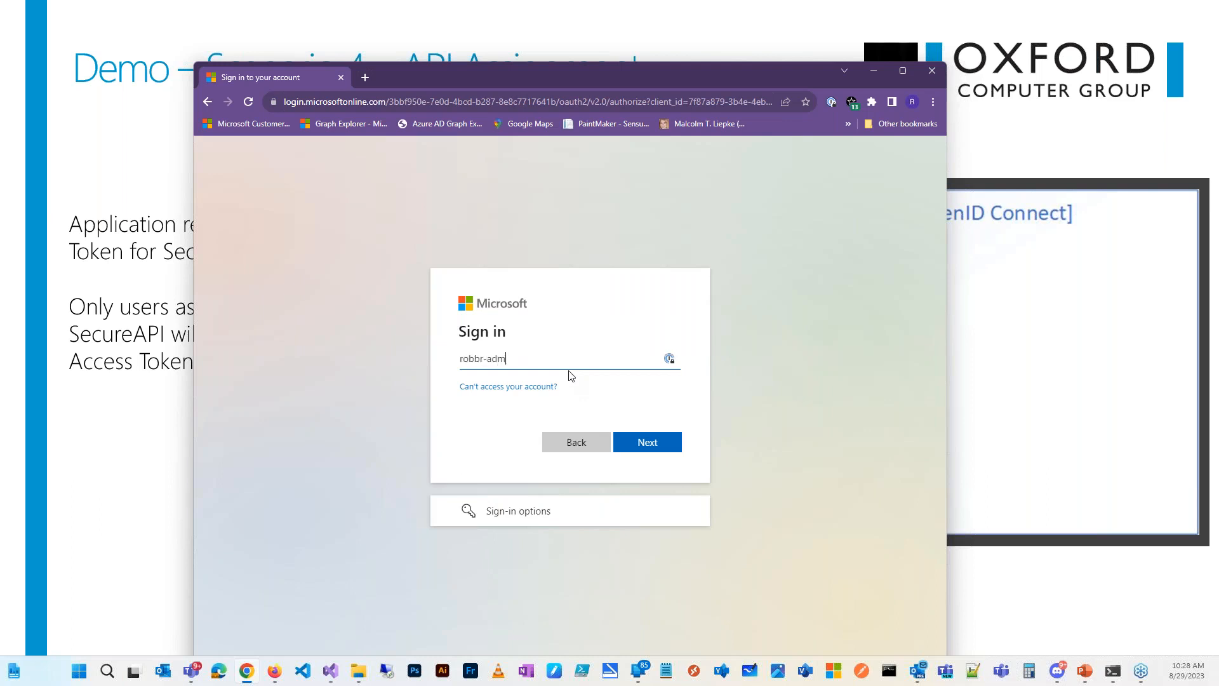
pyautogui.click(654, 446)
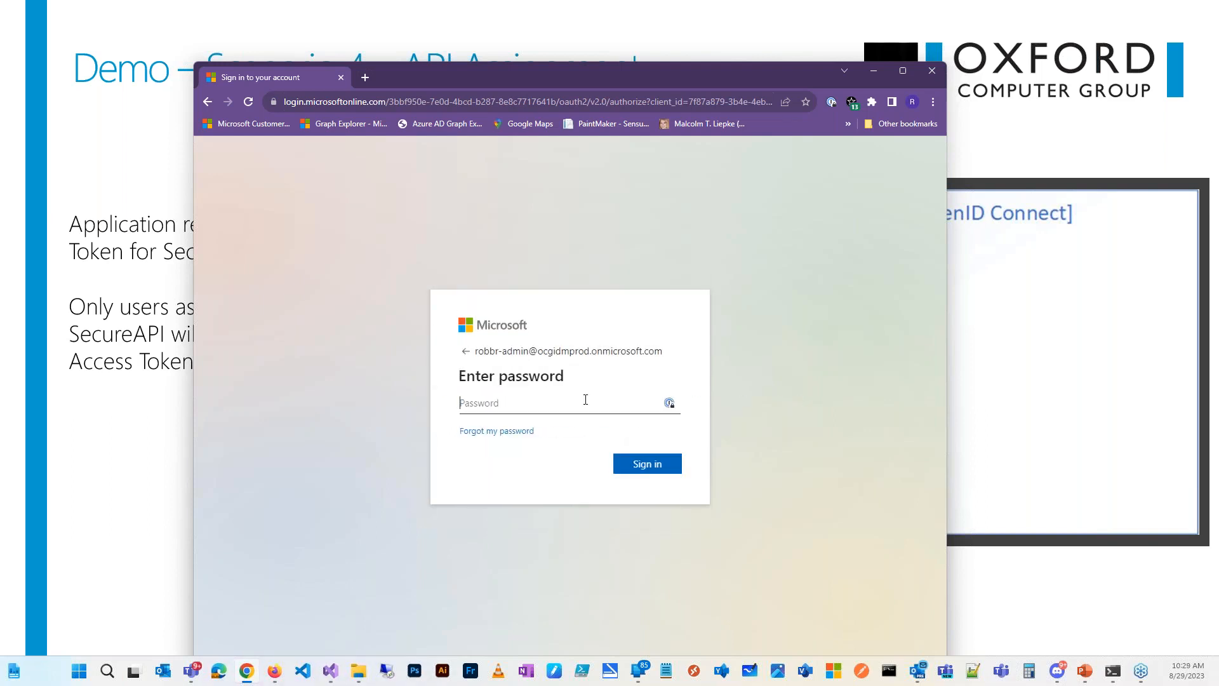
pyautogui.write('•••••••')
pyautogui.press('Return')
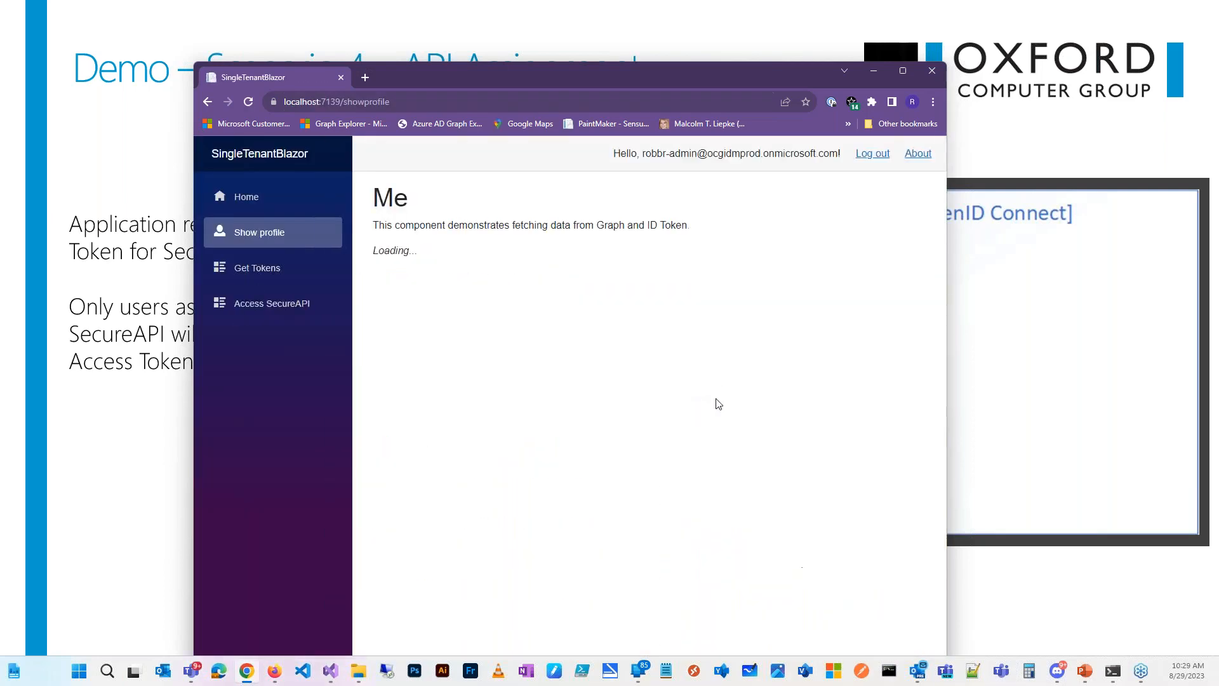
# Step: From the access tokens list, decode the FakeAPIData access token in jwt.ms
pyautogui.moveTo(653, 78); pyautogui.dragTo(650, 34)
pyautogui.click(259, 230)
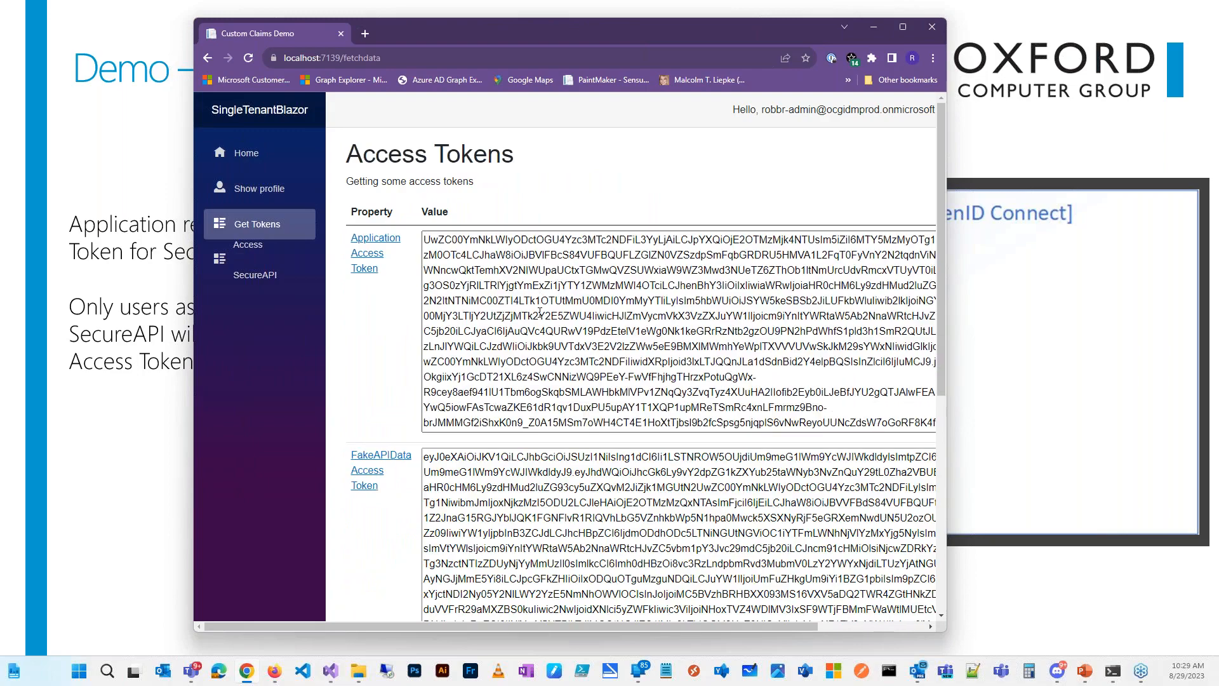
pyautogui.scroll(-3, 362, 444)
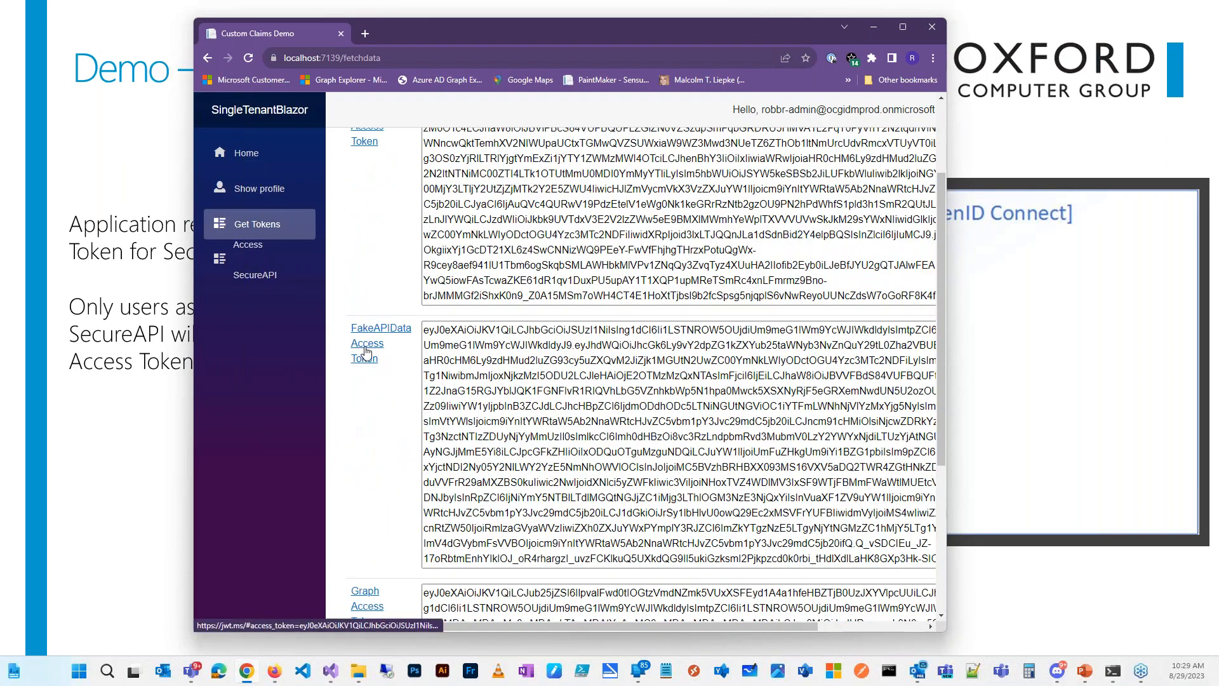
pyautogui.click(364, 357)
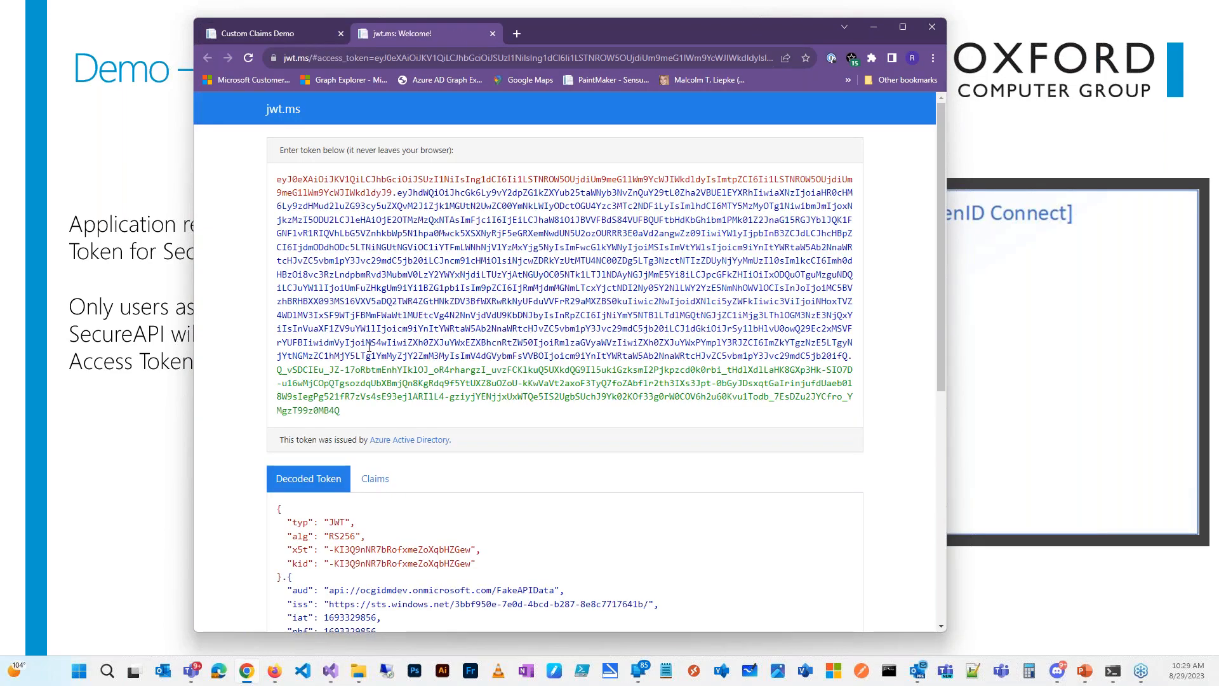
# Step: Highlight the externalDepartment, externalObjectId and externalUPN claims, then move the browser aside
pyautogui.scroll(-7, 634, 419)
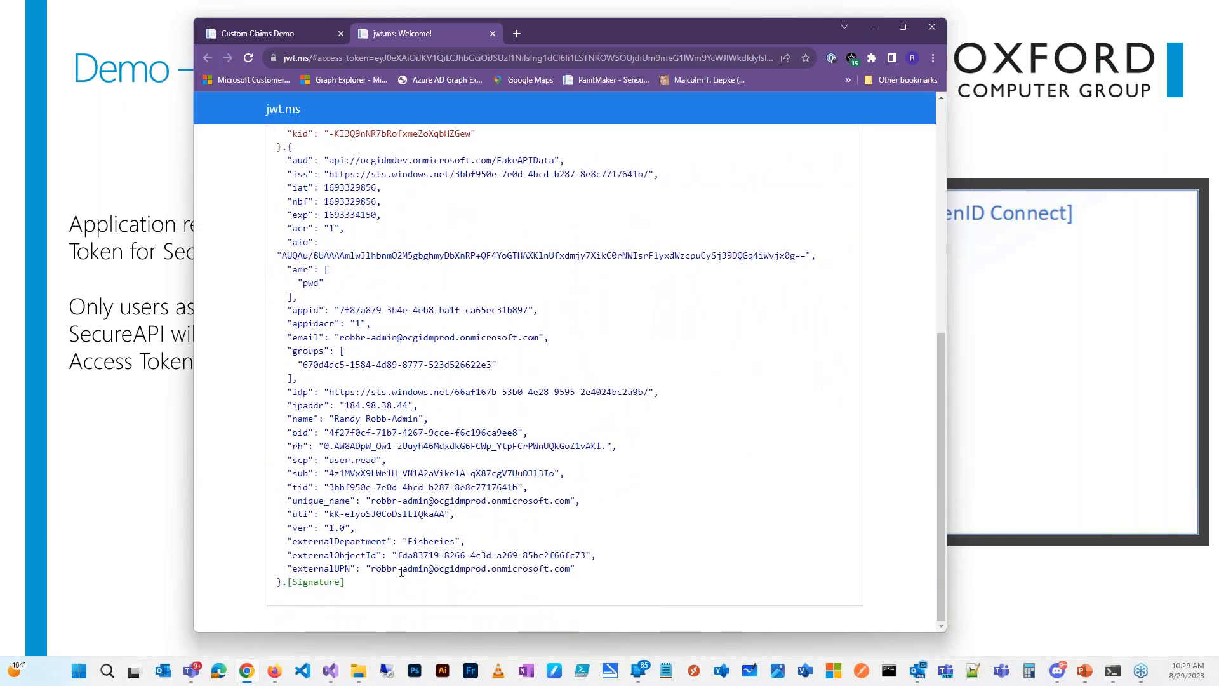
pyautogui.moveTo(288, 541); pyautogui.dragTo(582, 570)
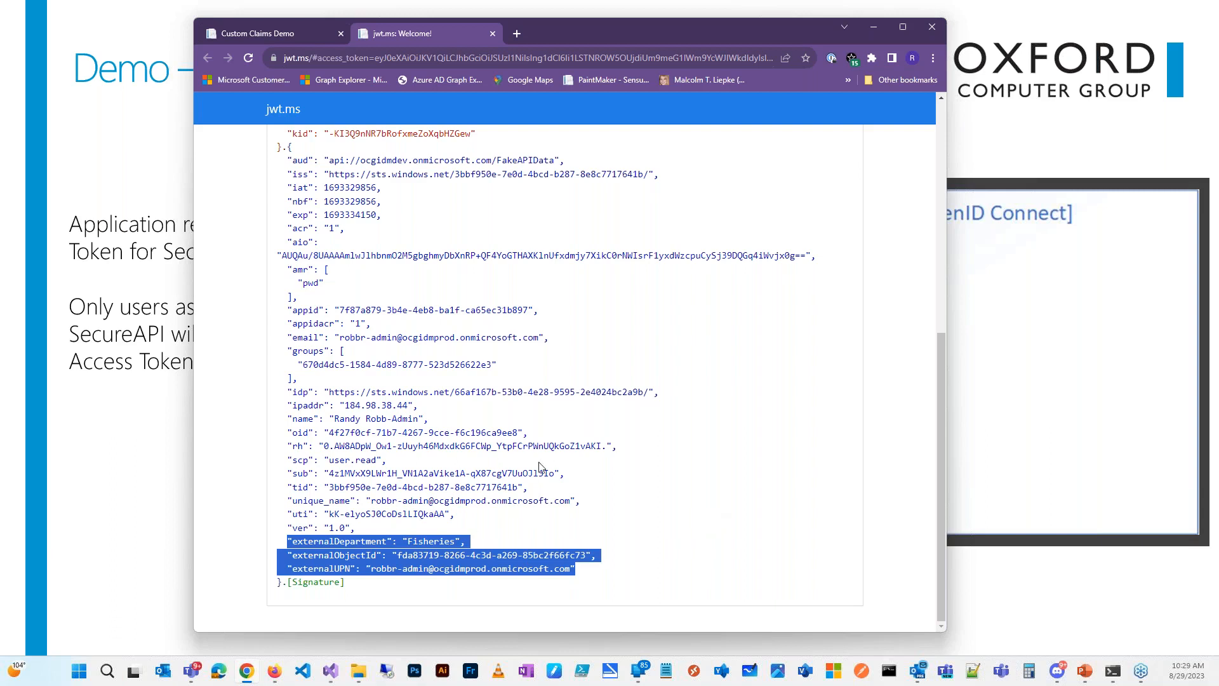
pyautogui.scroll(3, 667, 280)
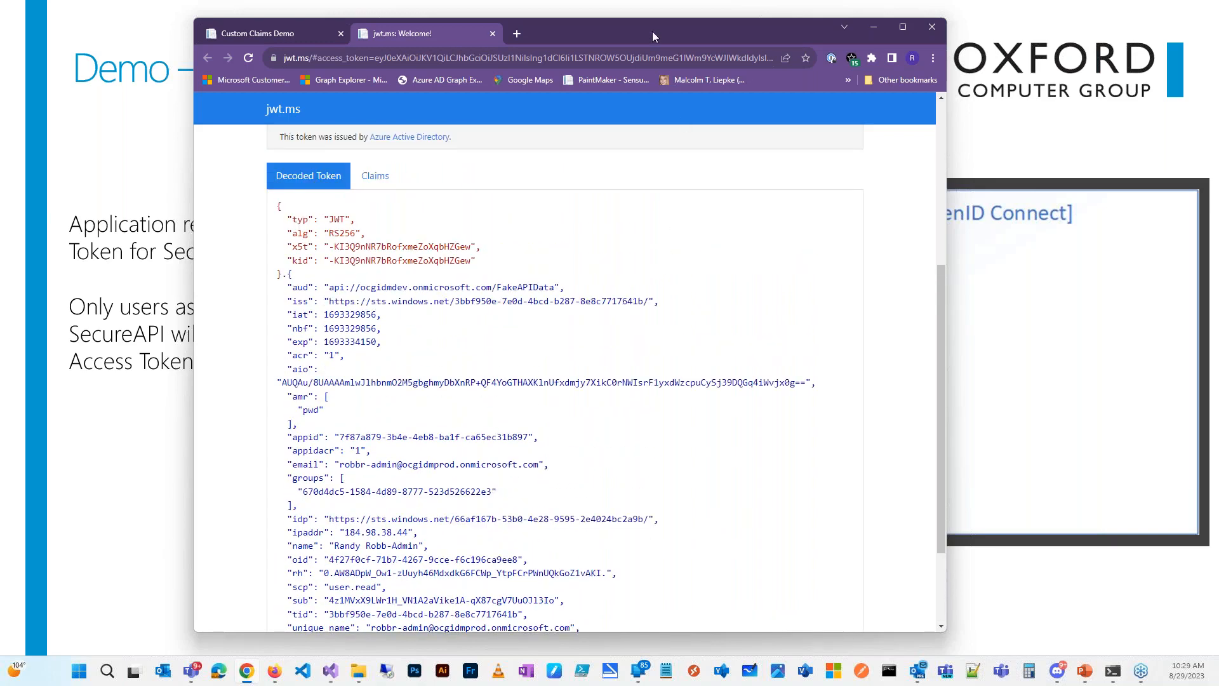
pyautogui.moveTo(653, 32); pyautogui.dragTo(0, 44)
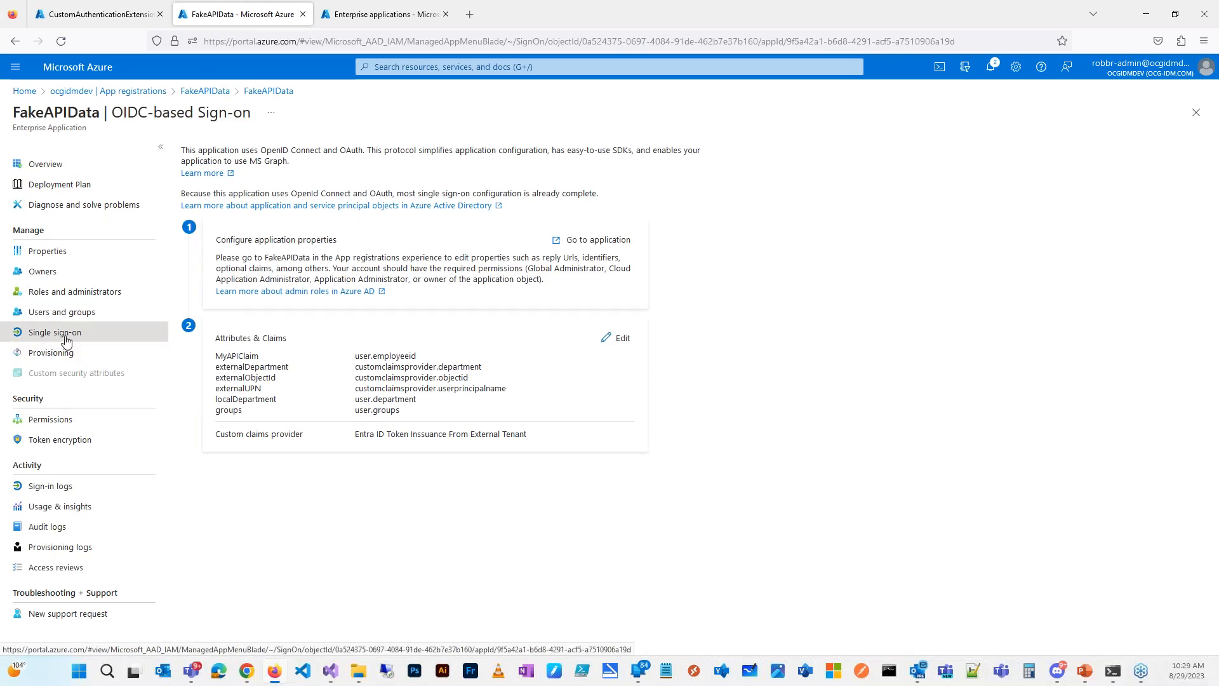
# Step: Open FakeAPIData's full Attributes & Claims, highlight the Custom claims provider section, then go to Enterprise applications
pyautogui.click(619, 340)
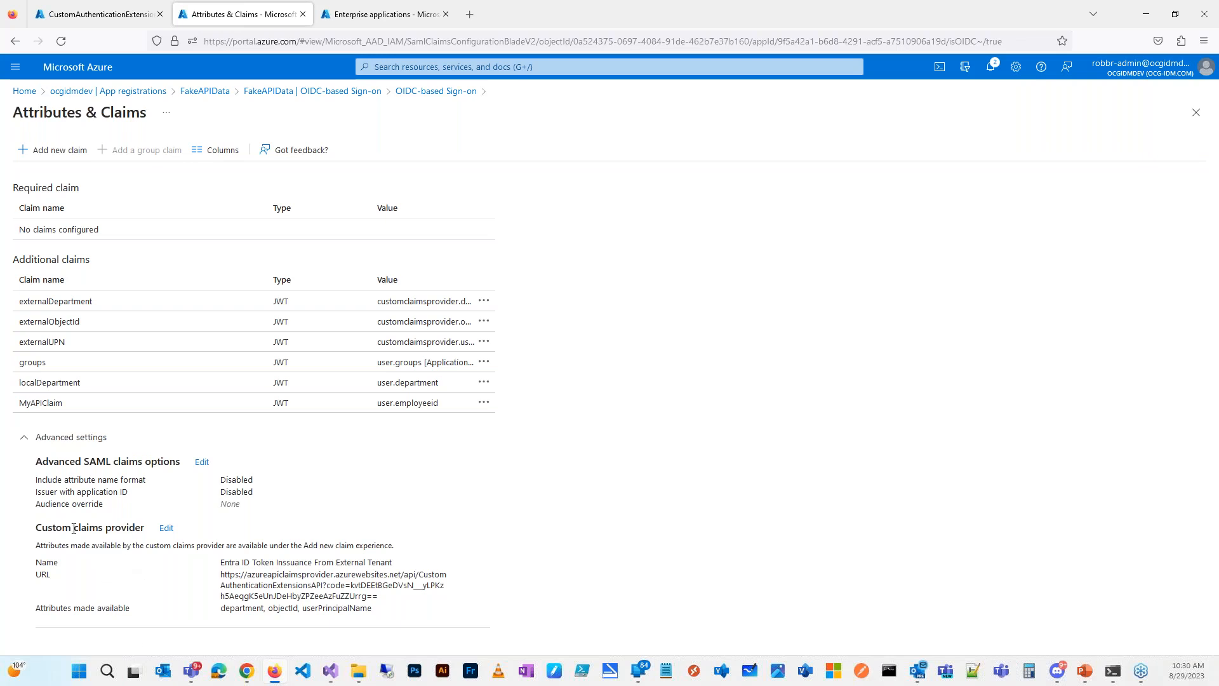
pyautogui.moveTo(36, 527); pyautogui.dragTo(146, 527)
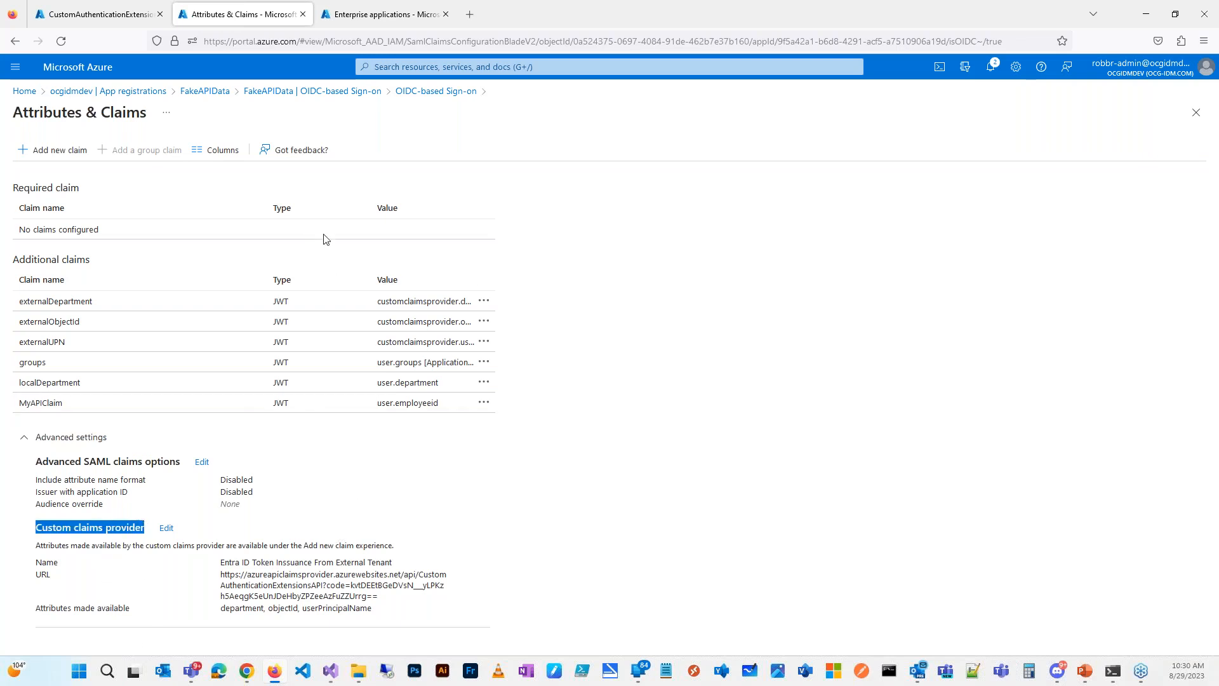
pyautogui.click(390, 18)
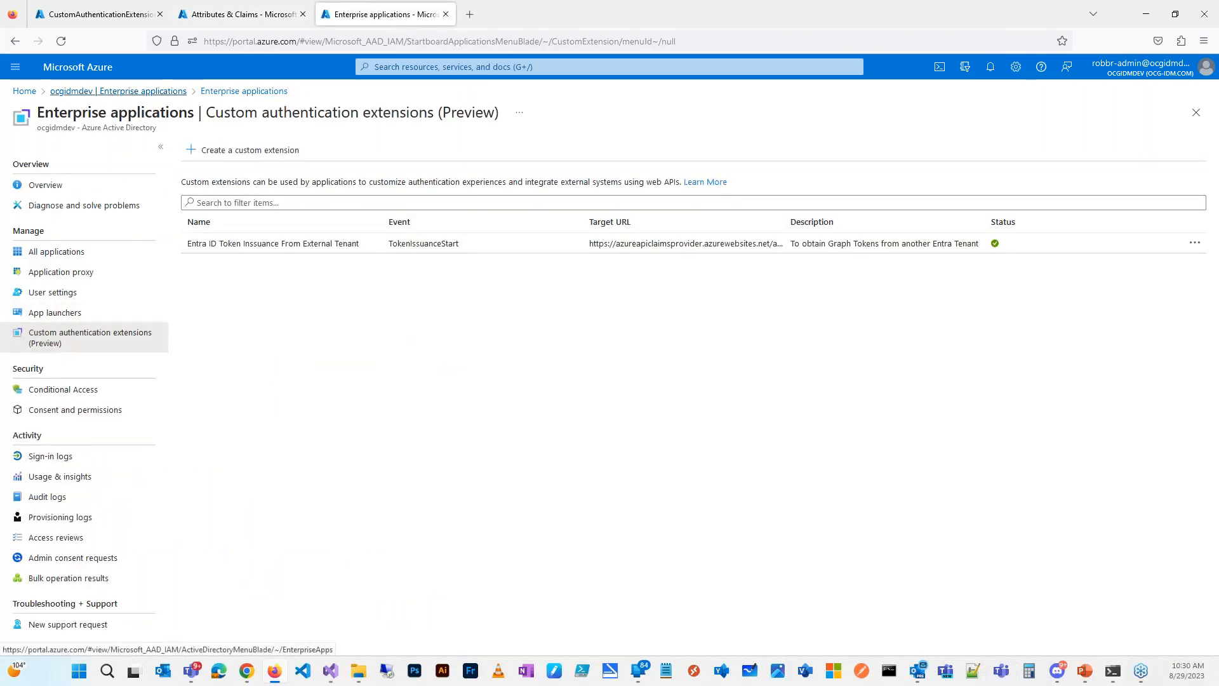
# Step: Widen the Target URL column in Custom authentication extensions to show the full address, then return to Attributes & Claims
pyautogui.click(95, 91)
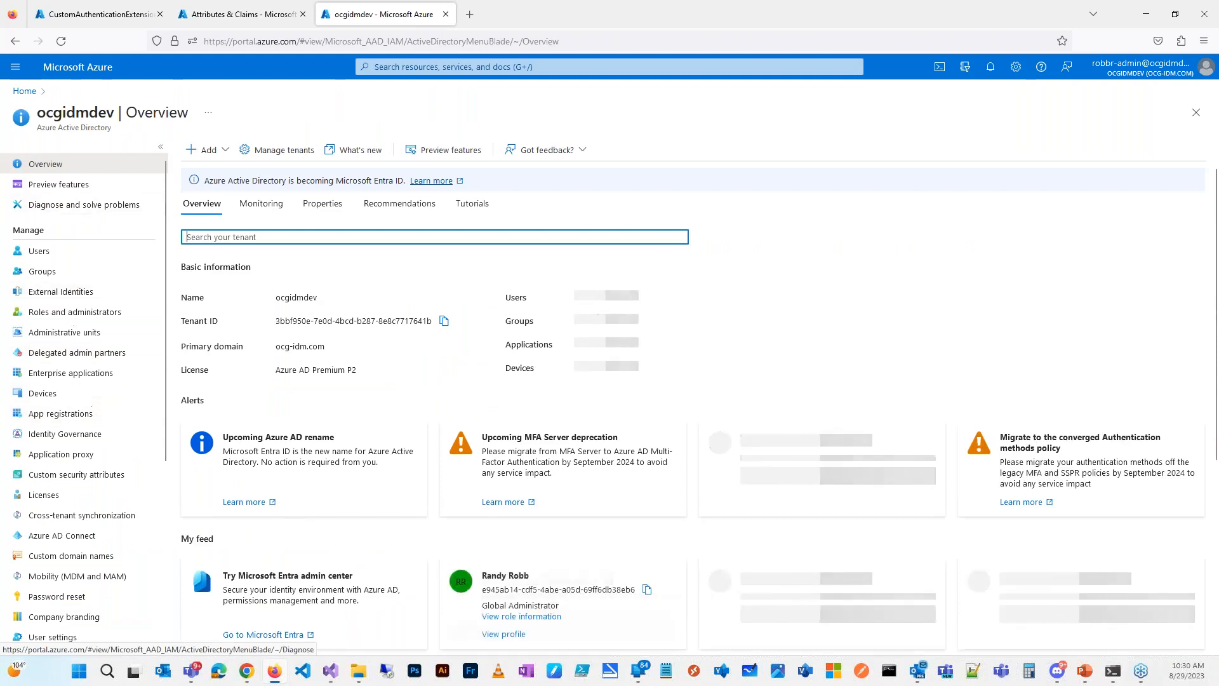
pyautogui.click(69, 374)
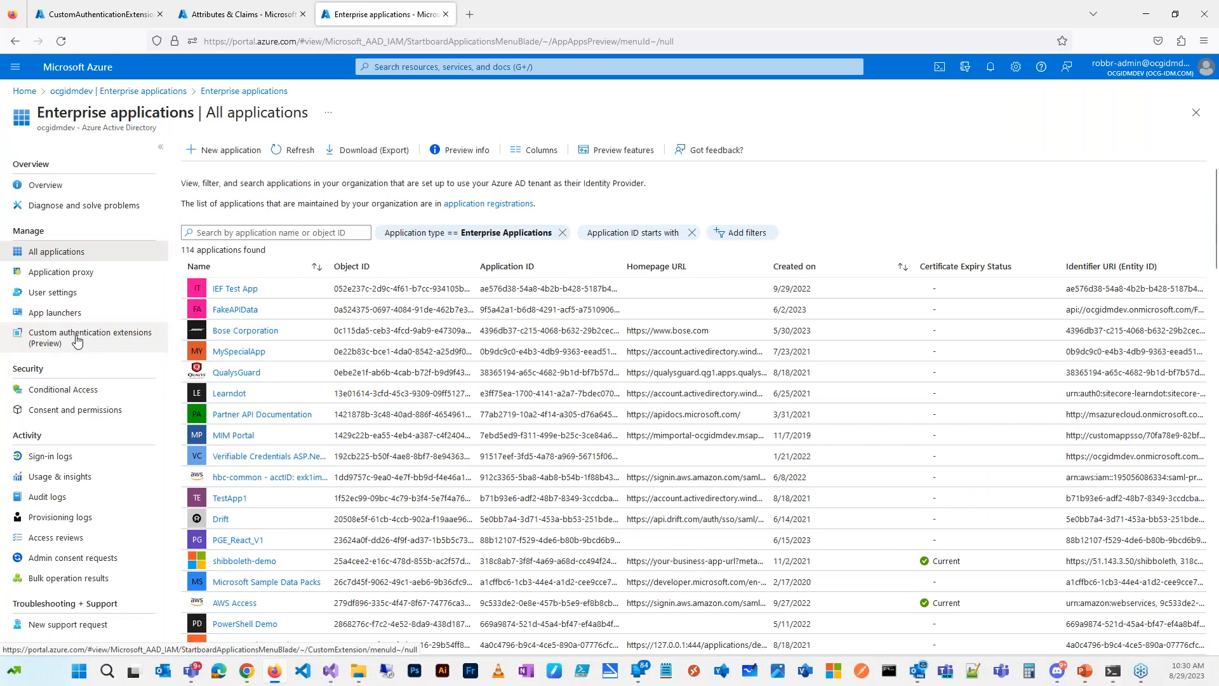
pyautogui.click(77, 341)
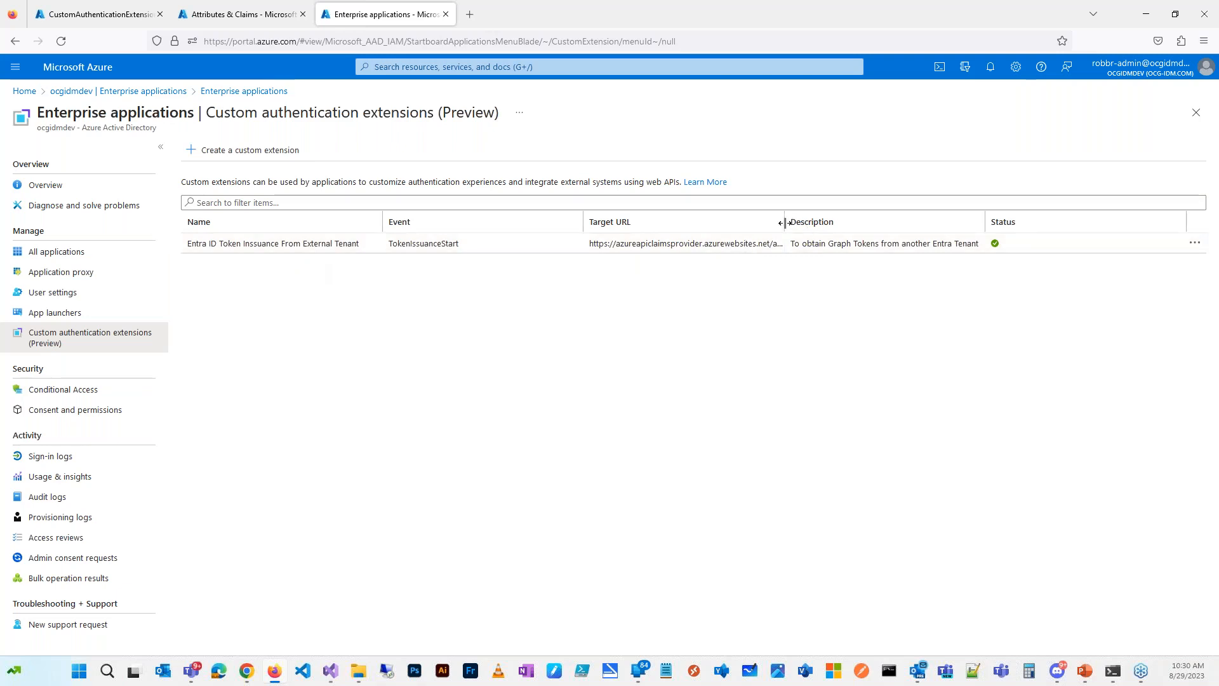
pyautogui.moveTo(785, 223); pyautogui.dragTo(963, 227)
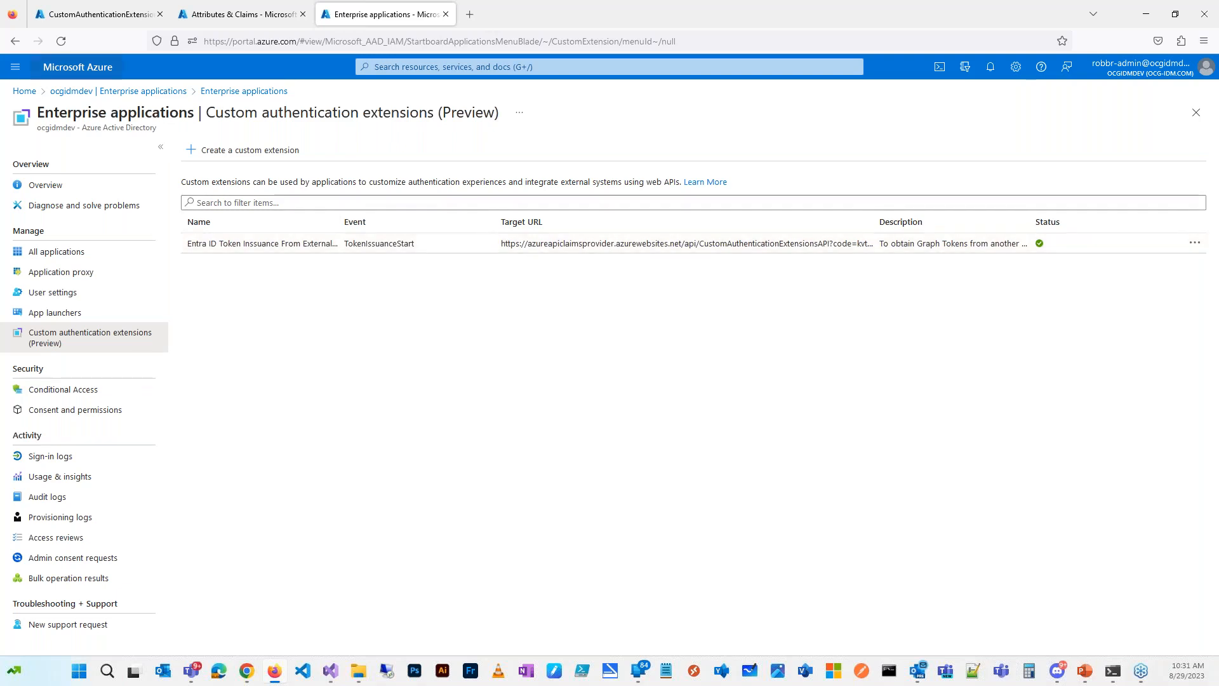
pyautogui.click(246, 14)
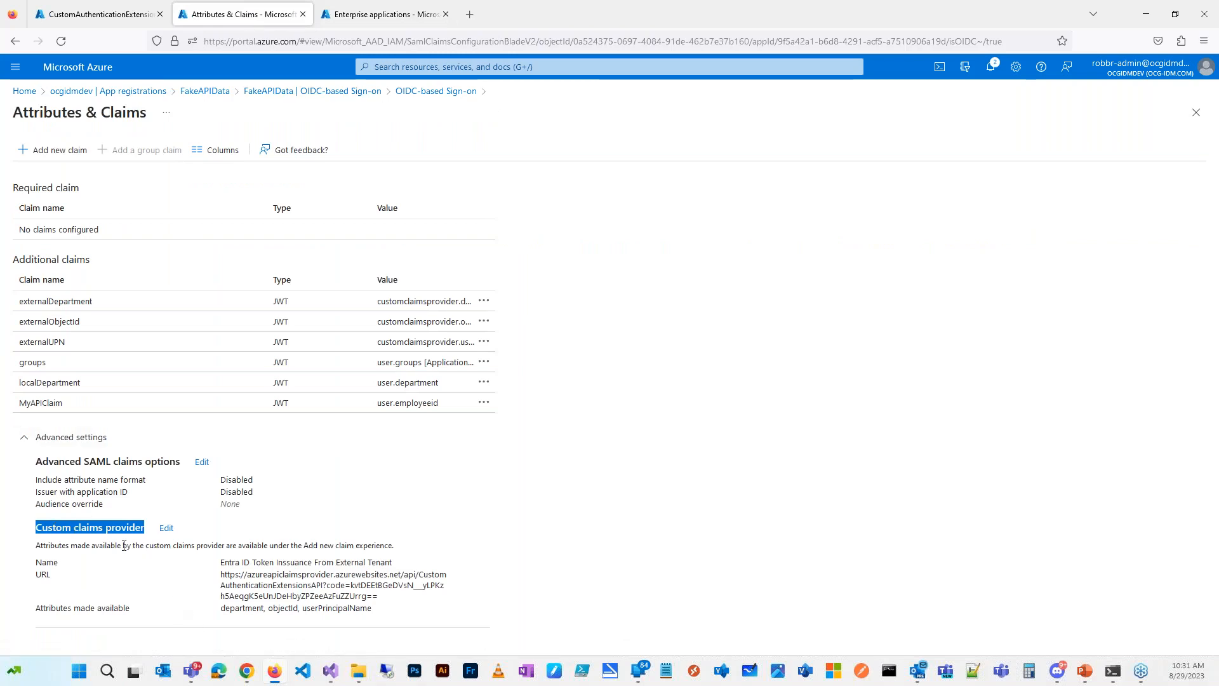
pyautogui.click(166, 527)
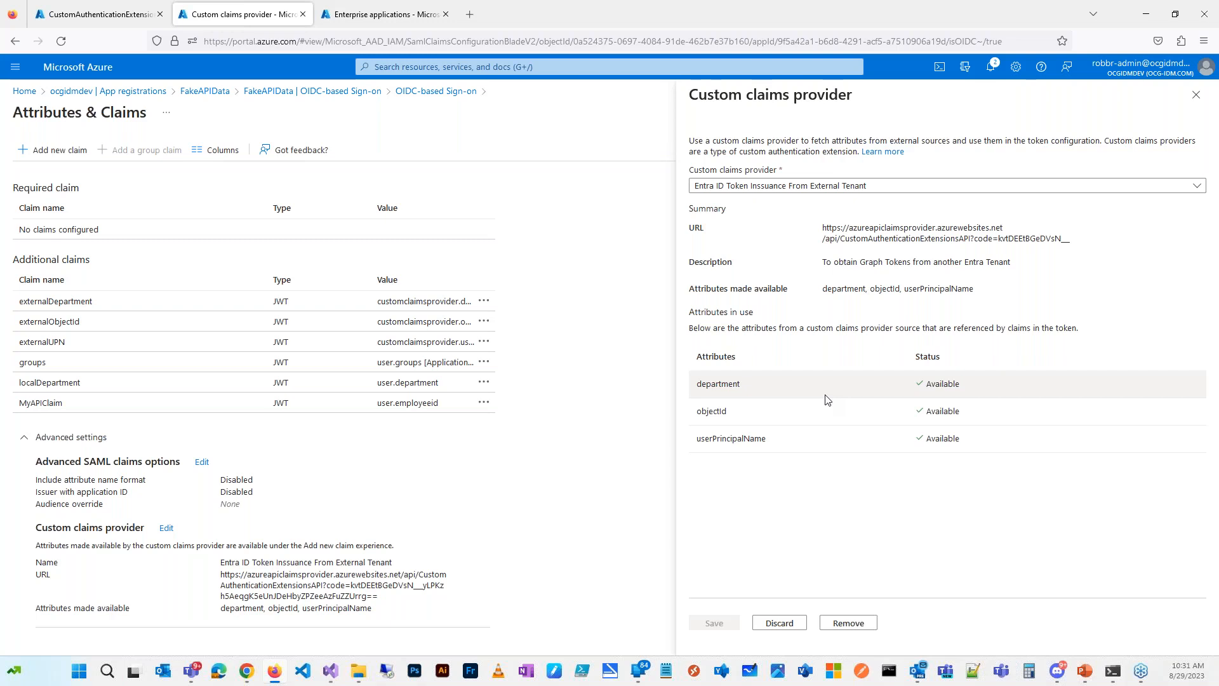
pyautogui.click(1196, 95)
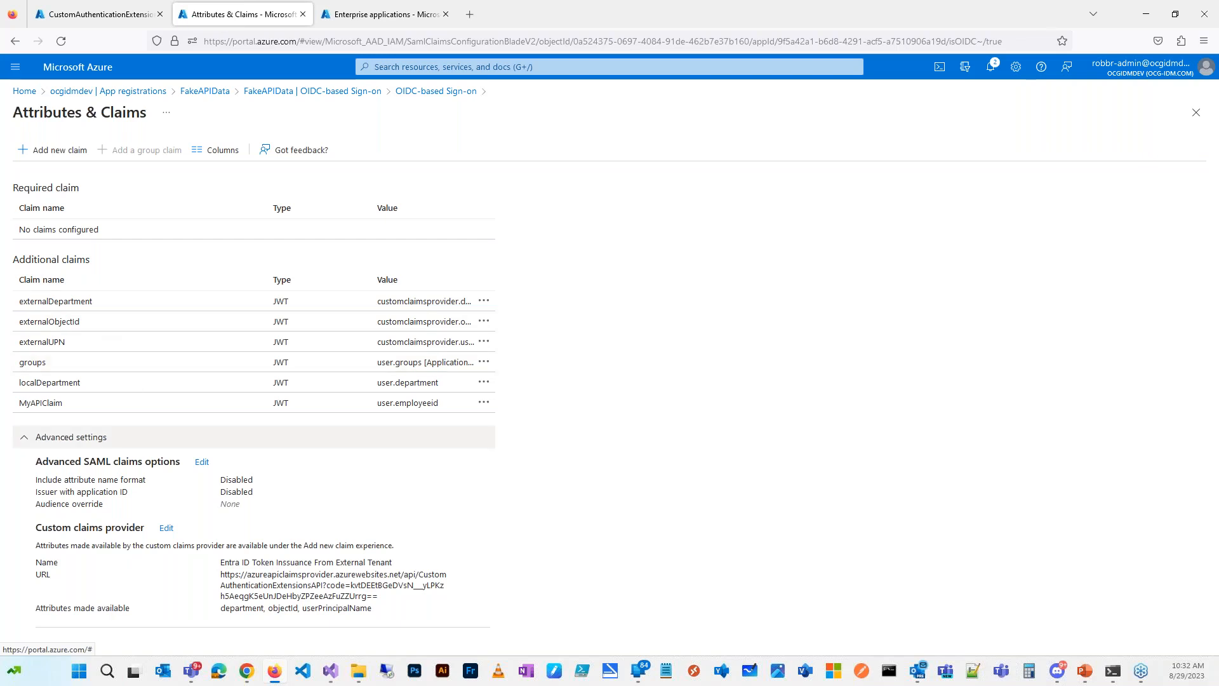
pyautogui.click(57, 150)
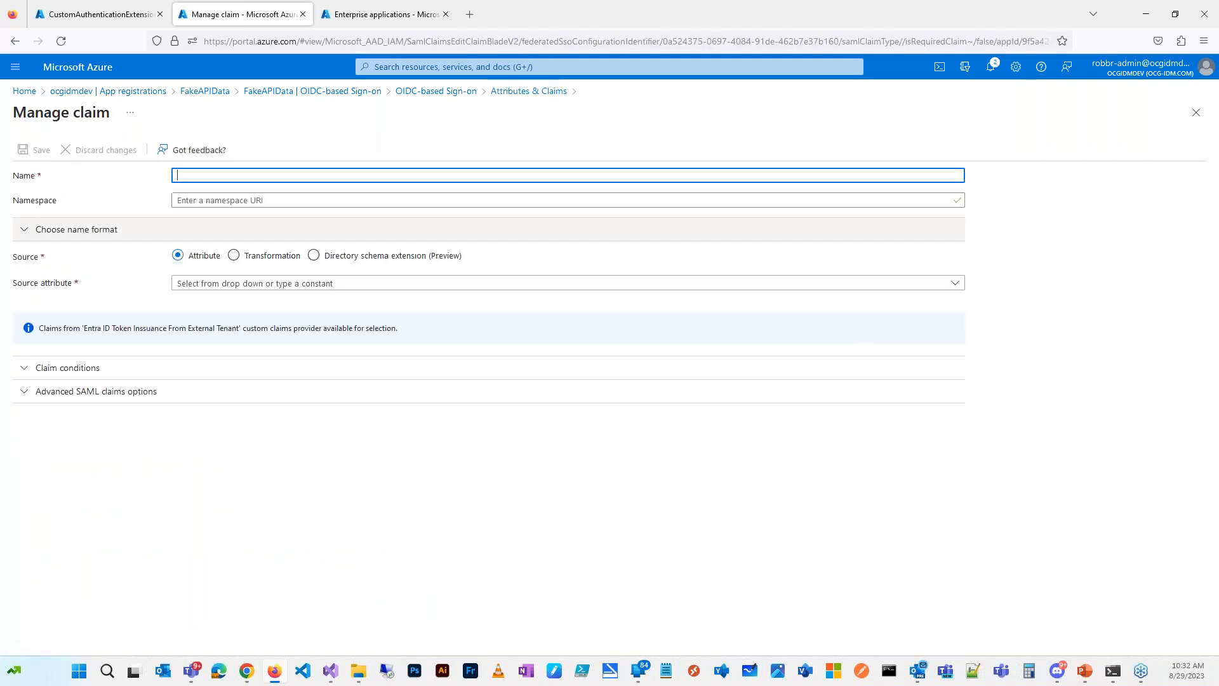
pyautogui.click(958, 287)
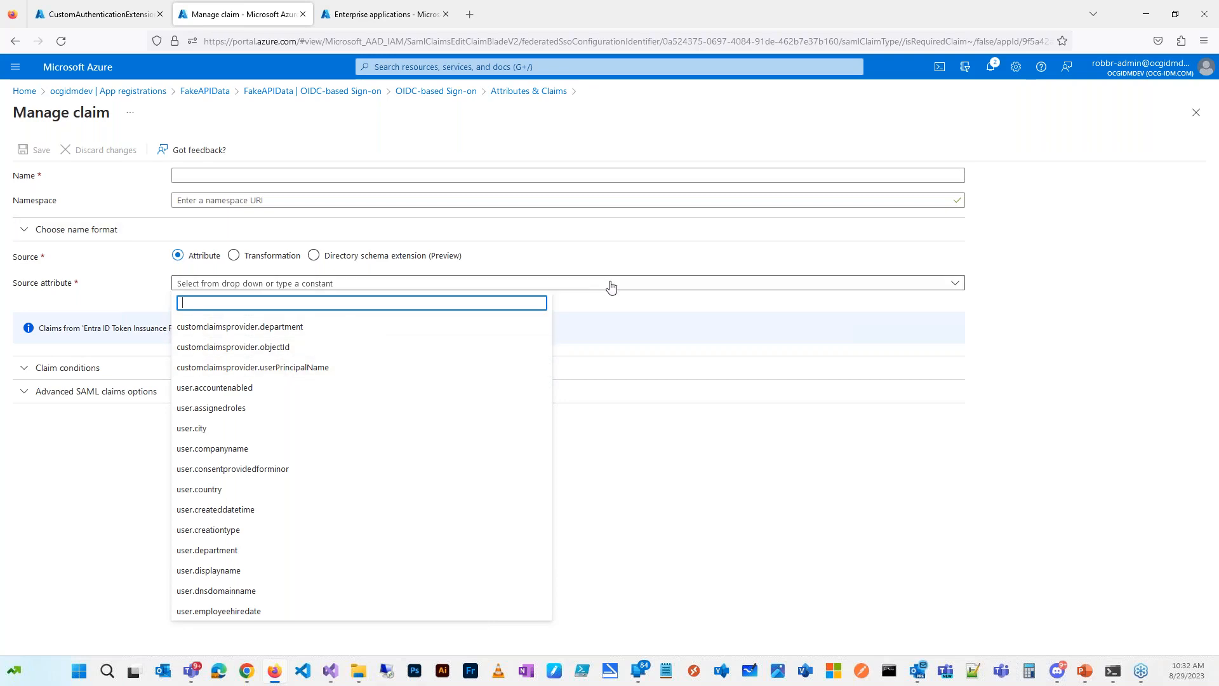
pyautogui.click(617, 254)
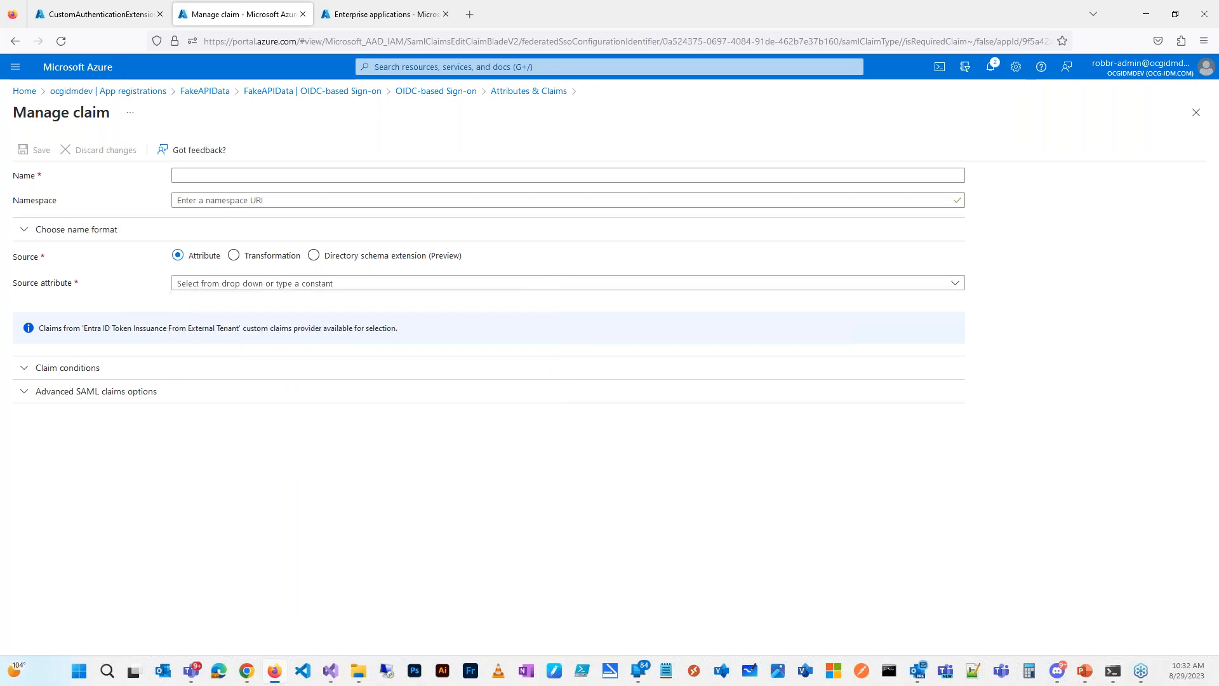
pyautogui.click(116, 12)
pyautogui.click(267, 14)
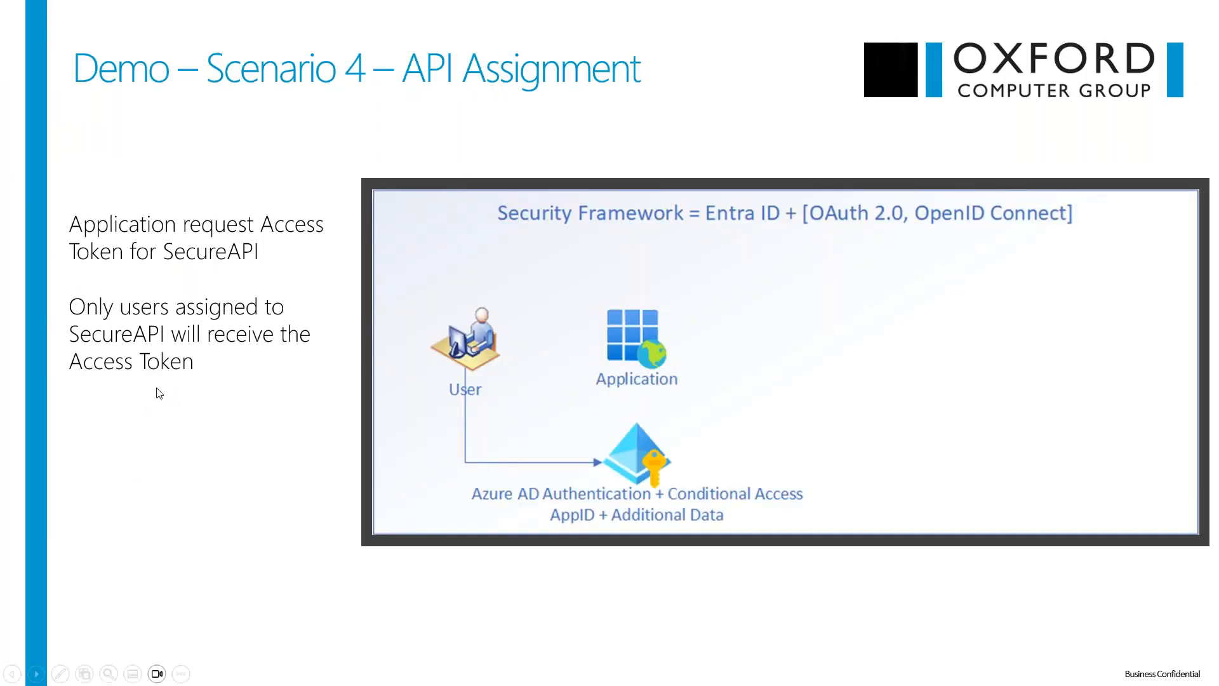
pyautogui.click(164, 430)
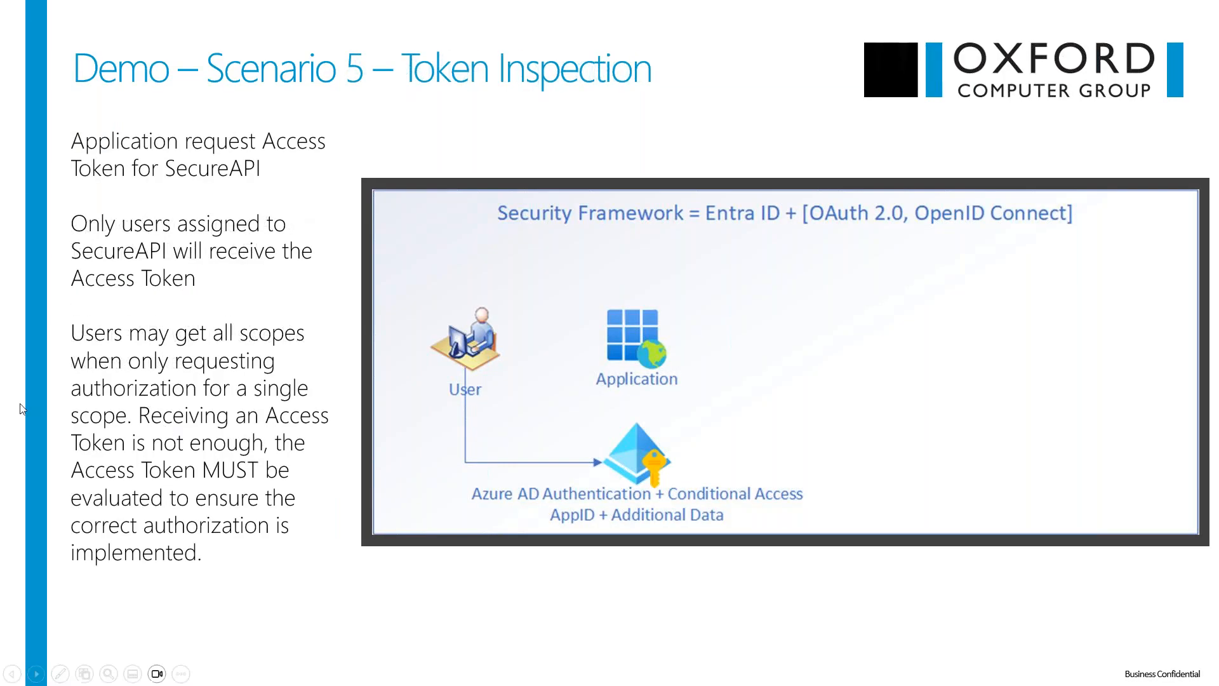
pyautogui.press('Left')
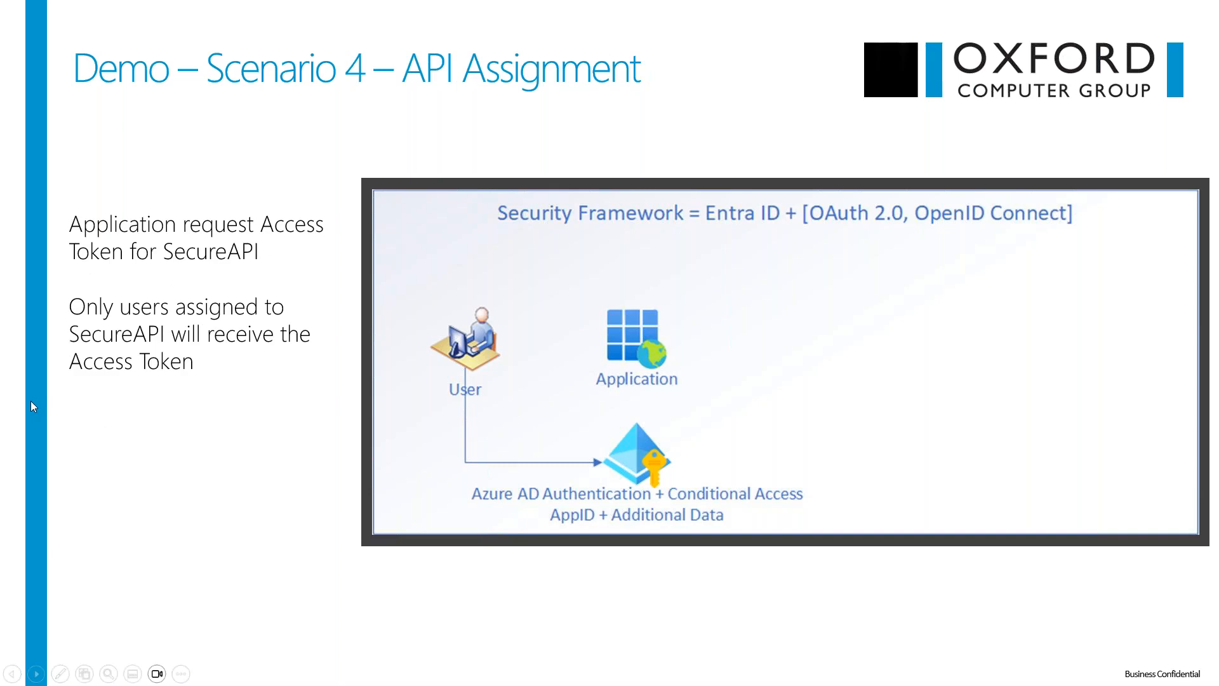
pyautogui.press('Left')
# Step: Close the jwt.ms decoded-token tab and scroll back up the Get Tokens page
pyautogui.hotkey('alt', 'Tab')
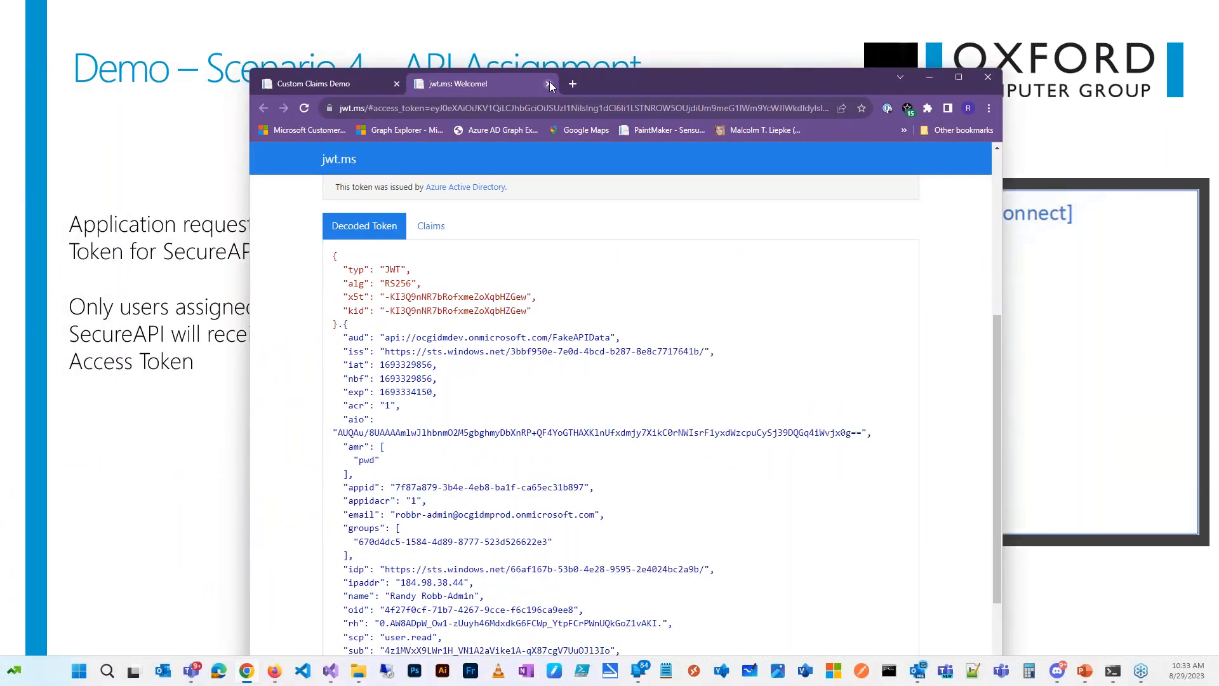
pyautogui.click(548, 84)
pyautogui.scroll(1, 828, 305)
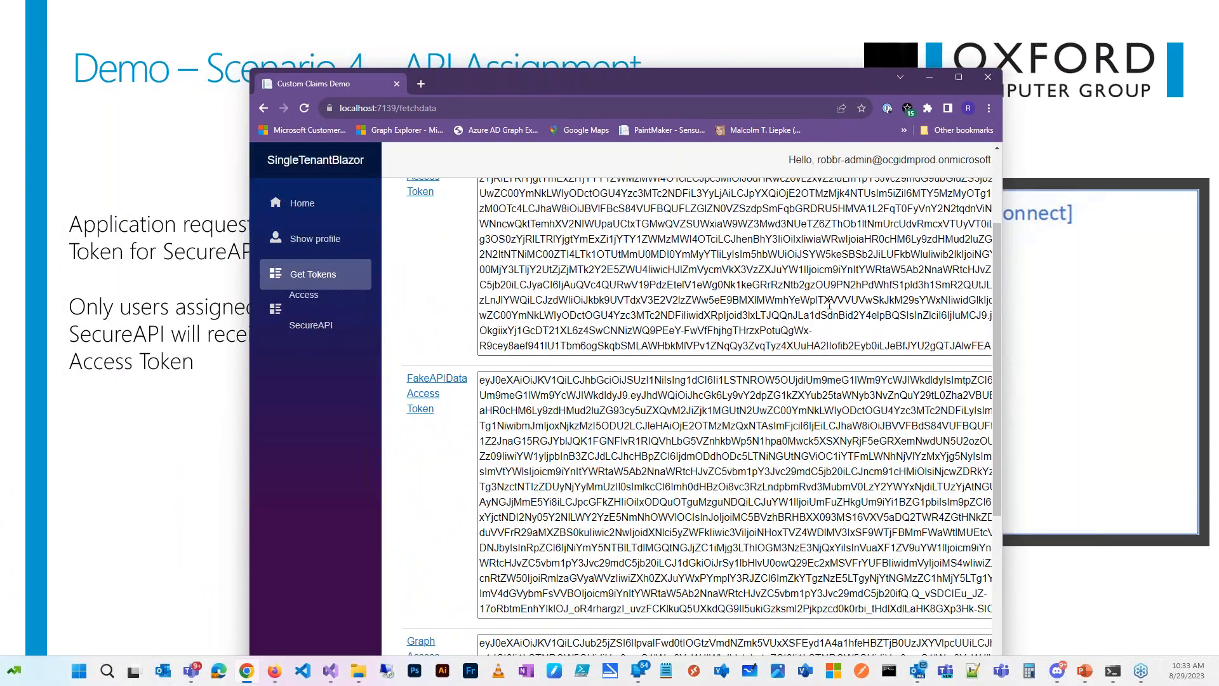
pyautogui.scroll(2, 998, 215)
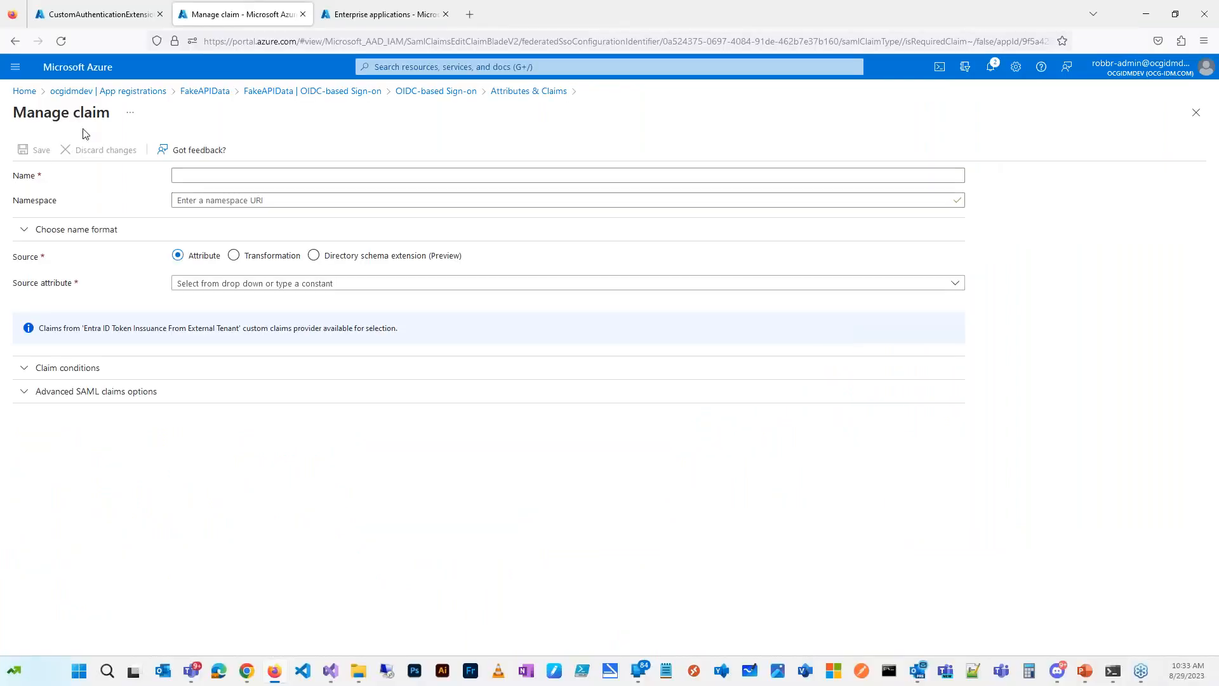
# Step: Search App registrations ('secureapi', then 'se') and open the SecuredAPI registration
pyautogui.click(145, 94)
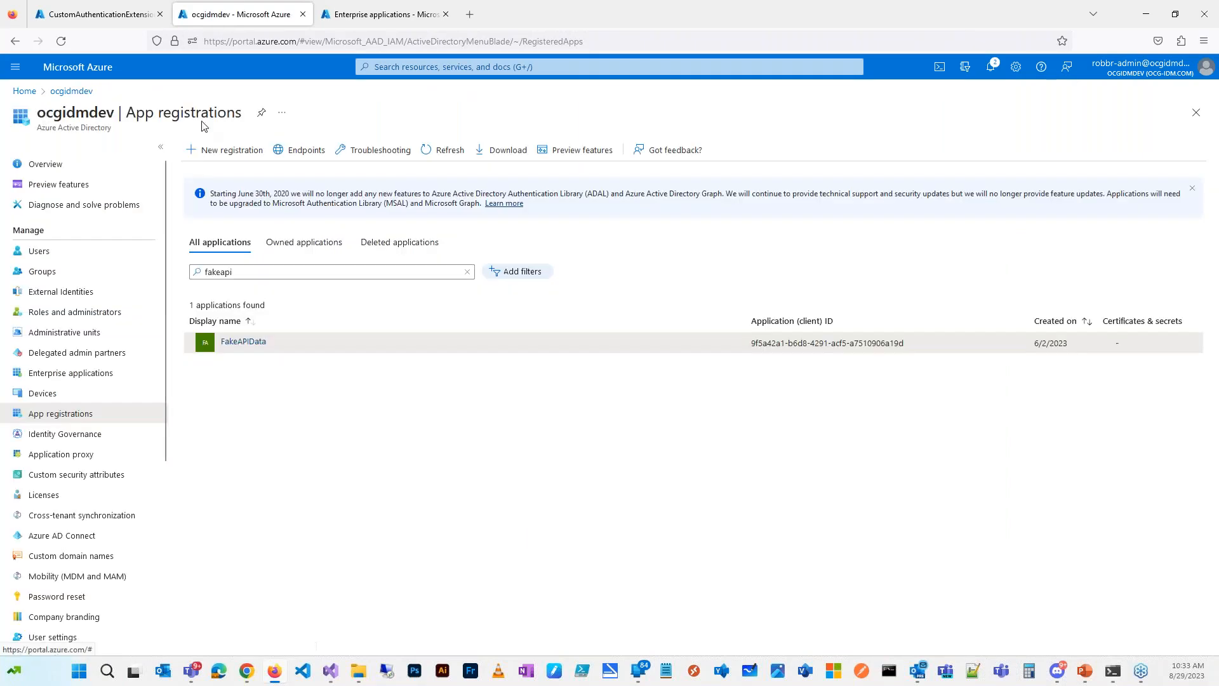
pyautogui.click(248, 267)
pyautogui.hotkey('ctrl', 'a')
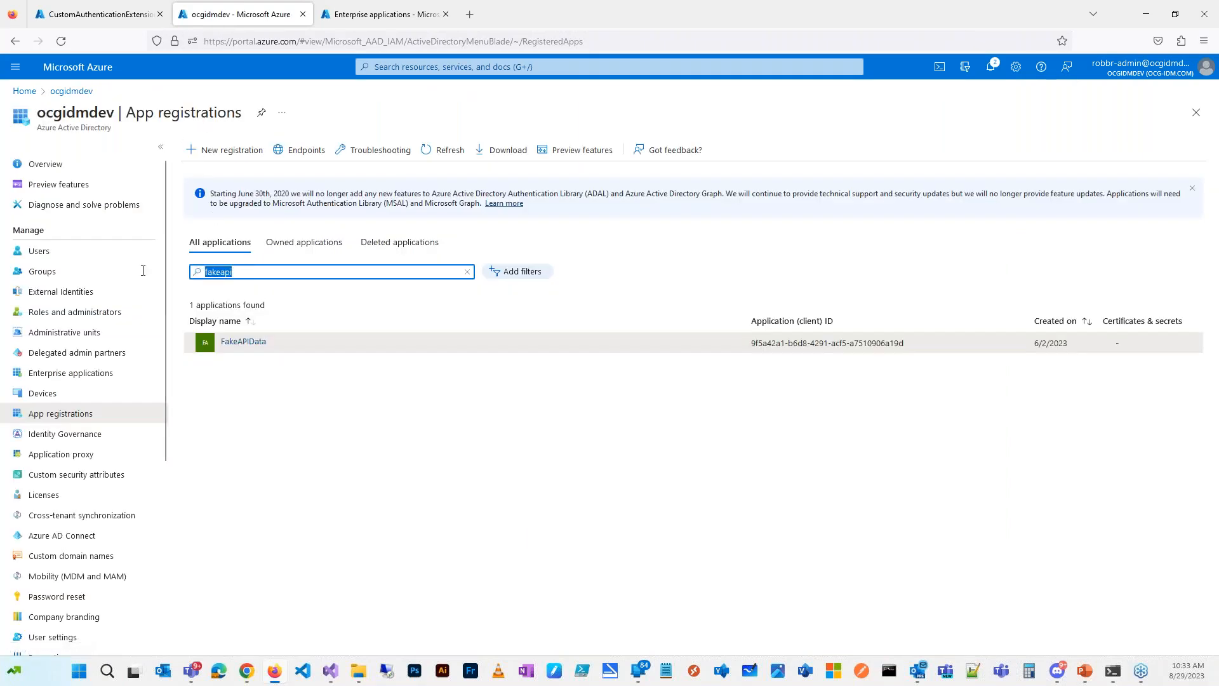
pyautogui.write('secur')
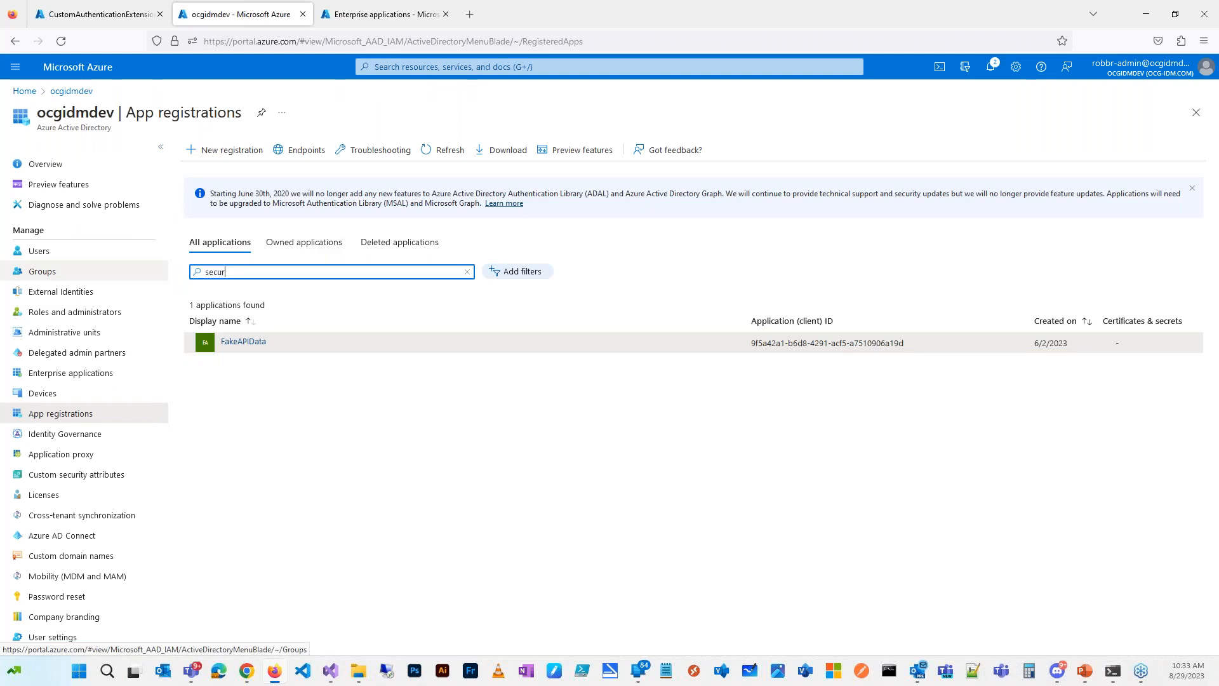
pyautogui.write('eapi')
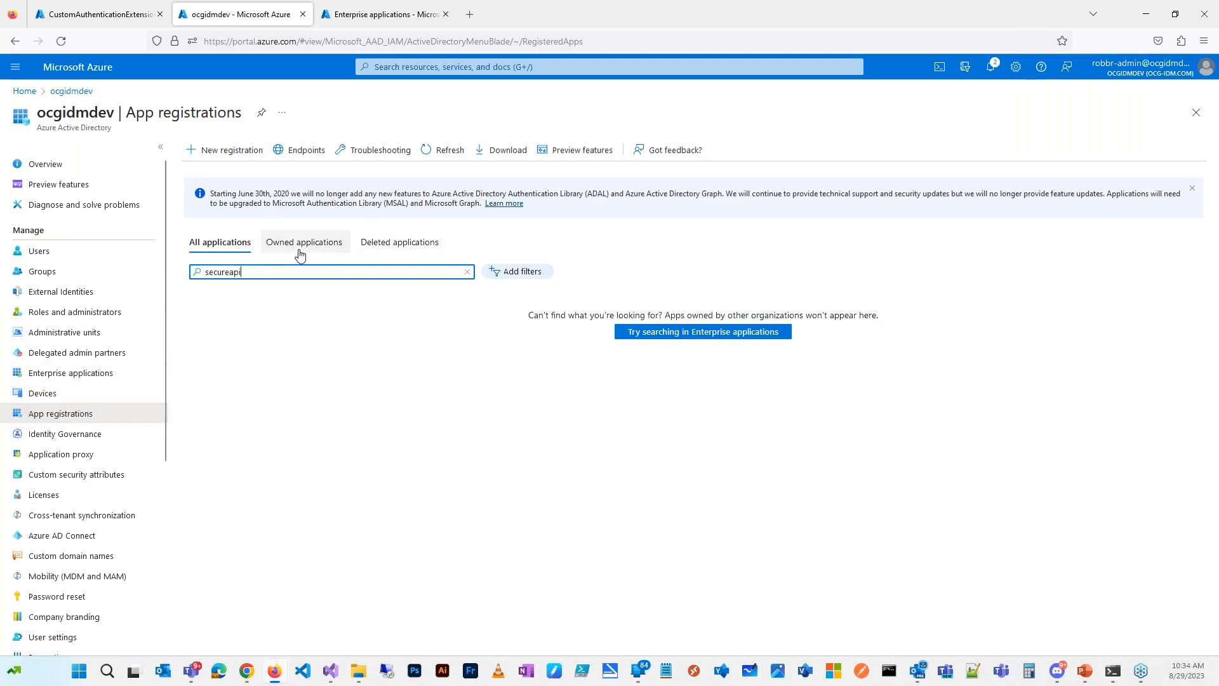
pyautogui.hotkey('ctrl', 'a')
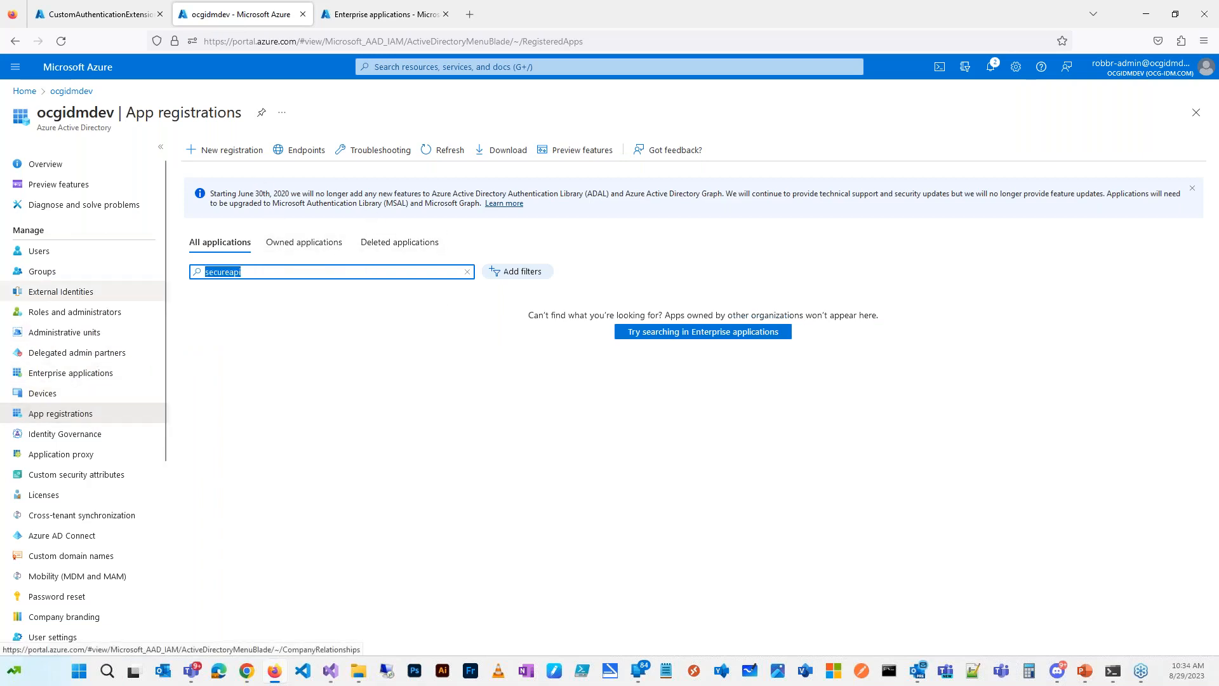
pyautogui.write('secu')
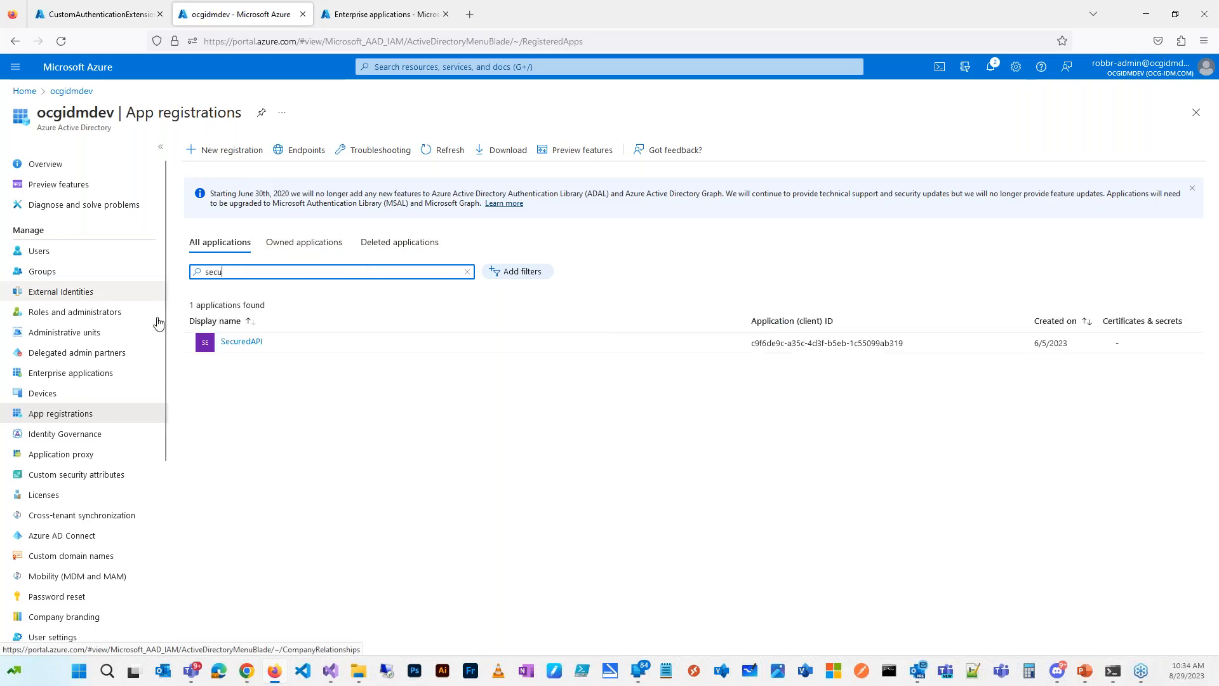
pyautogui.click(255, 347)
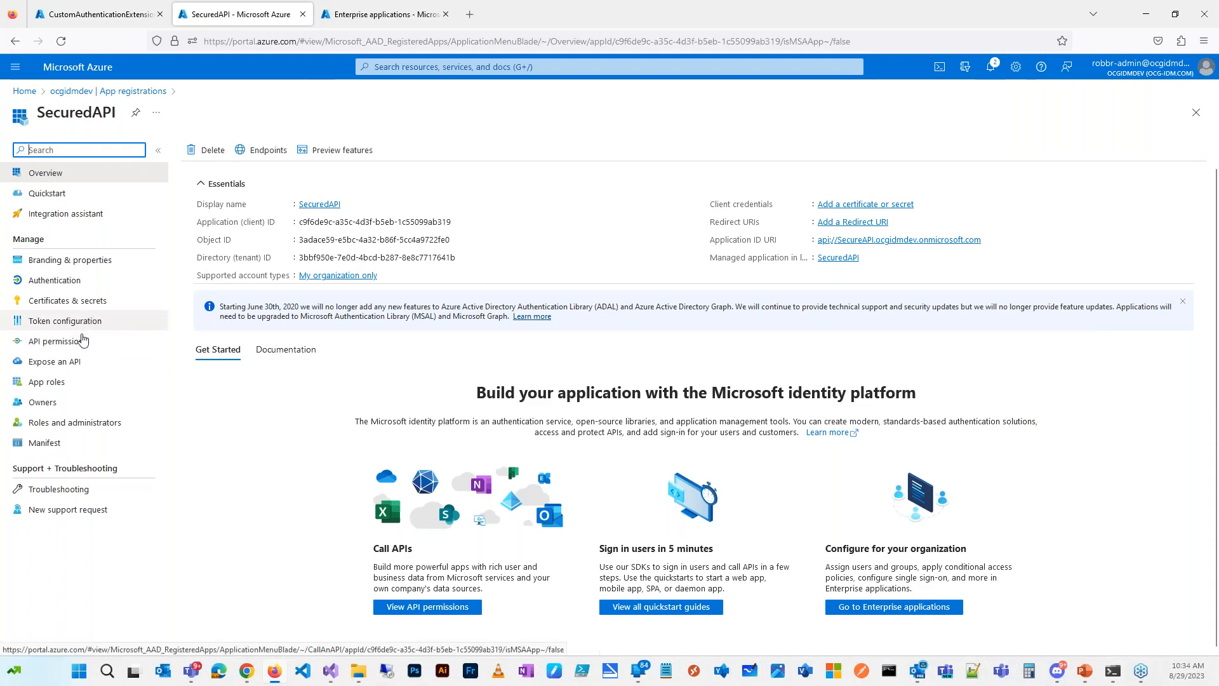
# Step: Review SecuredAPI's API permissions and its exposed Read and Write scopes, then return to App registrations
pyautogui.click(82, 341)
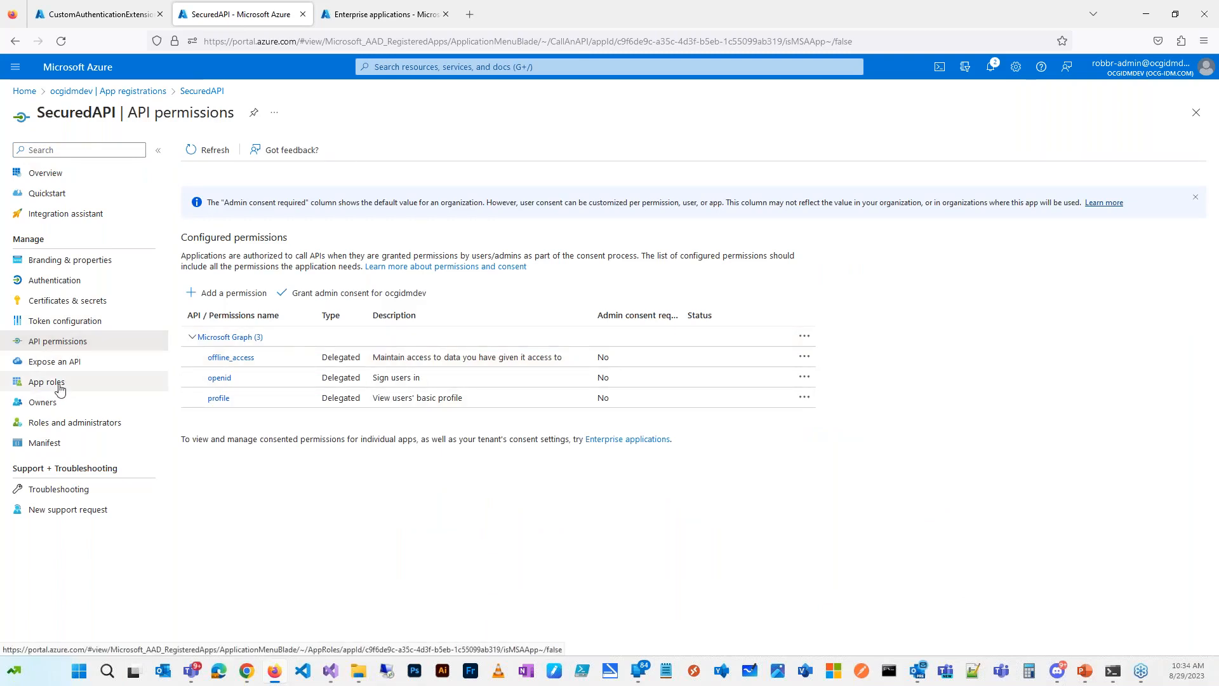
pyautogui.click(66, 363)
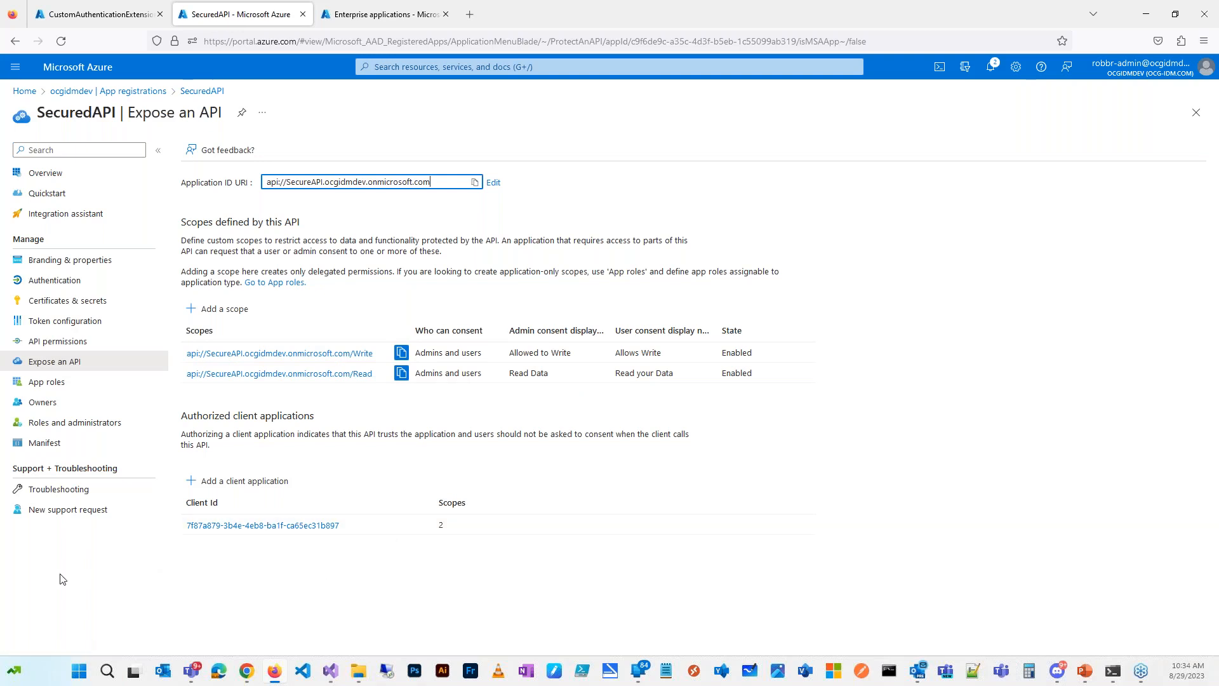
pyautogui.click(131, 92)
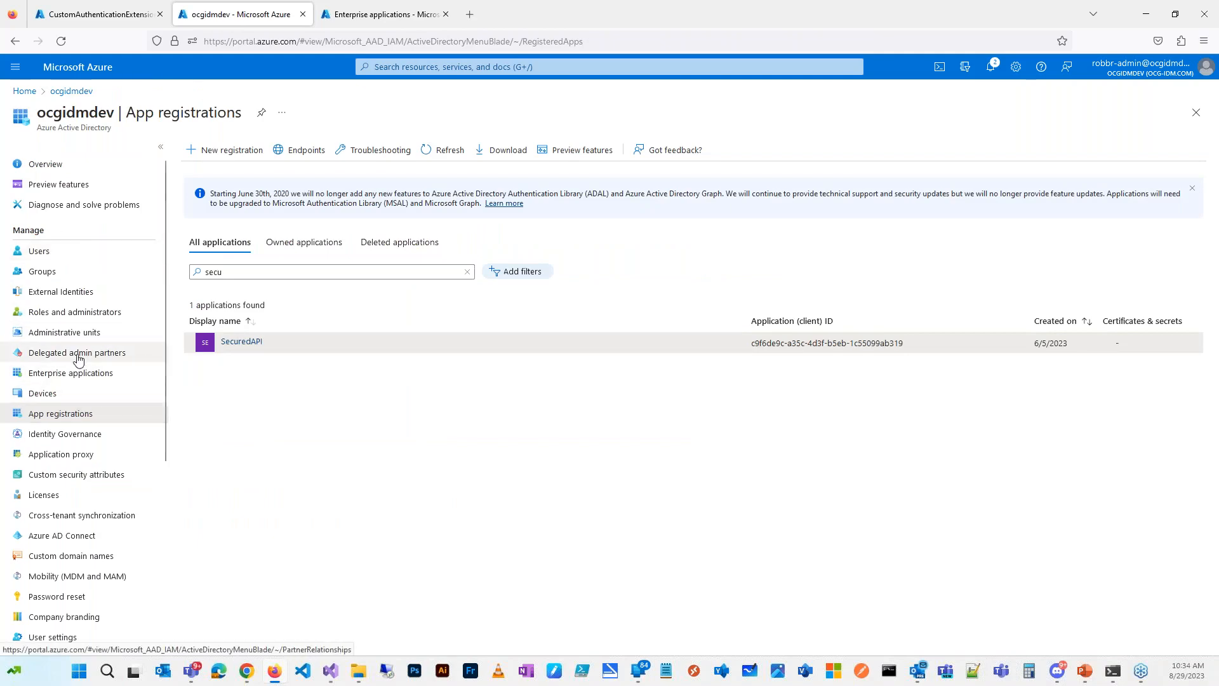
# Step: Filter the Enterprise applications list to show All Applications
pyautogui.click(77, 377)
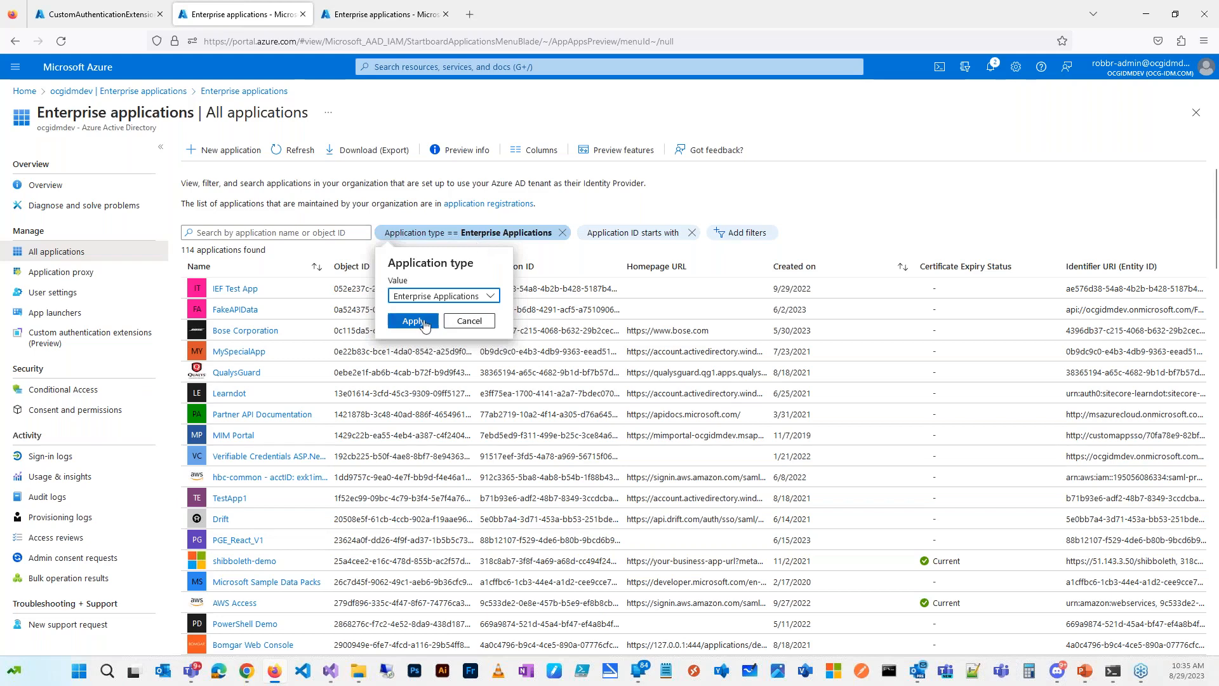
pyautogui.click(496, 297)
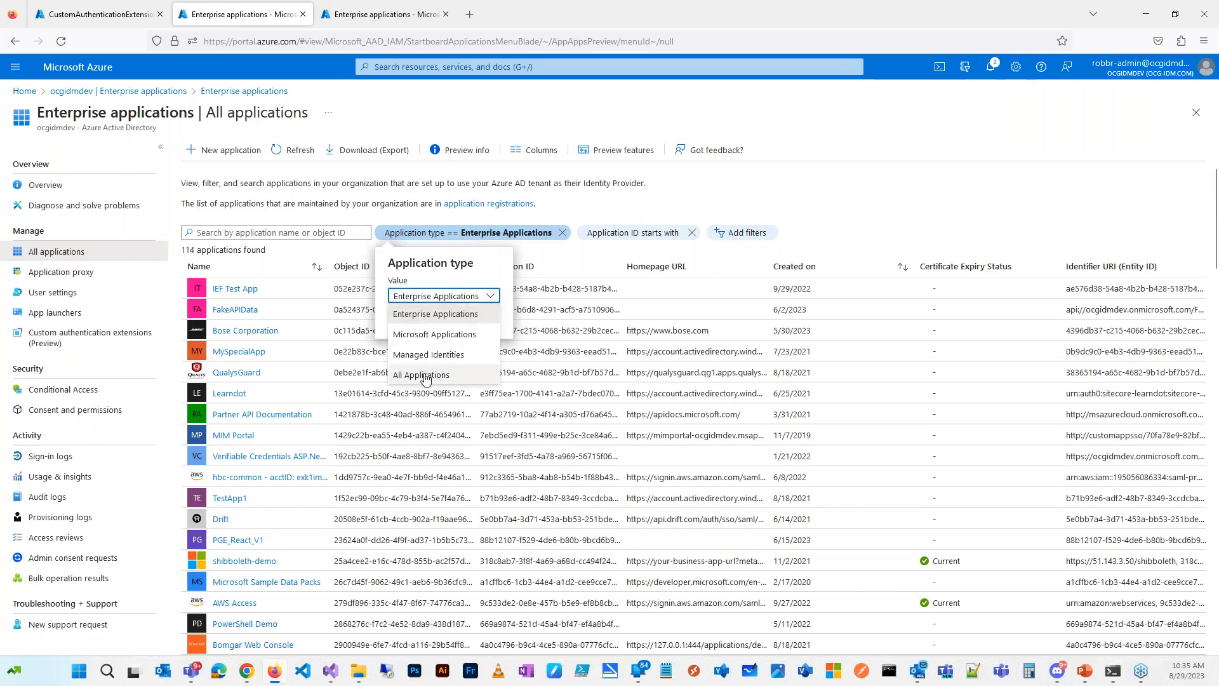
pyautogui.click(423, 372)
pyautogui.click(406, 321)
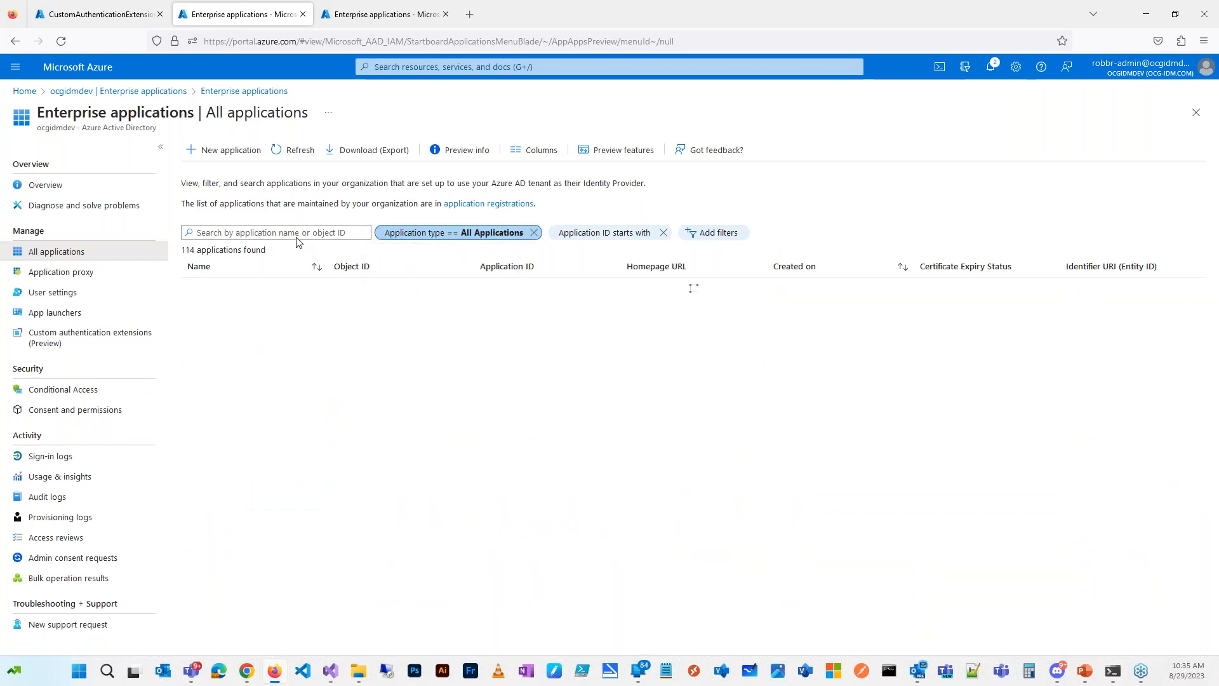
# Step: Search the list for 'secu' and open the matching SecuredAPI application
pyautogui.write('en')
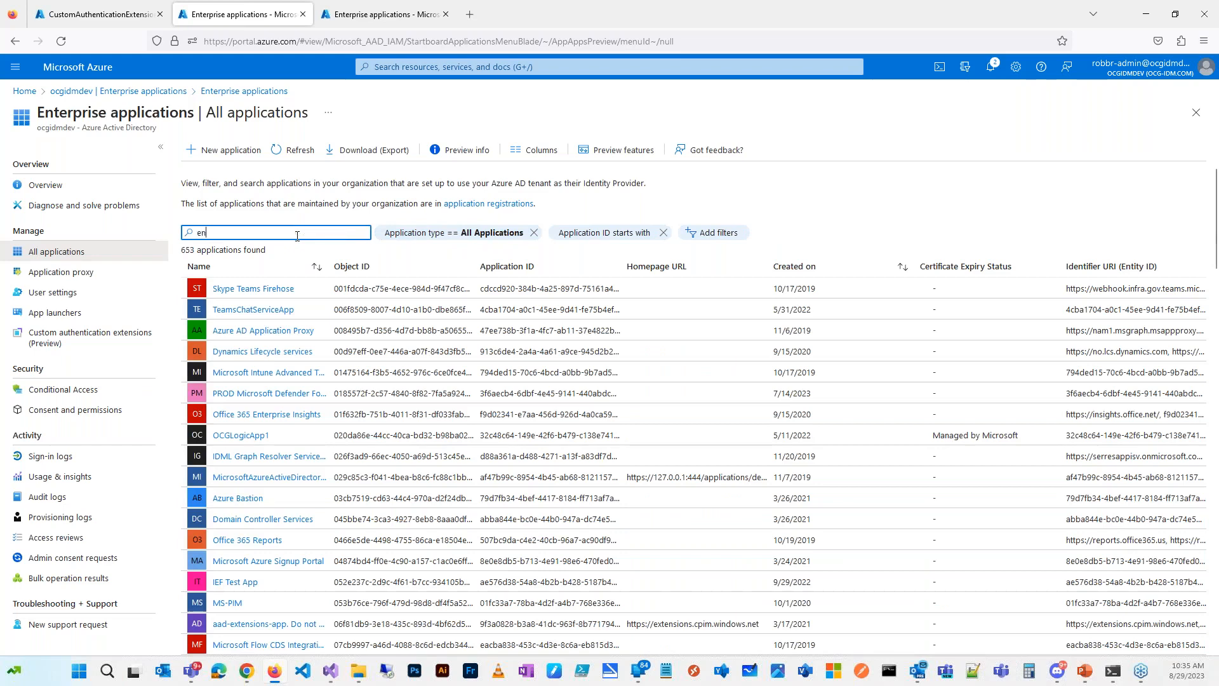
pyautogui.press('BackSpace')
pyautogui.press('BackSpace')
pyautogui.press('BackSpace')
pyautogui.press('BackSpace')
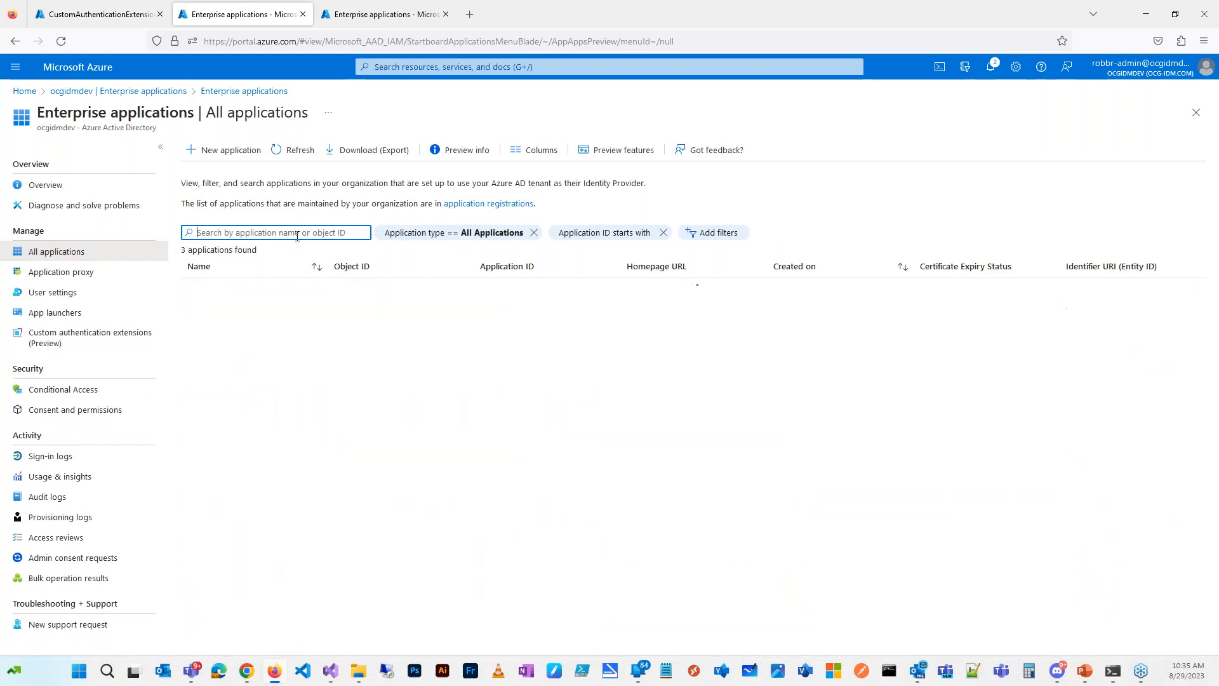
pyautogui.write('secured')
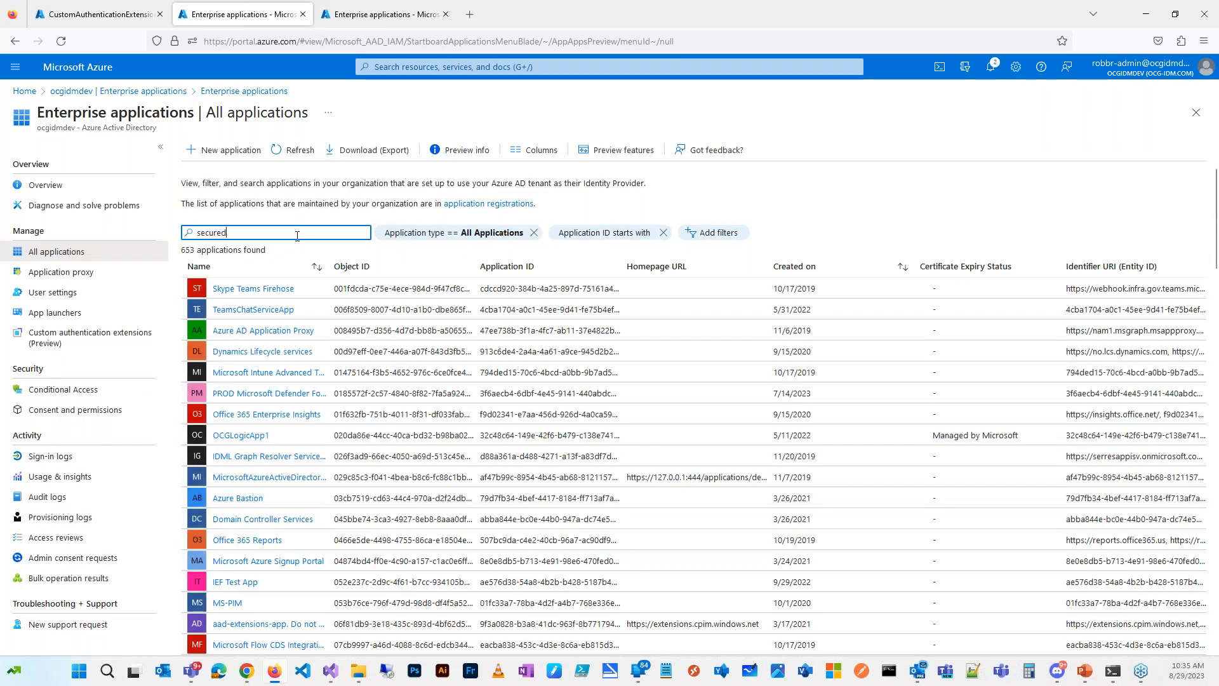
pyautogui.click(250, 291)
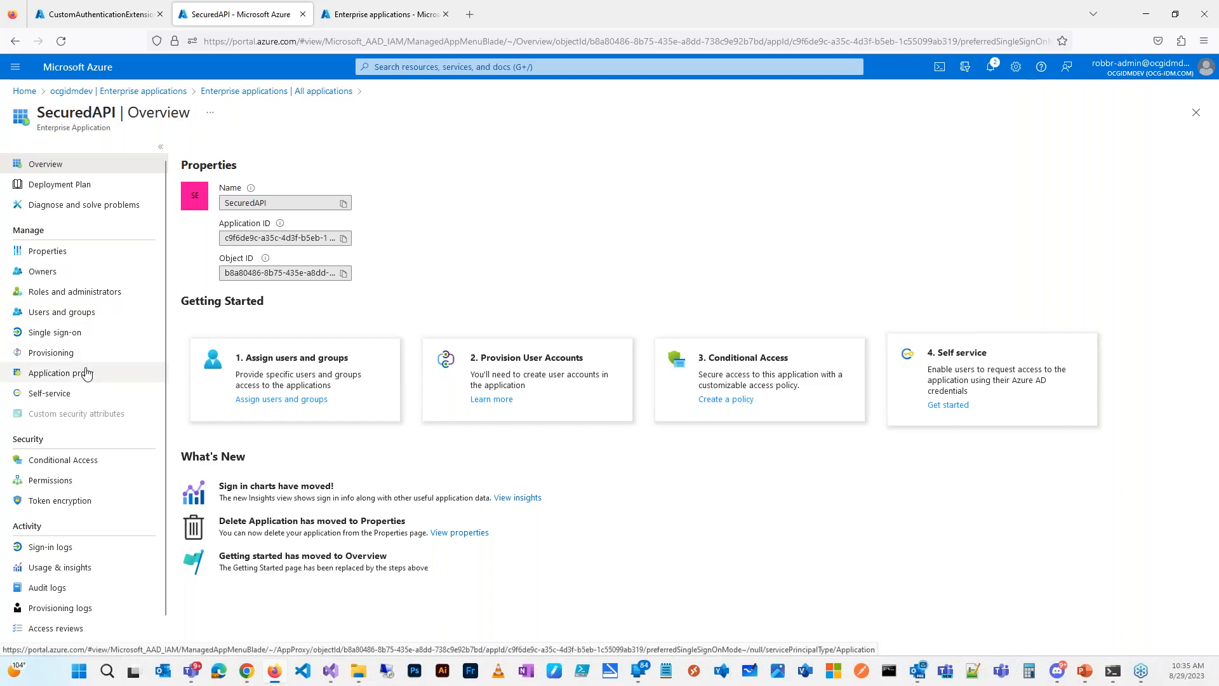
# Step: From Single sign-on, open SecuredAPI's app registration to check its Readers and Writers app roles, then return
pyautogui.click(67, 336)
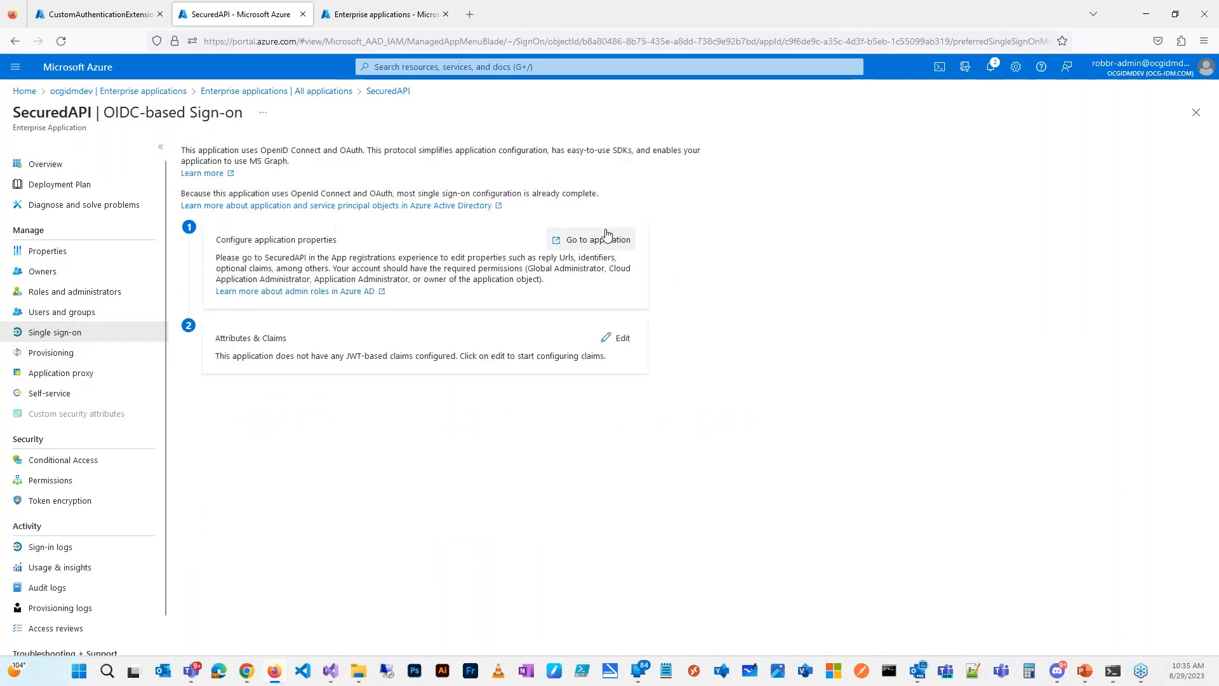
pyautogui.click(604, 241)
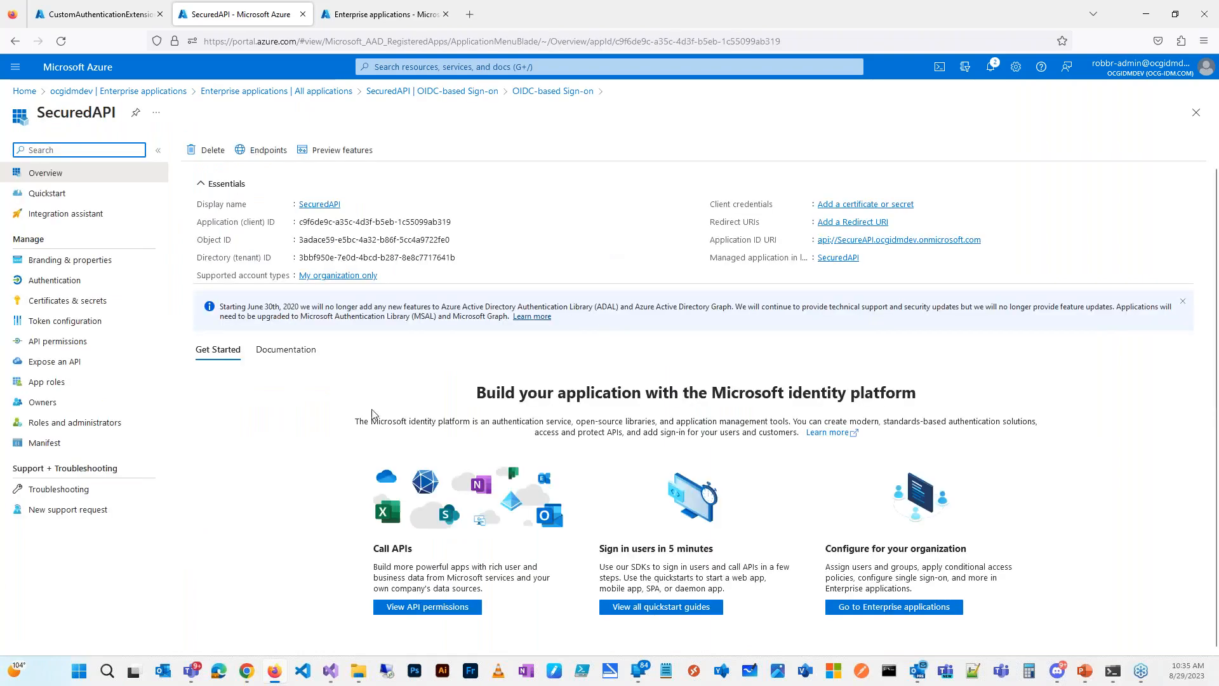
pyautogui.click(79, 422)
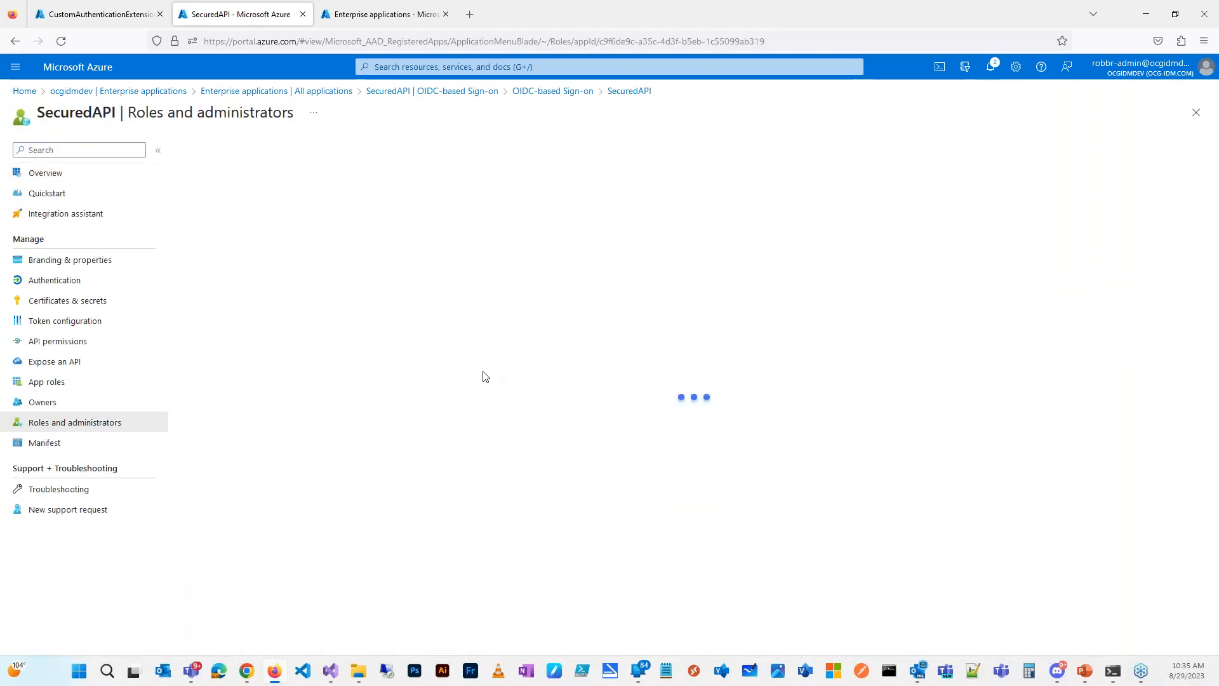
pyautogui.click(52, 382)
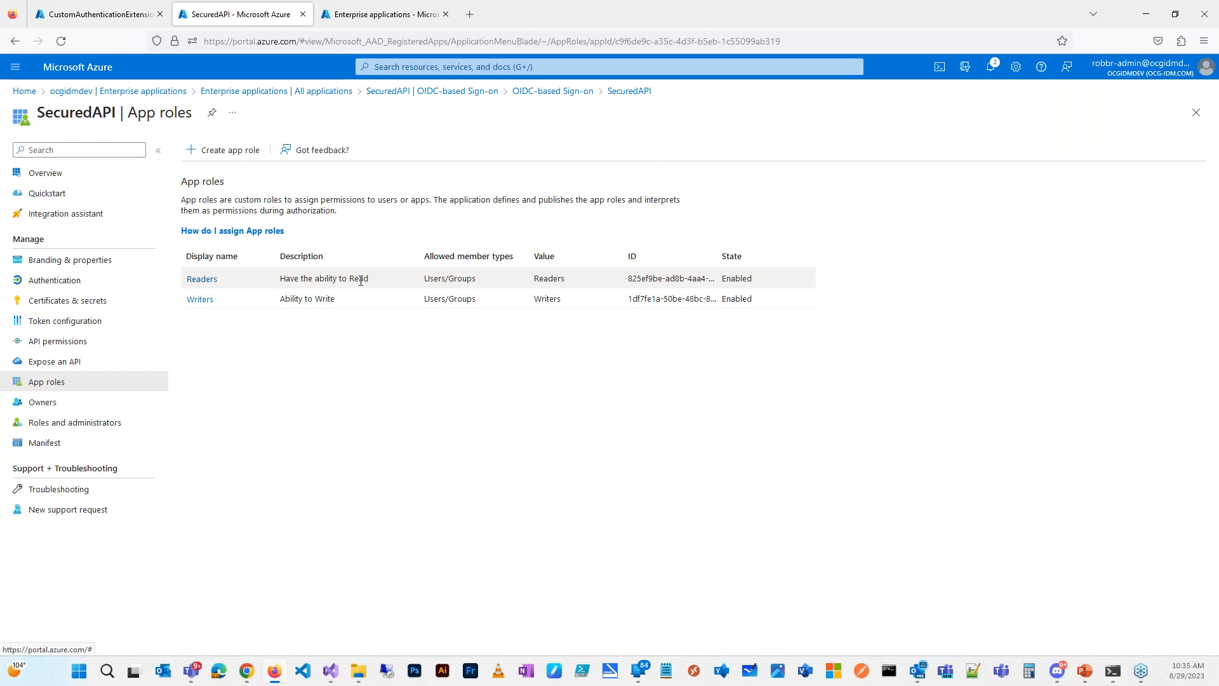
pyautogui.click(276, 91)
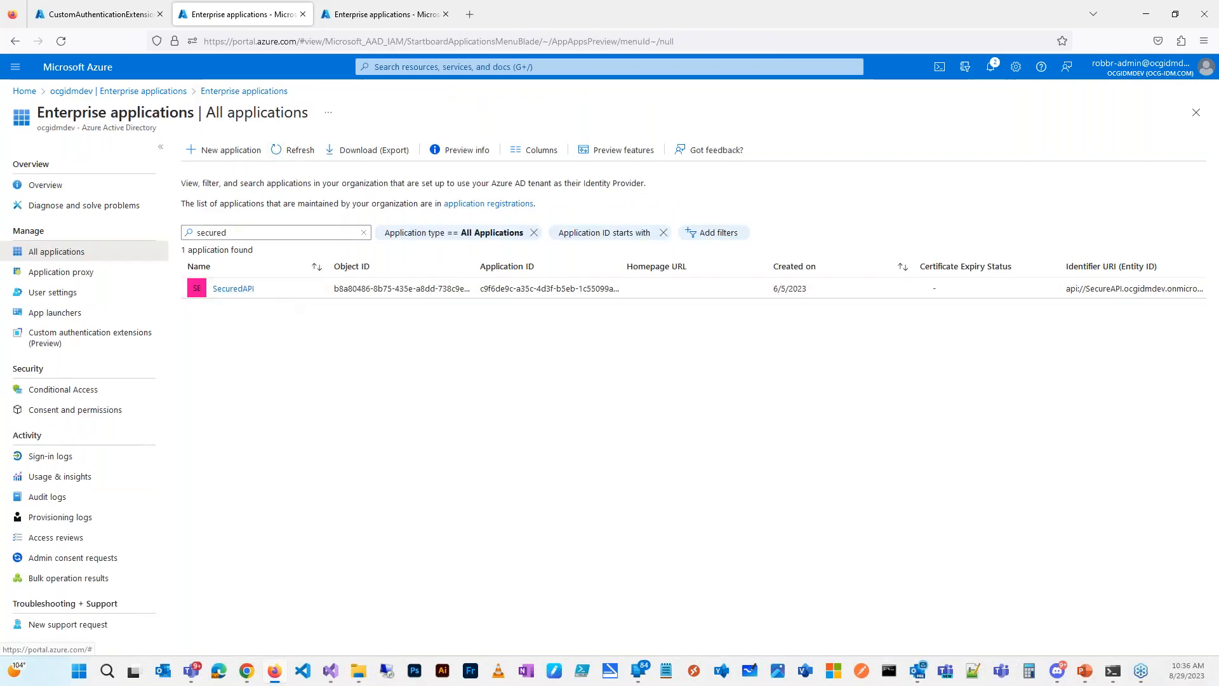
# Step: Open the SecuredAPI enterprise app's Properties and its Users and groups assignments
pyautogui.click(228, 289)
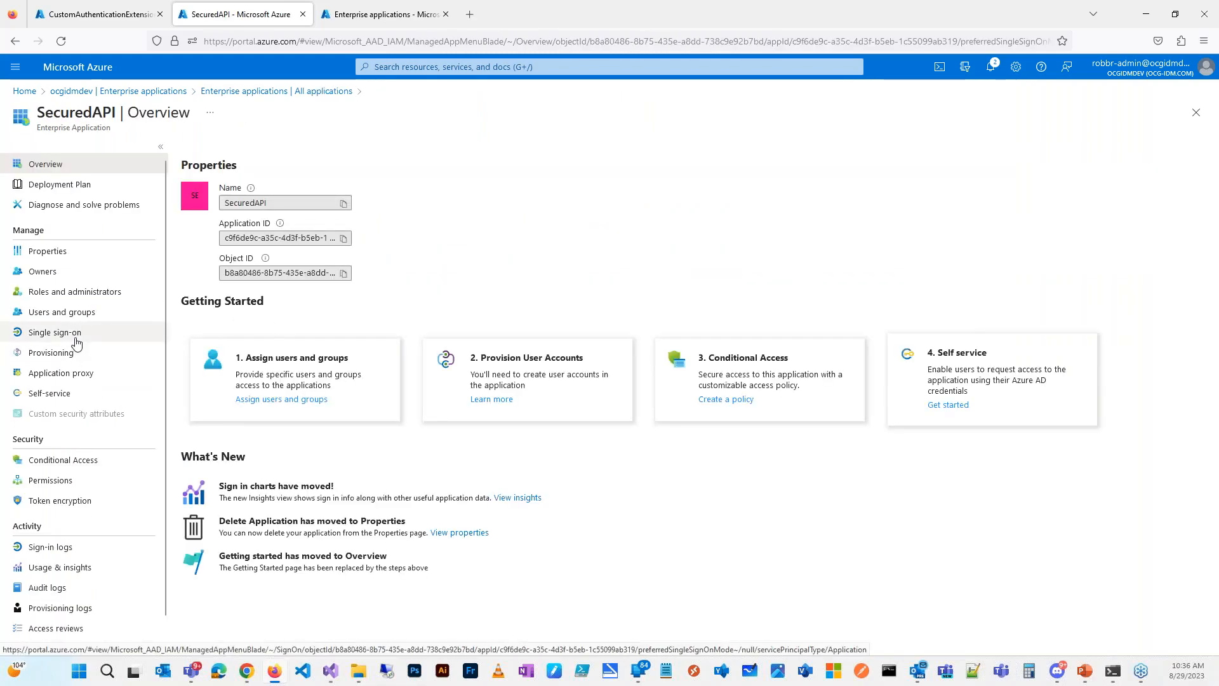
pyautogui.click(69, 258)
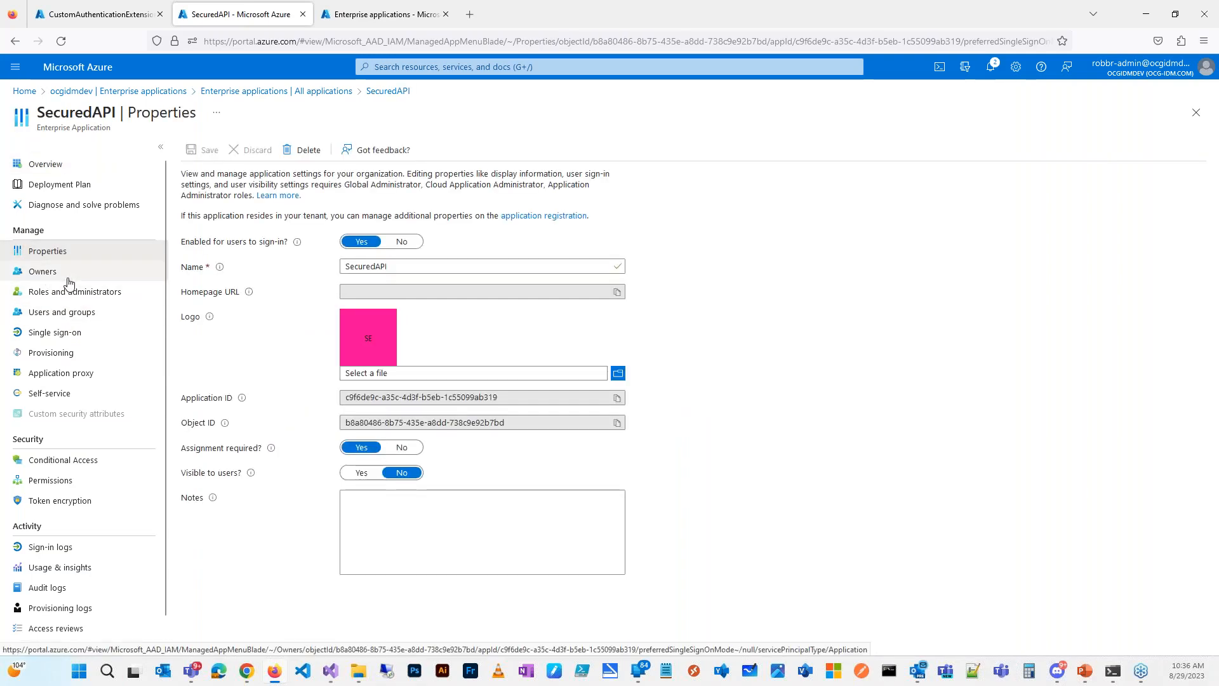
pyautogui.click(77, 315)
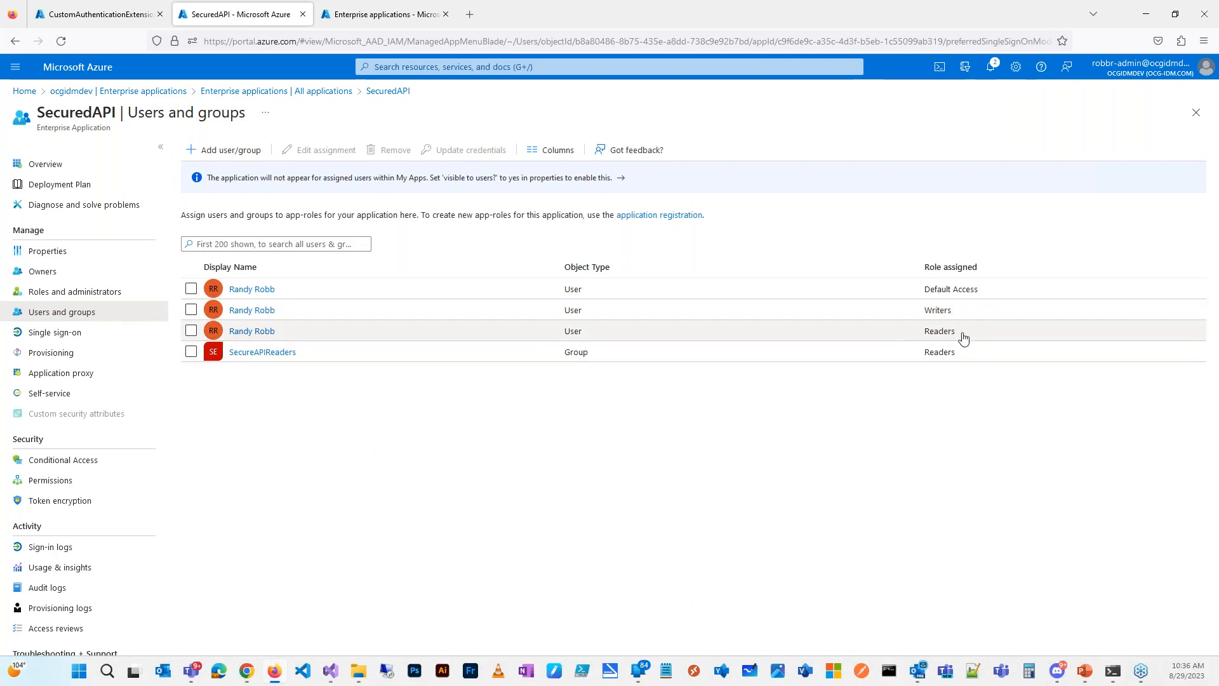
# Step: Check that the SecureAPIReaders group has one user member, then switch to the Custom Claims Demo window
pyautogui.click(268, 360)
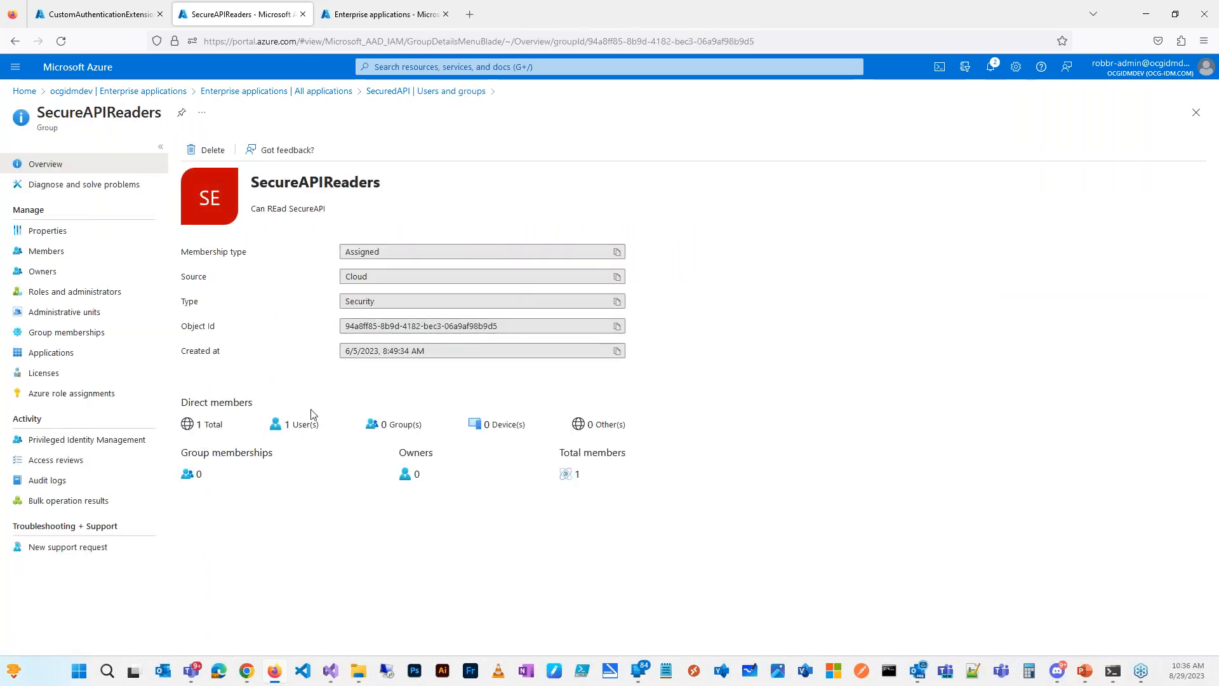
pyautogui.click(22, 248)
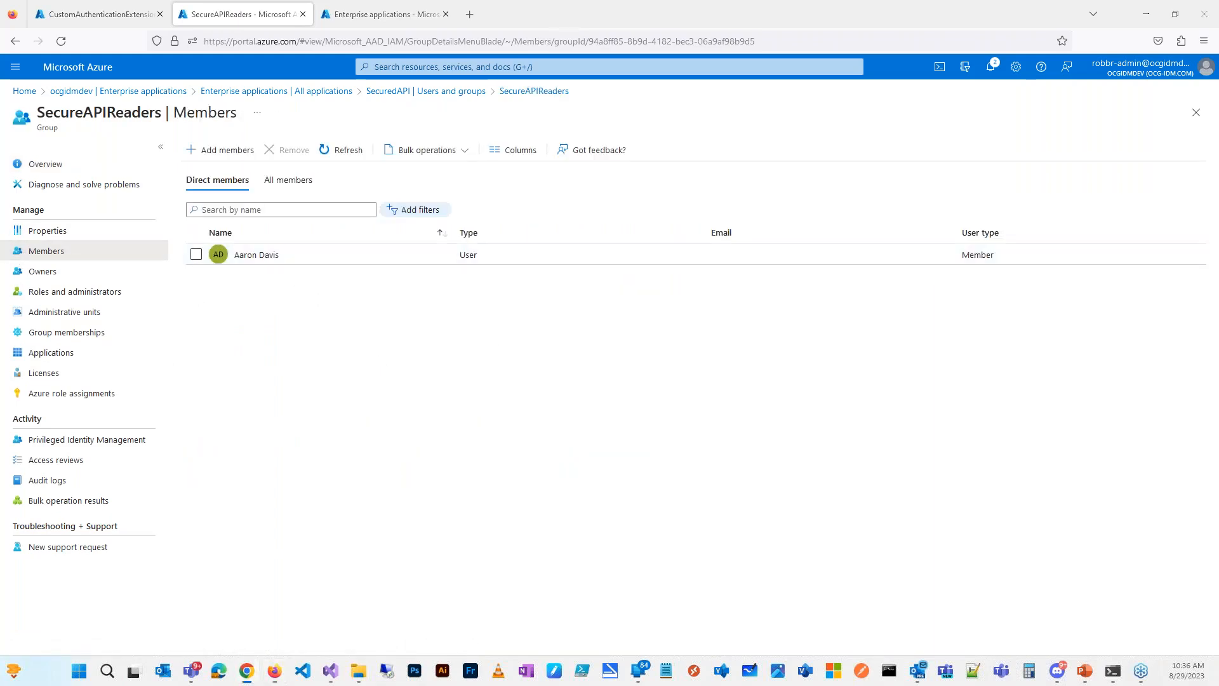
pyautogui.hotkey('alt', 'Tab')
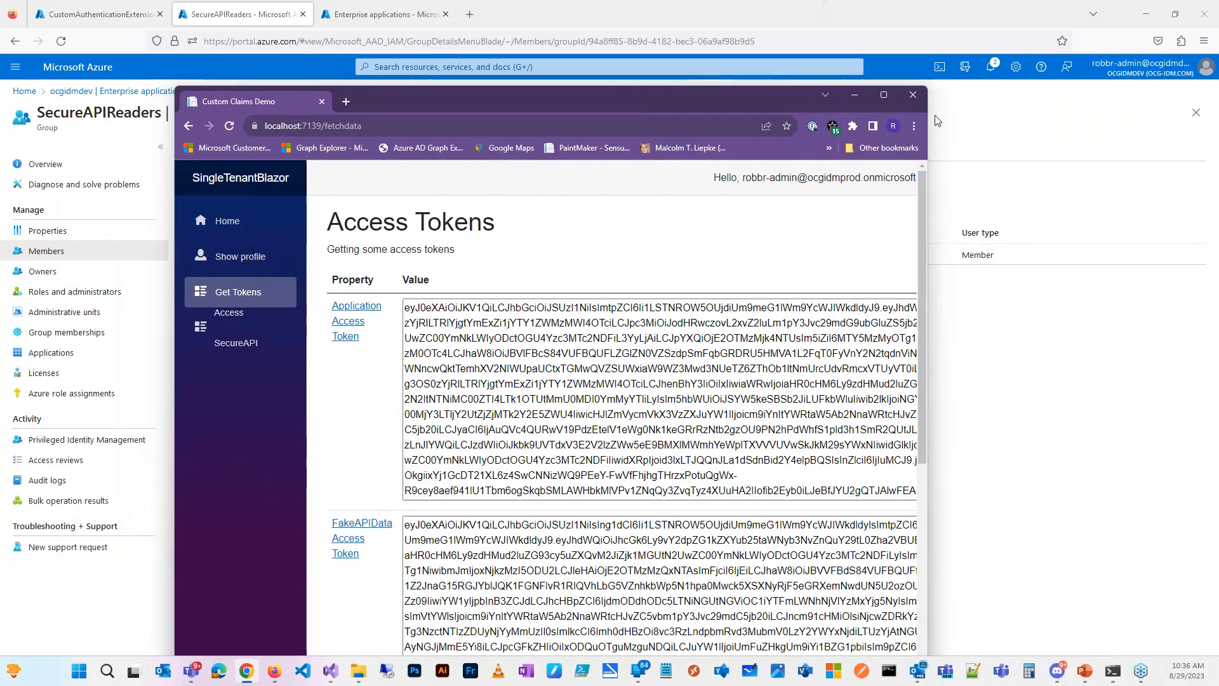
# Step: Maximize Custom Claims Demo, sign out the administrator account, and return to SingleTenantBlazor via back history
pyautogui.click(886, 95)
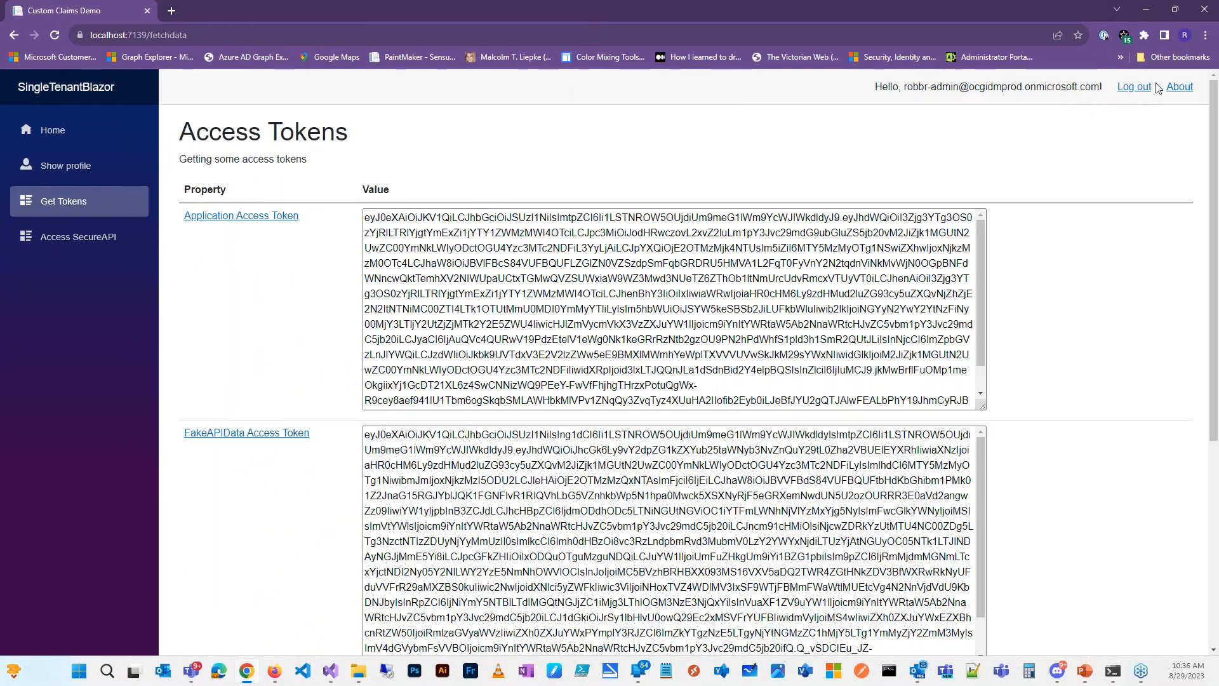
pyautogui.click(1134, 87)
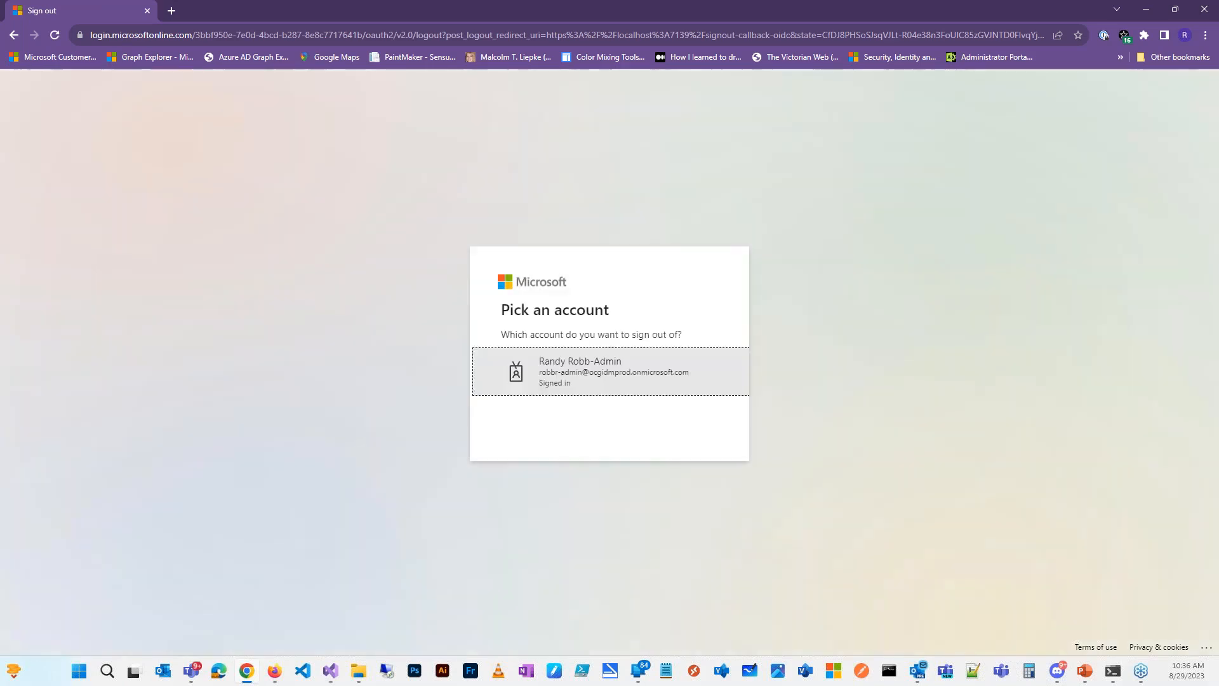
pyautogui.click(659, 381)
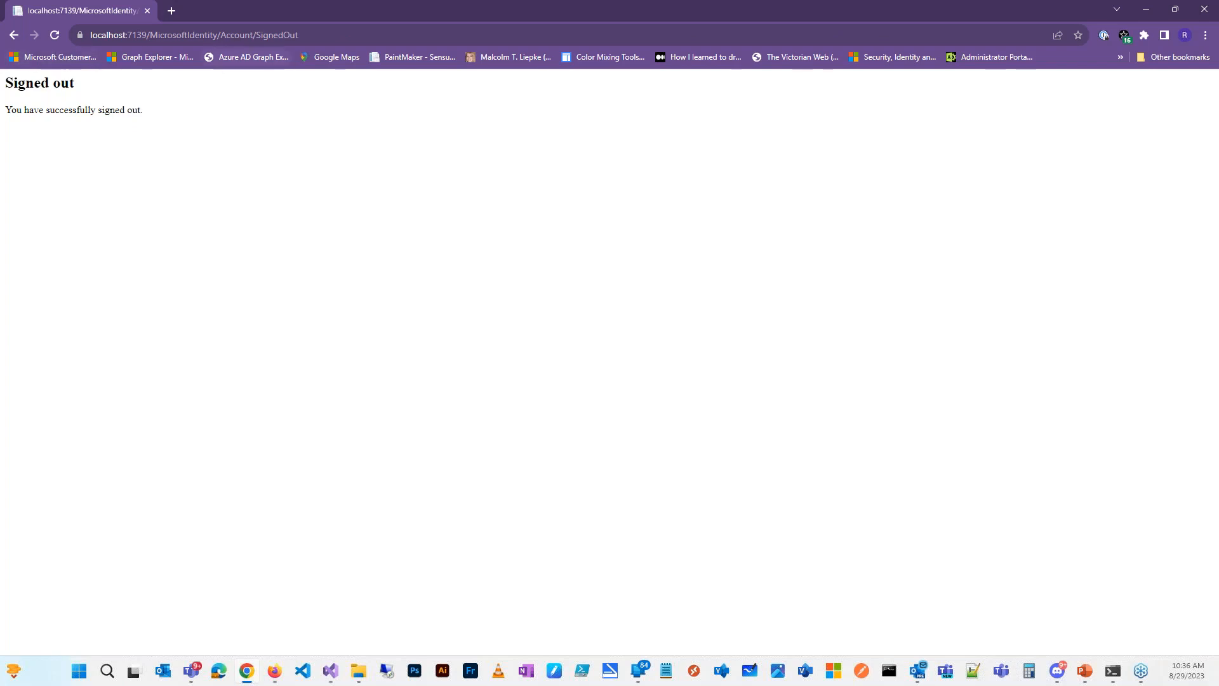
pyautogui.rightClick(18, 37)
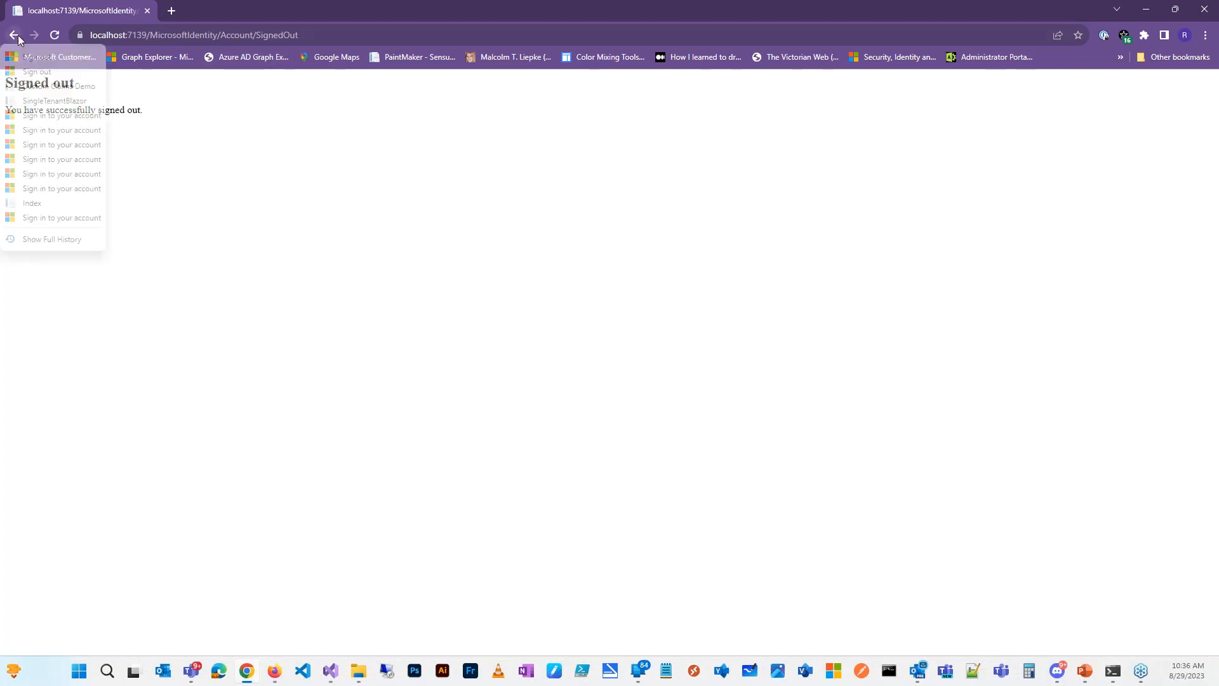
pyautogui.click(47, 101)
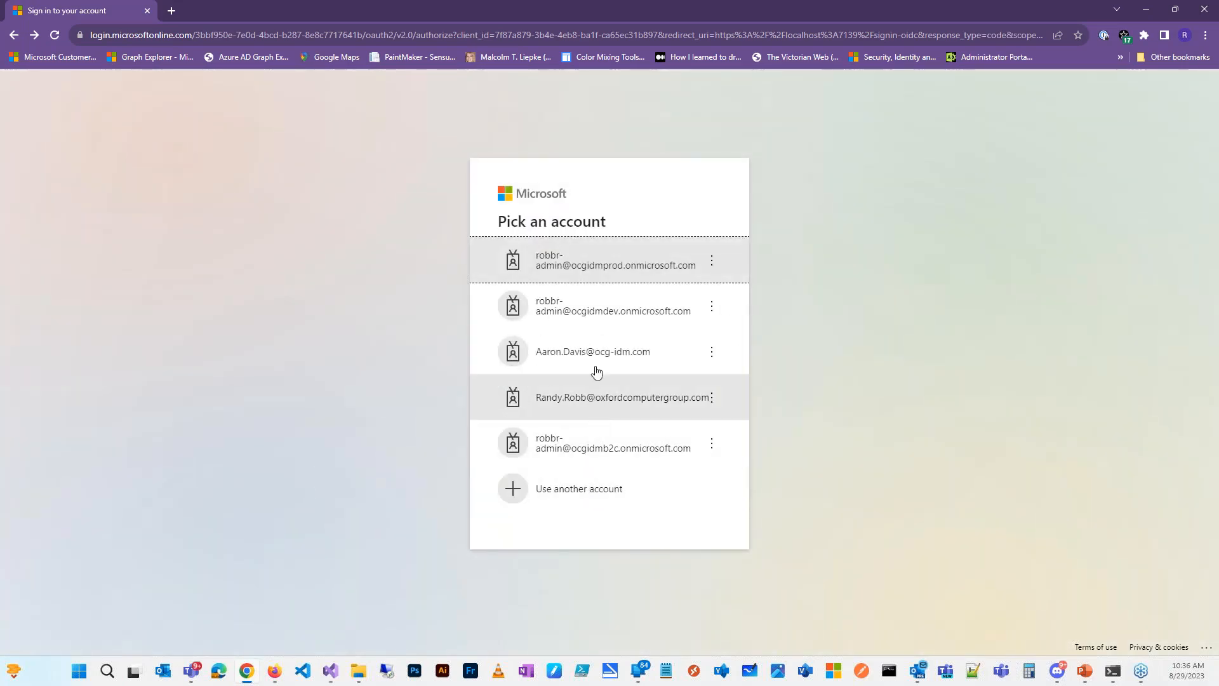
# Step: Sign in with another account, correcting the username typo and entering that user's password
pyautogui.click(598, 503)
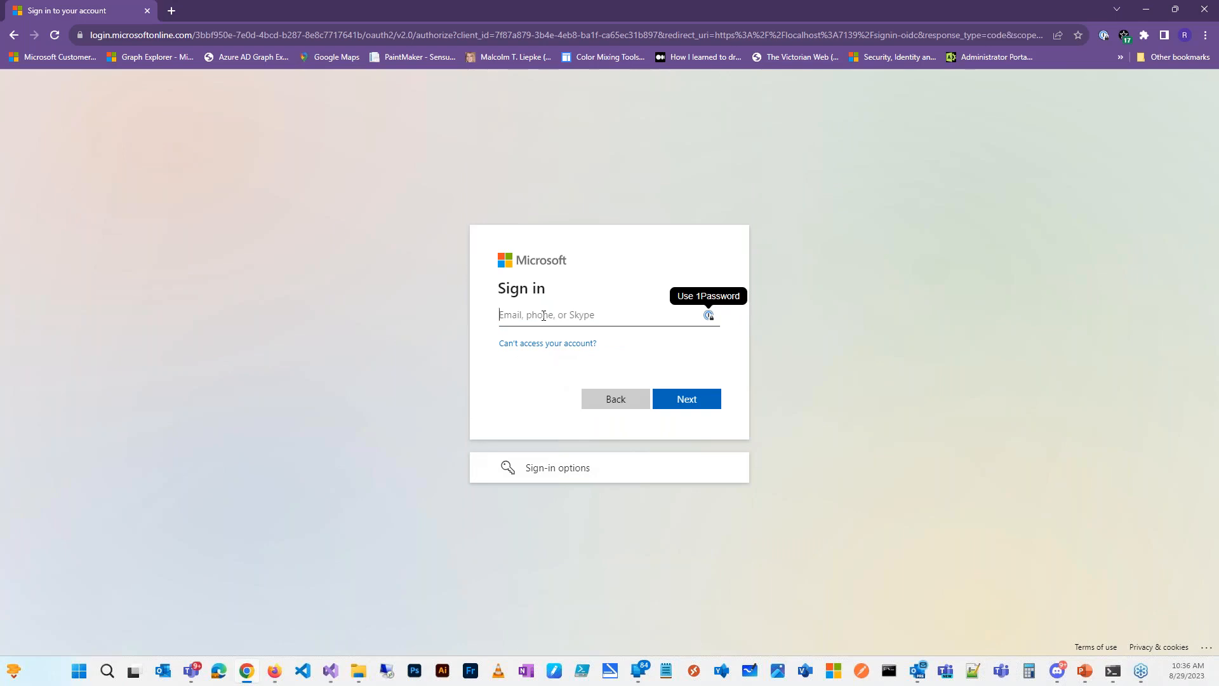
pyautogui.write('david')
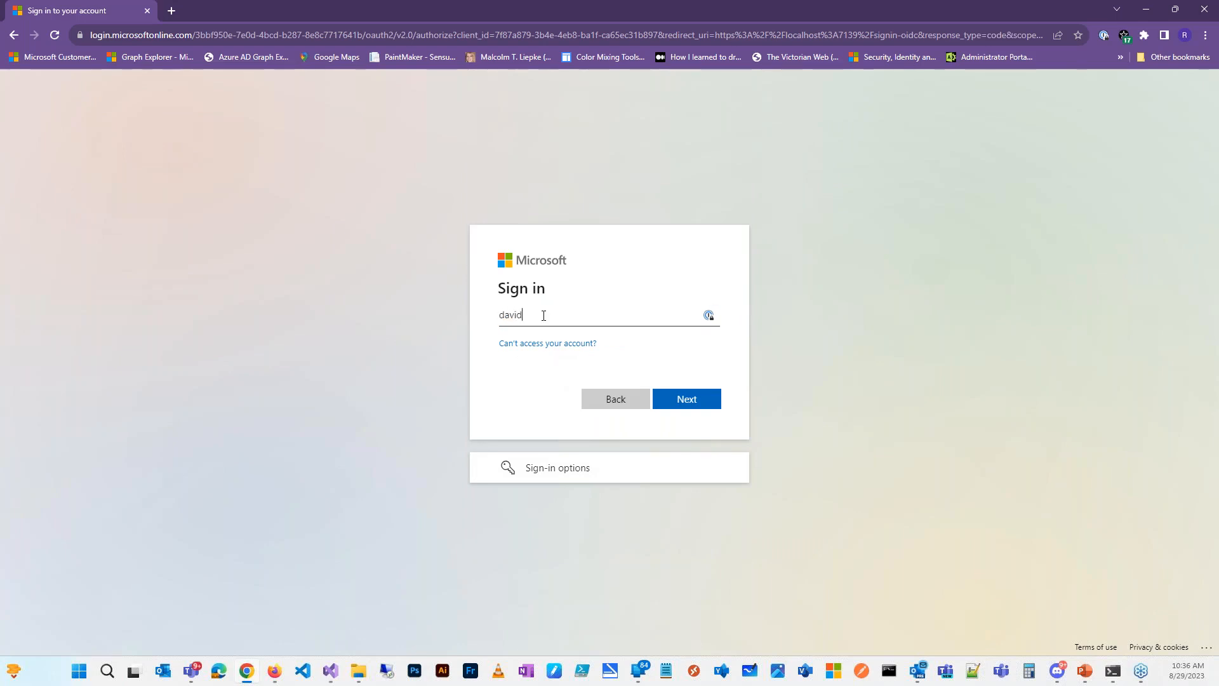
pyautogui.press('BackSpace')
pyautogui.press('BackSpace')
pyautogui.press('BackSpace')
pyautogui.press('BackSpace')
pyautogui.press('BackSpace')
pyautogui.write('d')
pyautogui.press('Return')
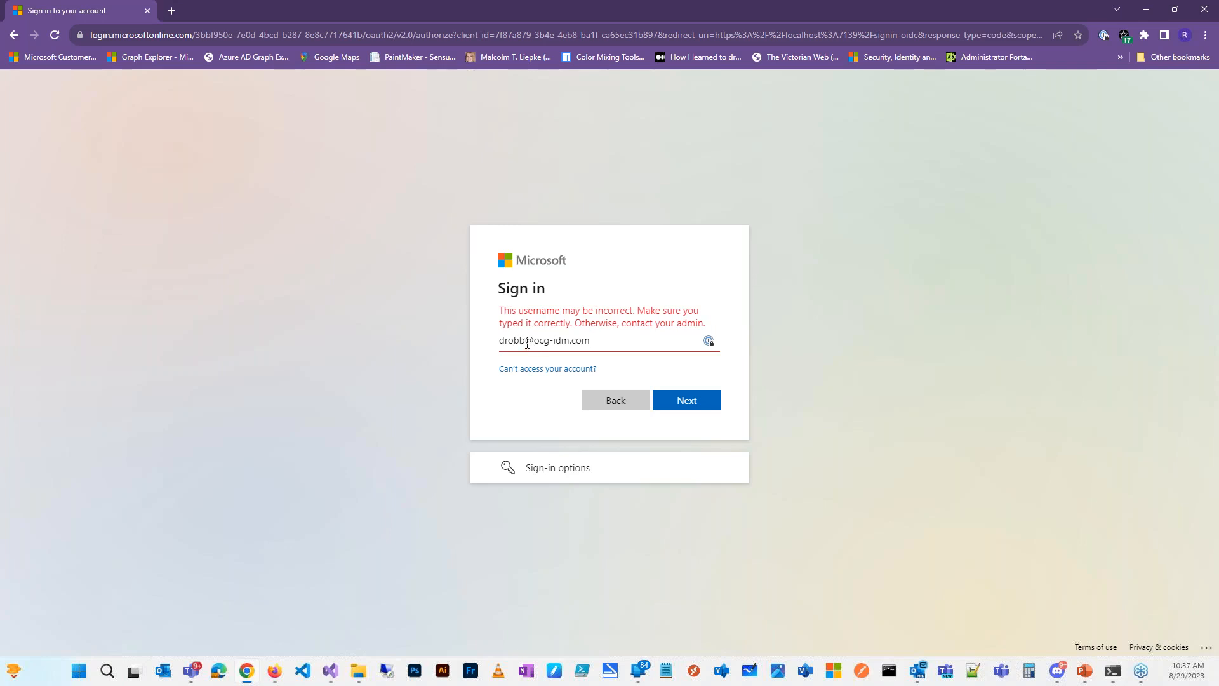
pyautogui.click(504, 339)
pyautogui.write('avid.')
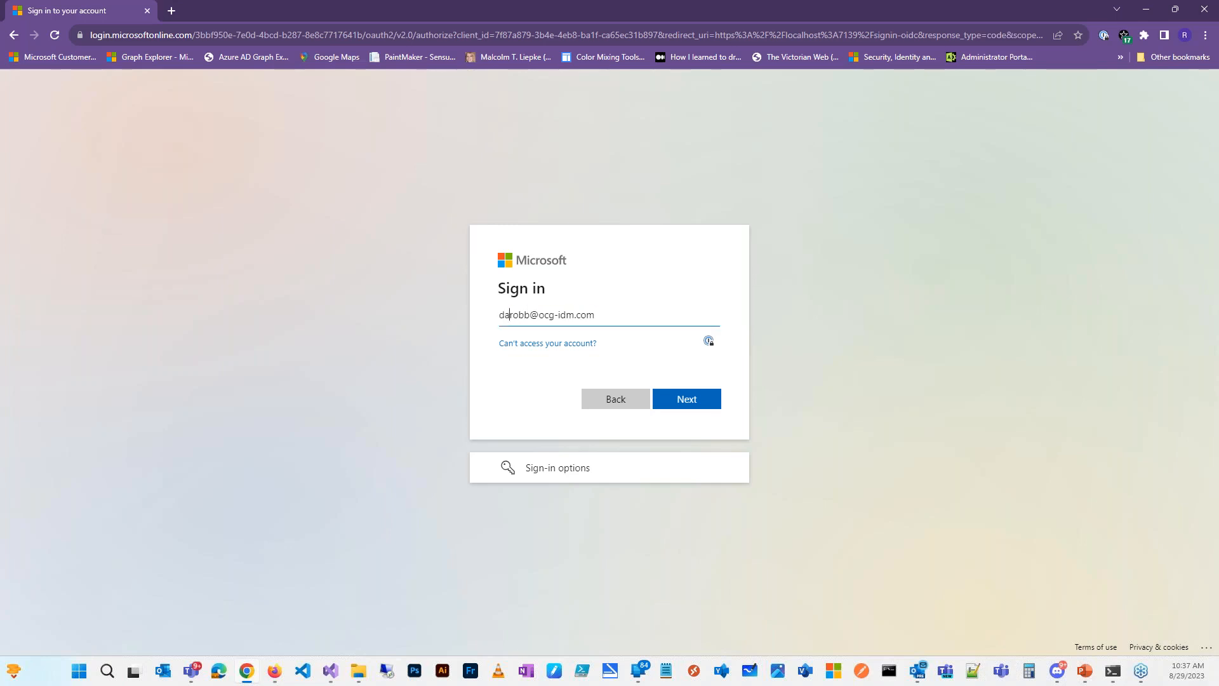
pyautogui.press('Return')
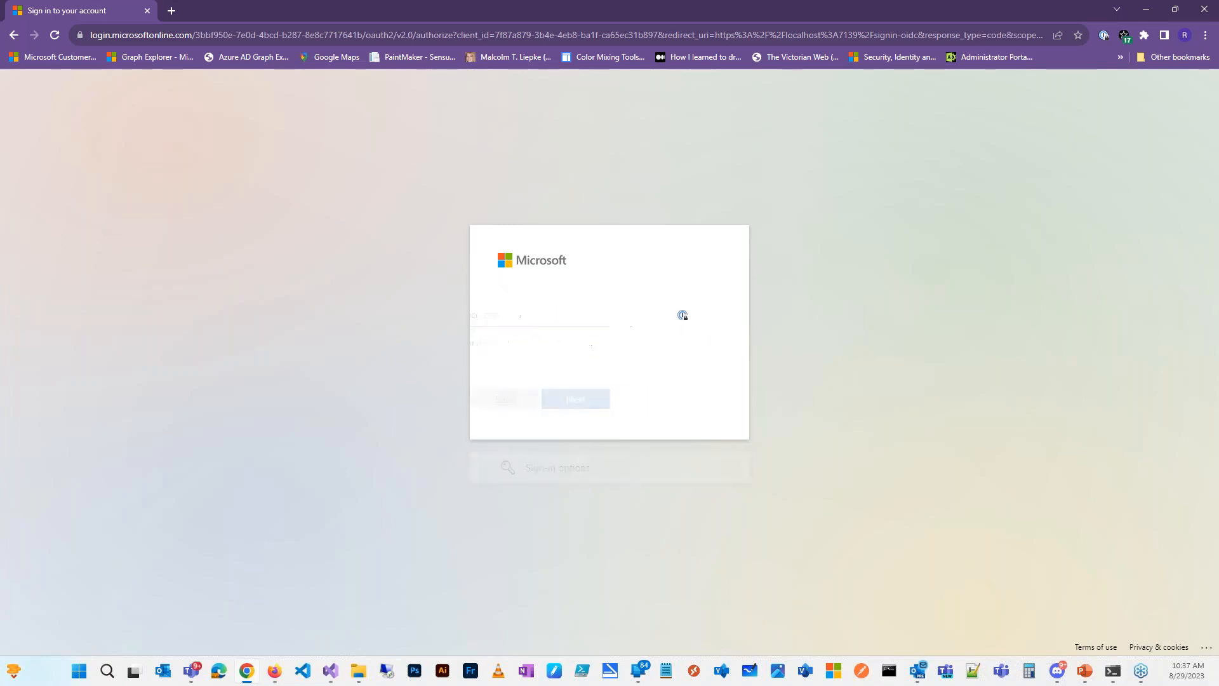
pyautogui.write('•')
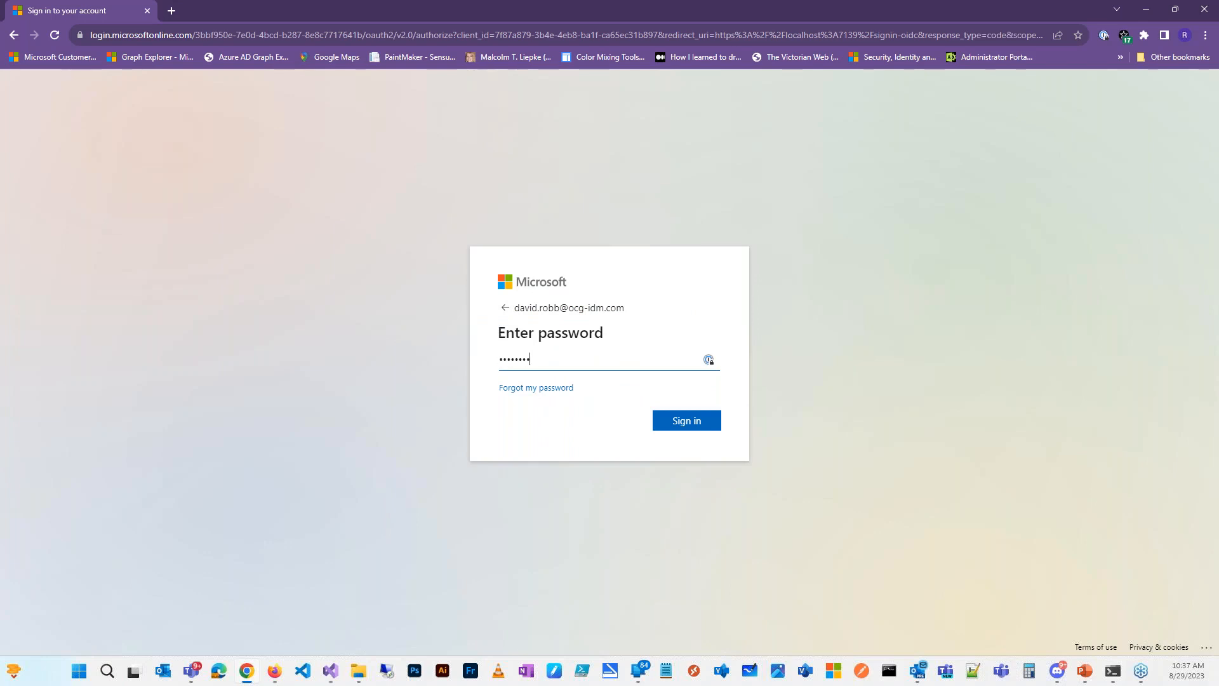
pyautogui.press('Return')
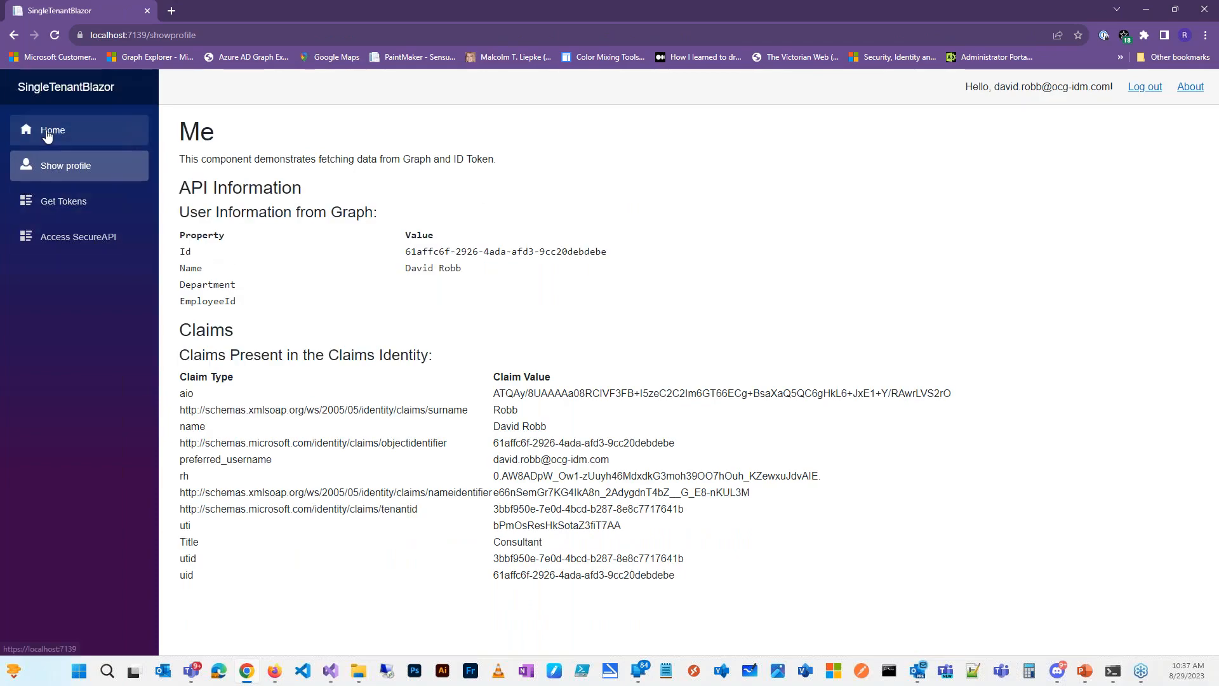
# Step: Confirm via Get Tokens that Access SecureAPI shows 'No Access Token' for the consultant user, then log out
pyautogui.click(47, 133)
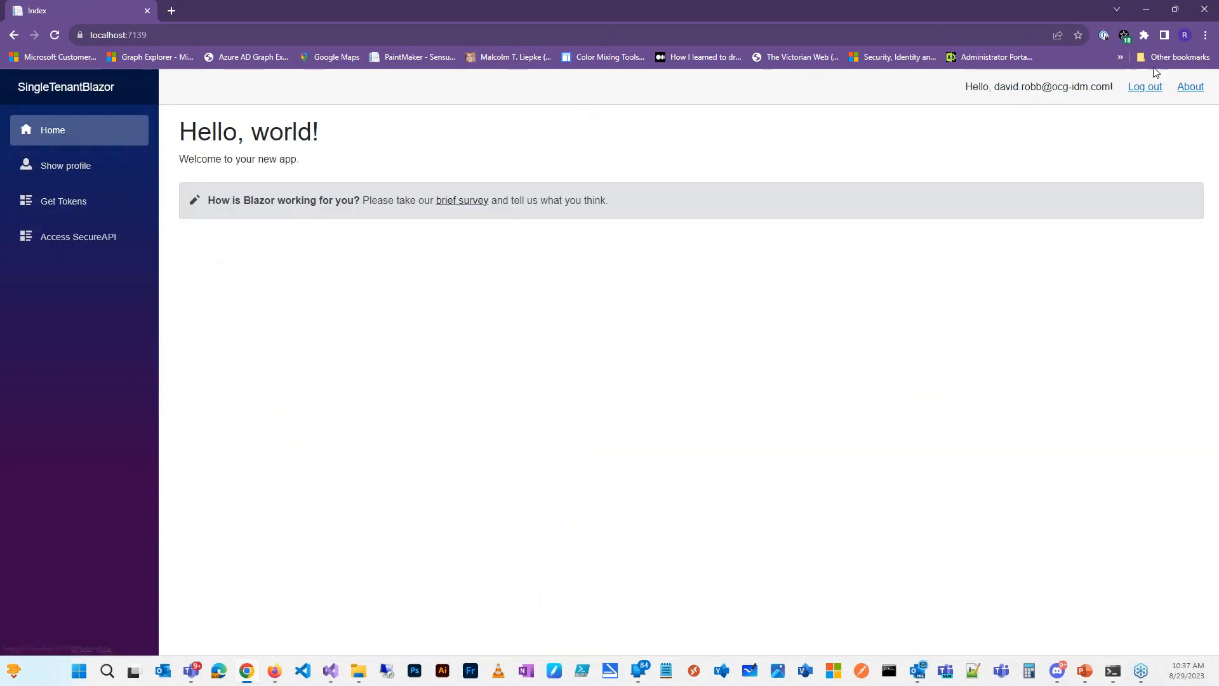
pyautogui.click(51, 166)
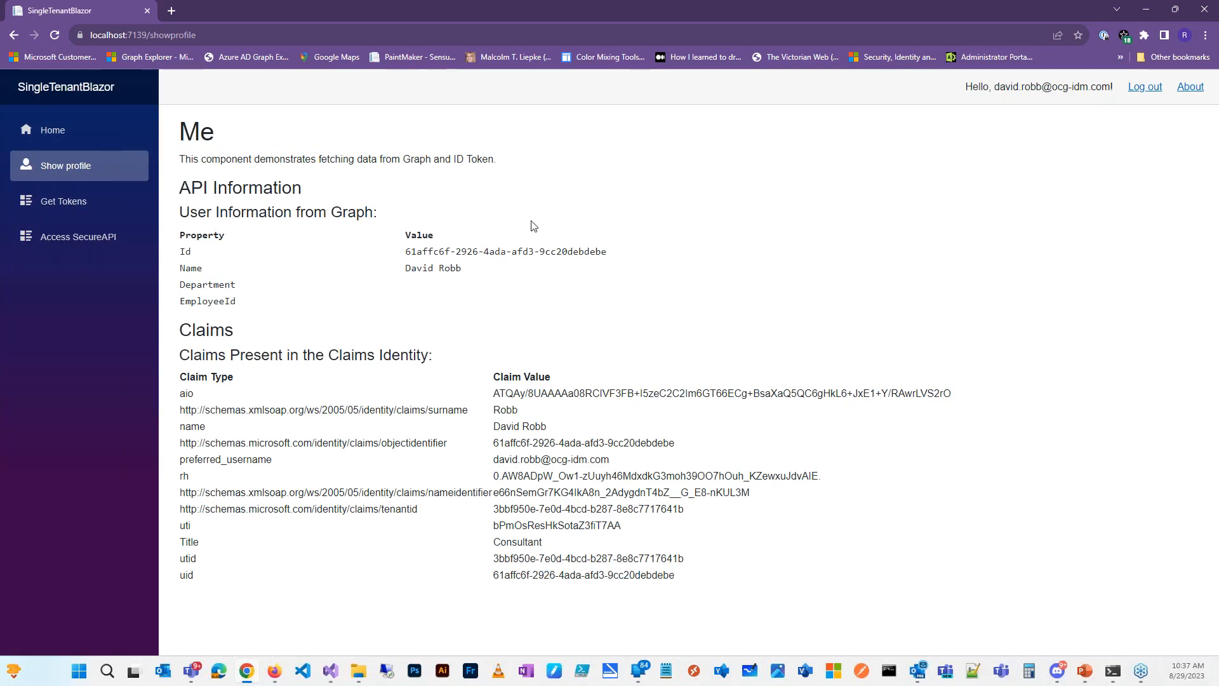
pyautogui.click(63, 201)
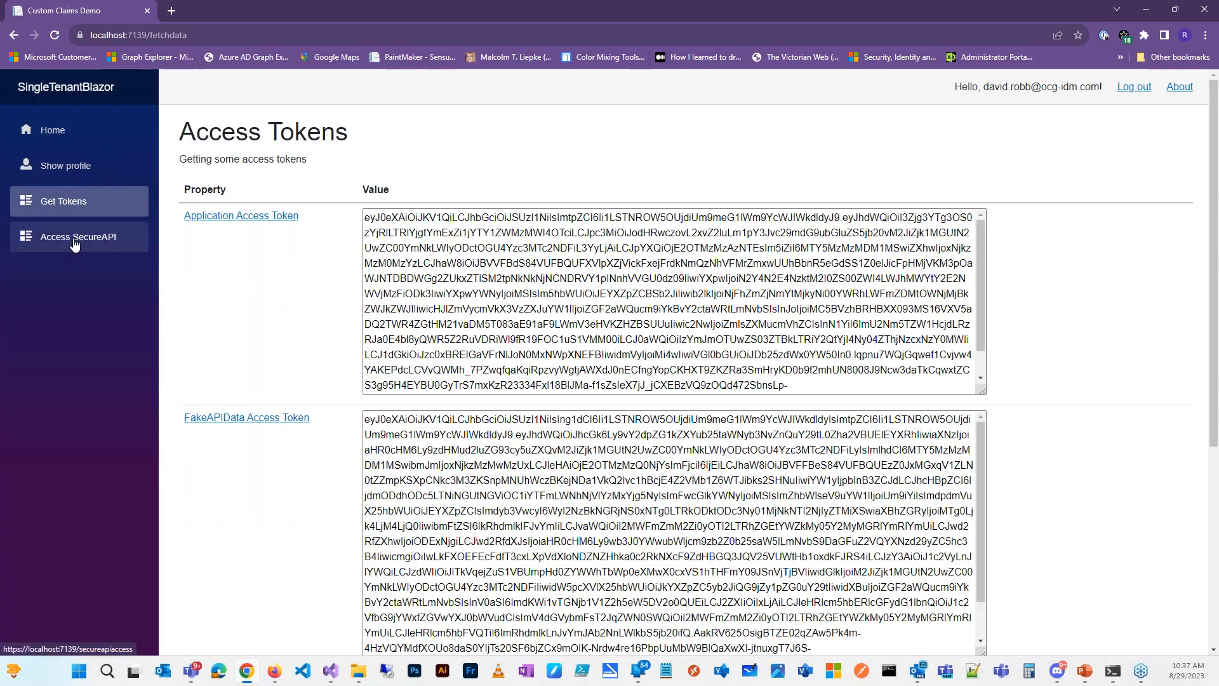
pyautogui.click(75, 238)
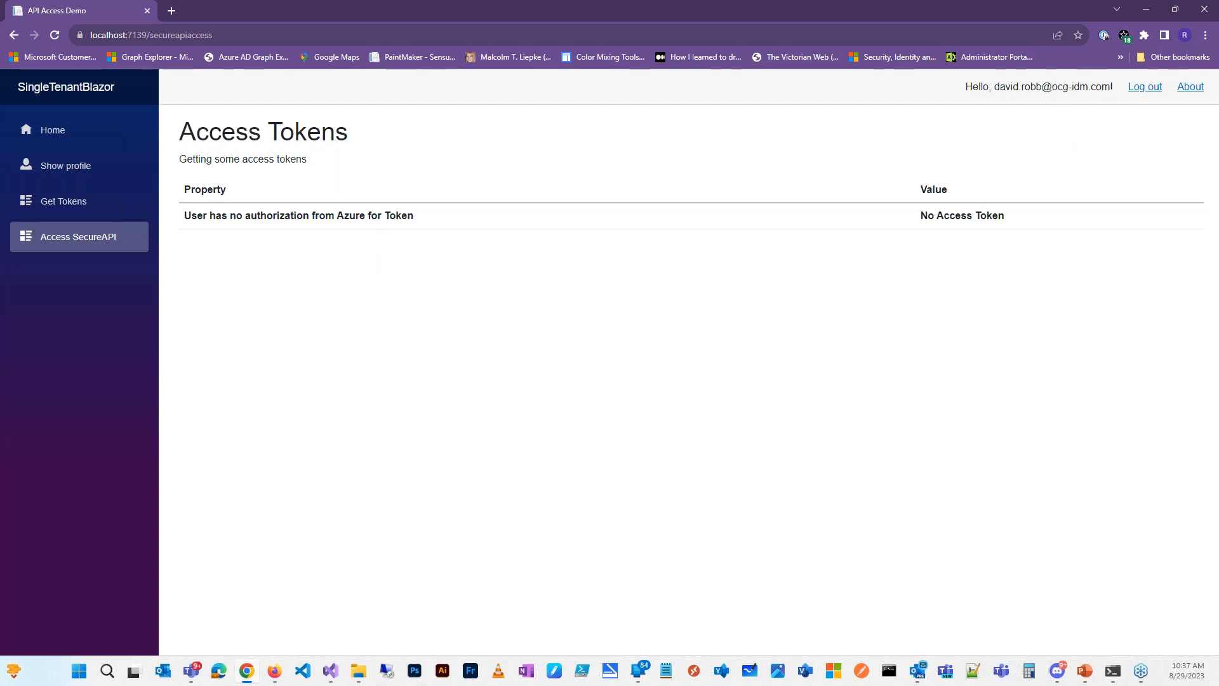
pyautogui.click(1138, 88)
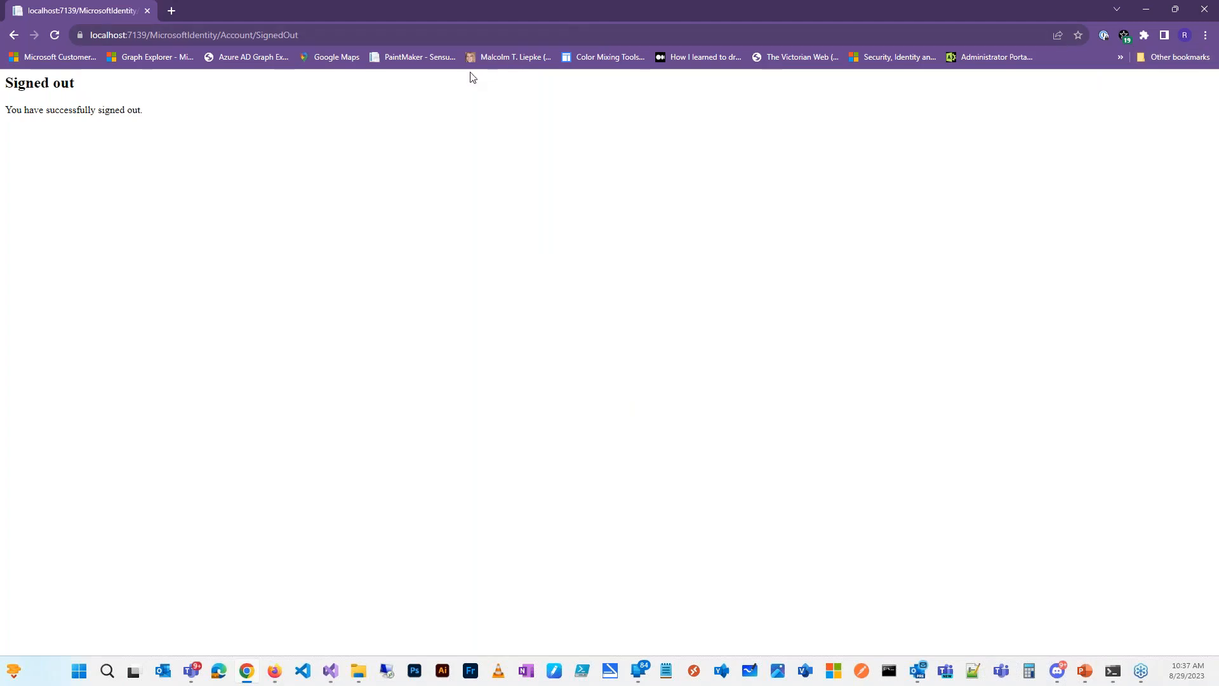
# Step: Return to SingleTenantBlazor from history and sign in as the other account with its password
pyautogui.rightClick(14, 35)
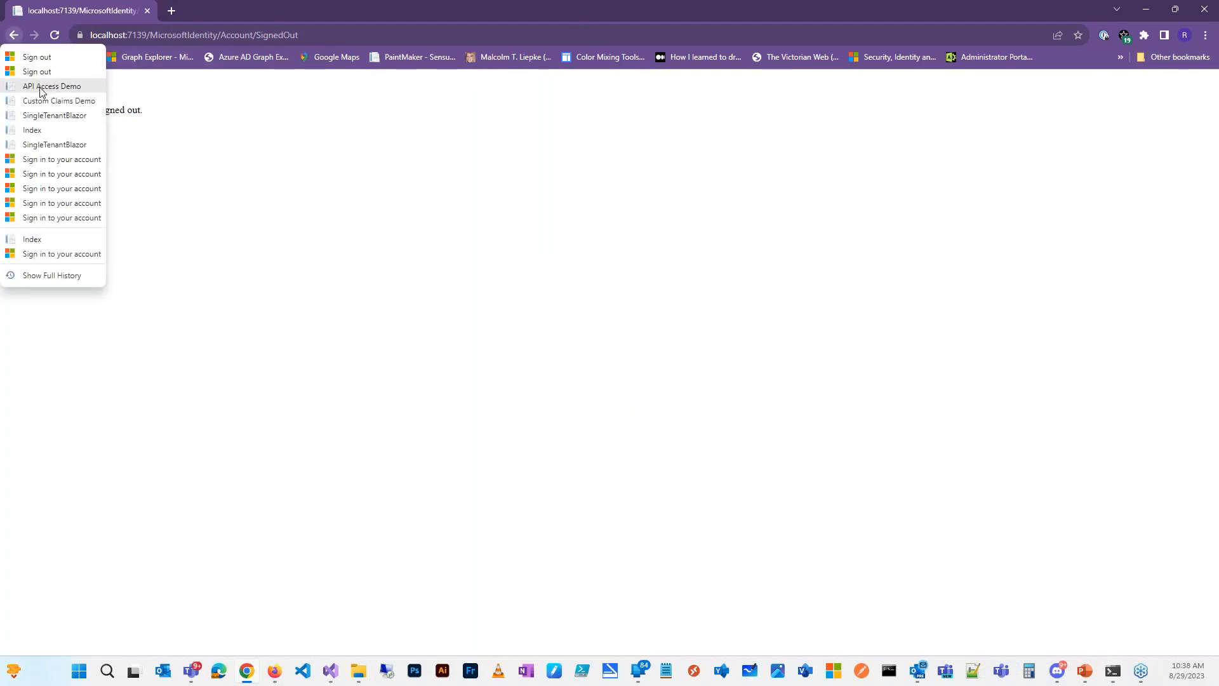
pyautogui.click(55, 116)
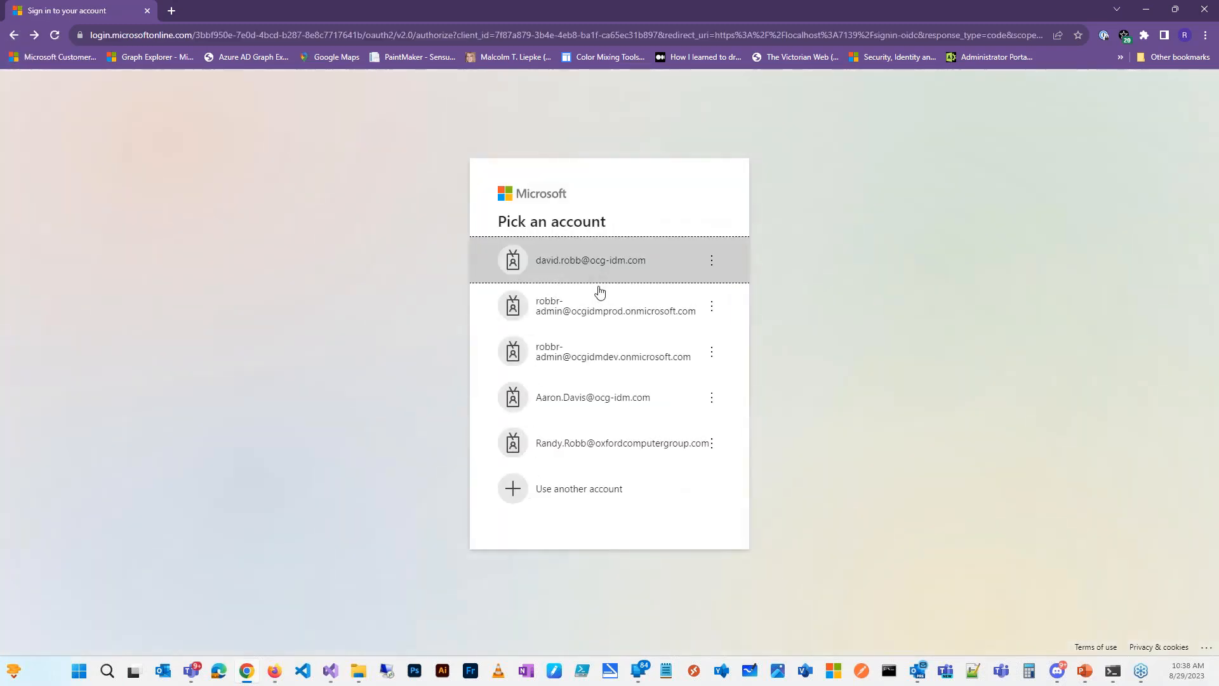
pyautogui.click(631, 394)
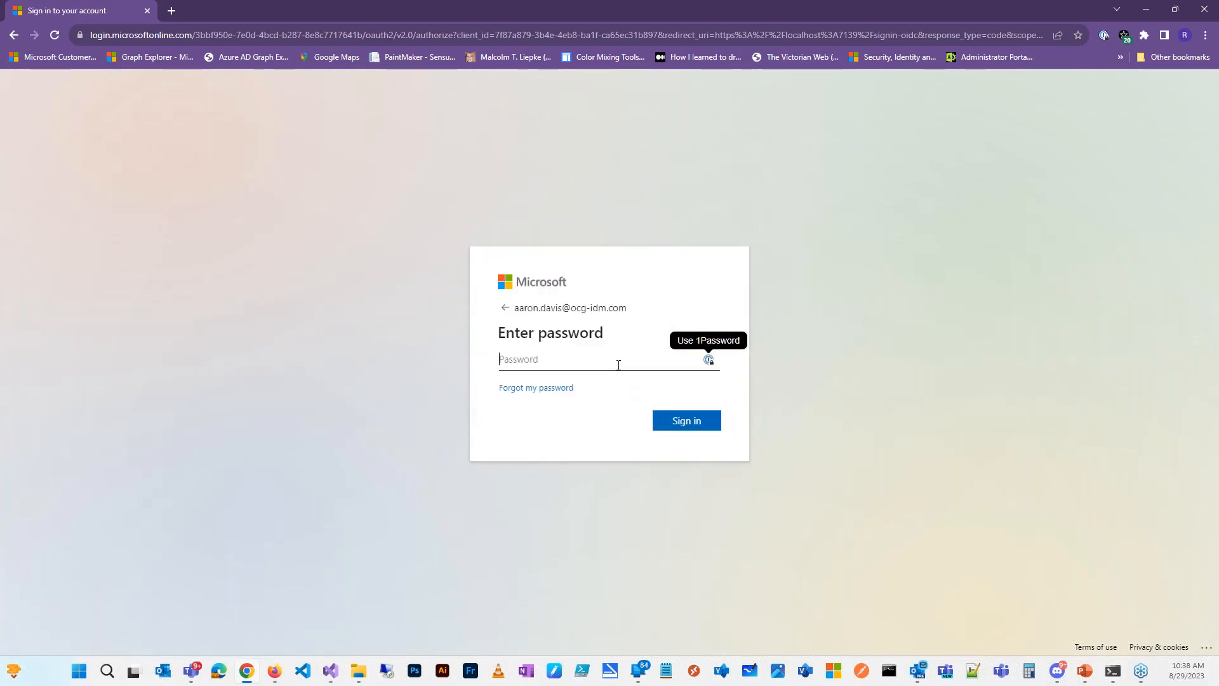
pyautogui.write('•••••')
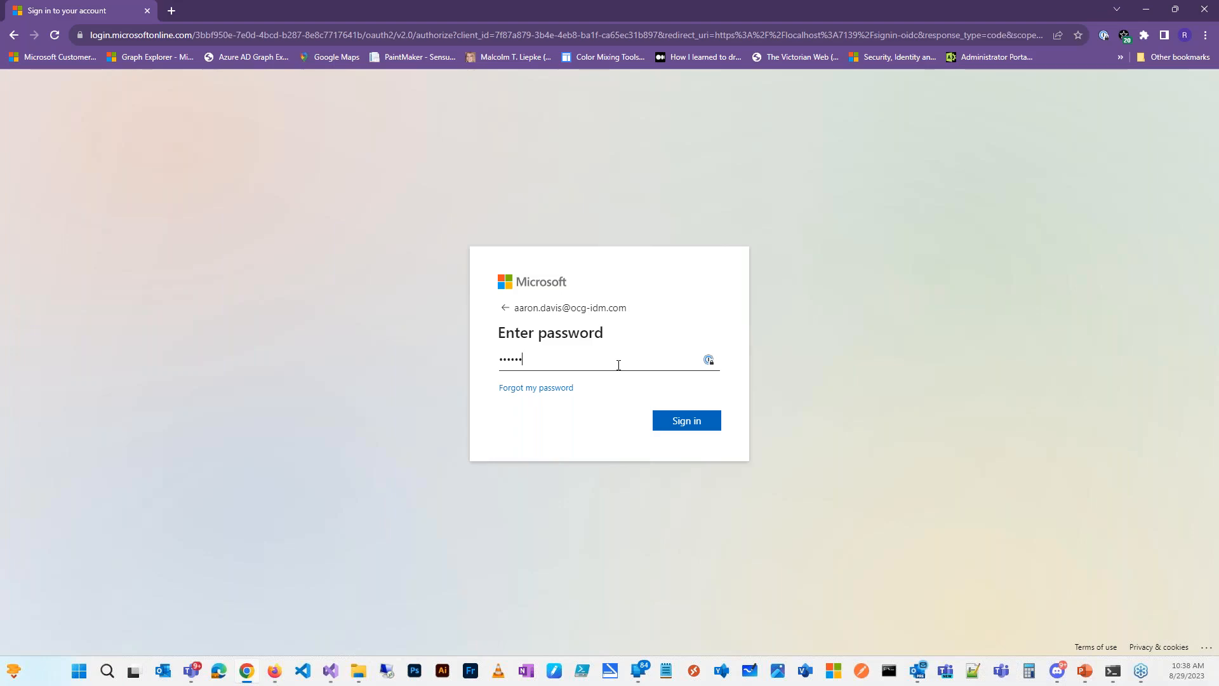
pyautogui.write('•••')
pyautogui.press('Return')
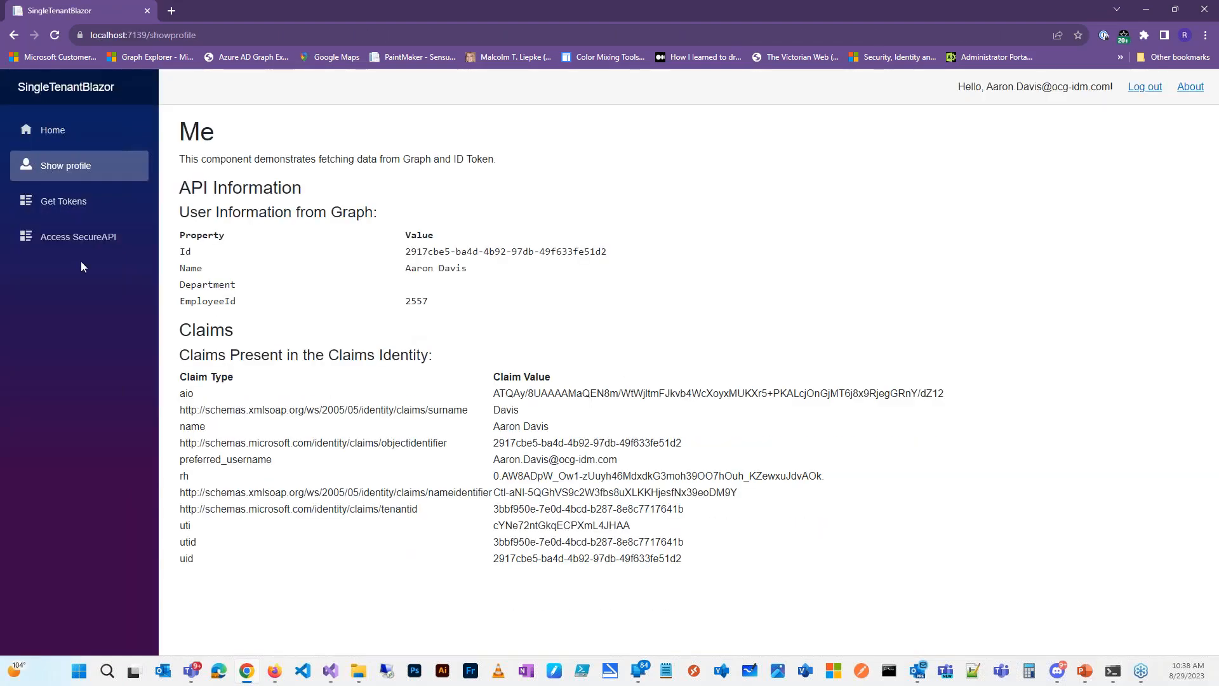
# Step: Fetch the new user's Read and Write SecureAPI access tokens, then switch to Visual Studio
pyautogui.click(75, 202)
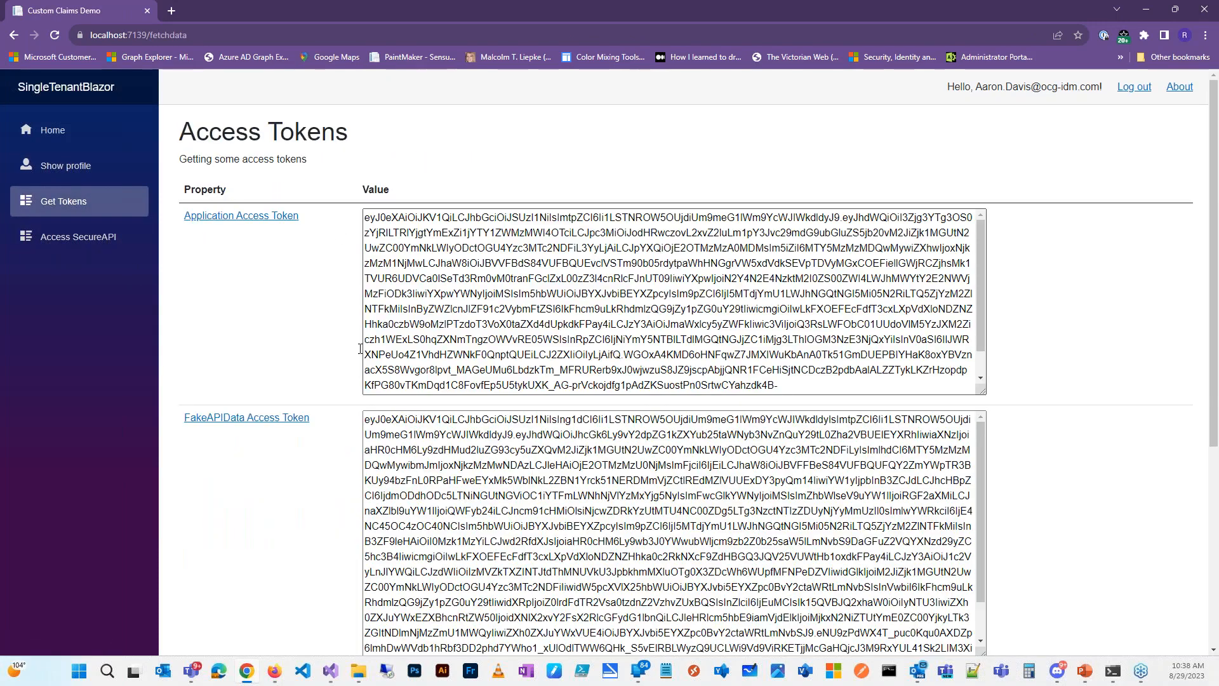
pyautogui.click(95, 236)
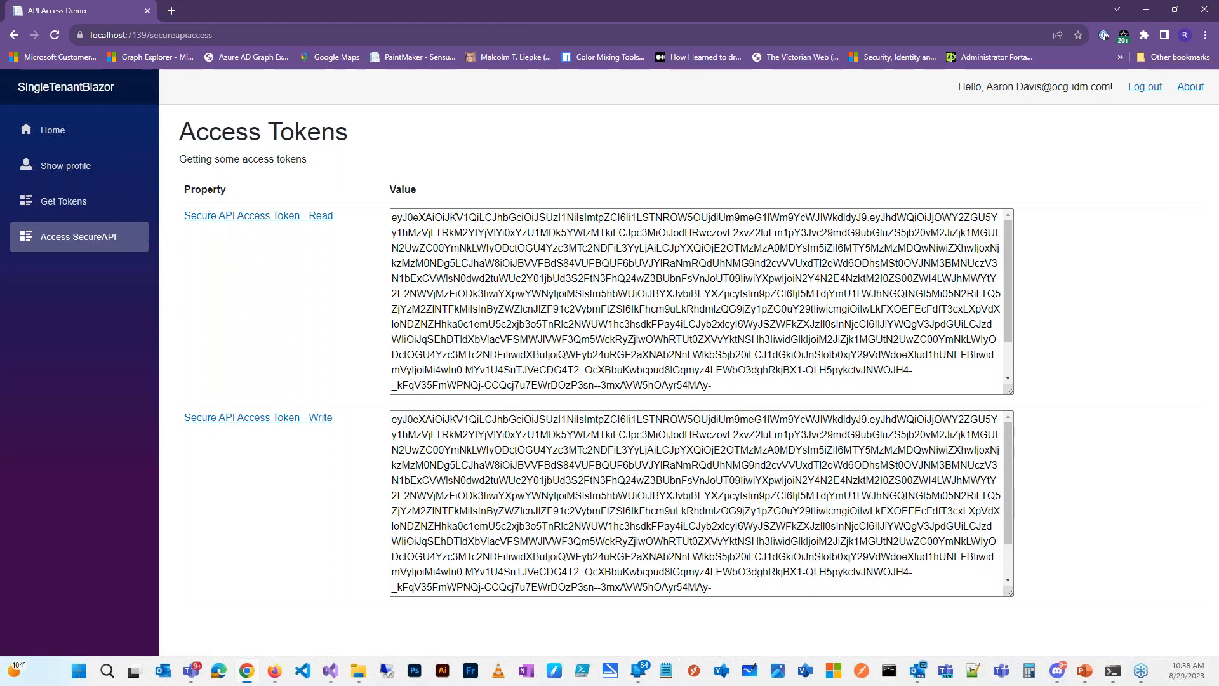
pyautogui.hotkey('alt', 'Tab')
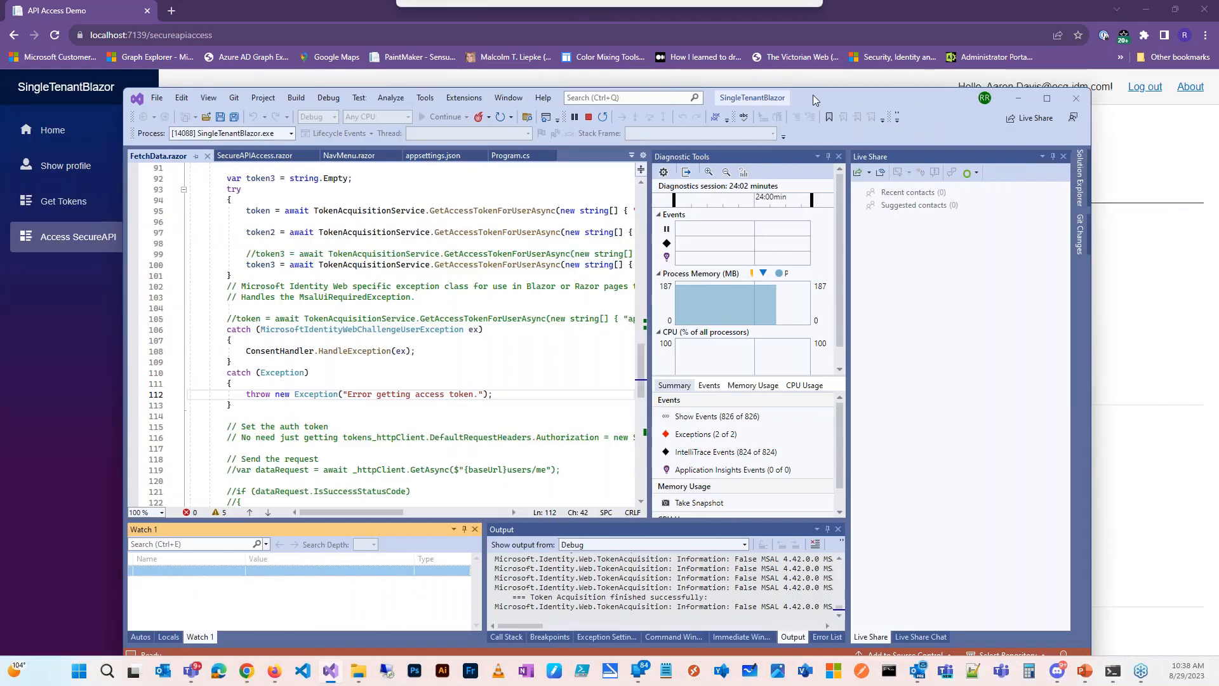
pyautogui.moveTo(360, 512)
pyautogui.mouseDown()
pyautogui.moveTo(440, 525)
pyautogui.moveTo(340, 512)
pyautogui.mouseUp()
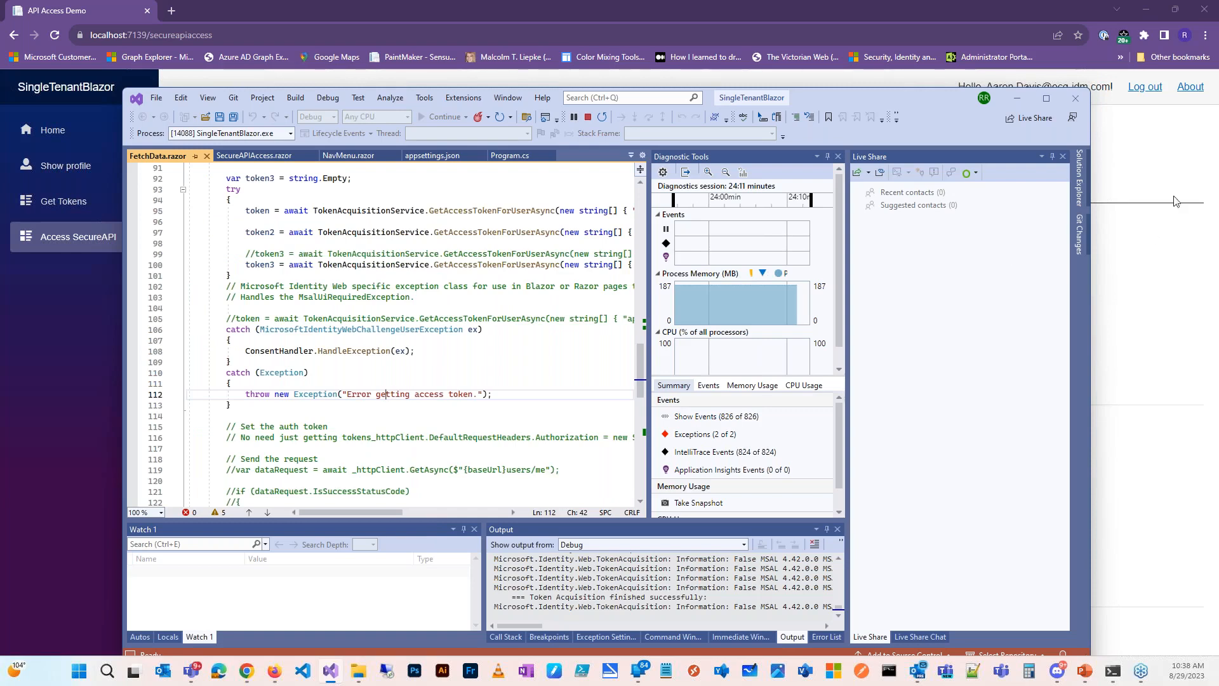
pyautogui.click(266, 159)
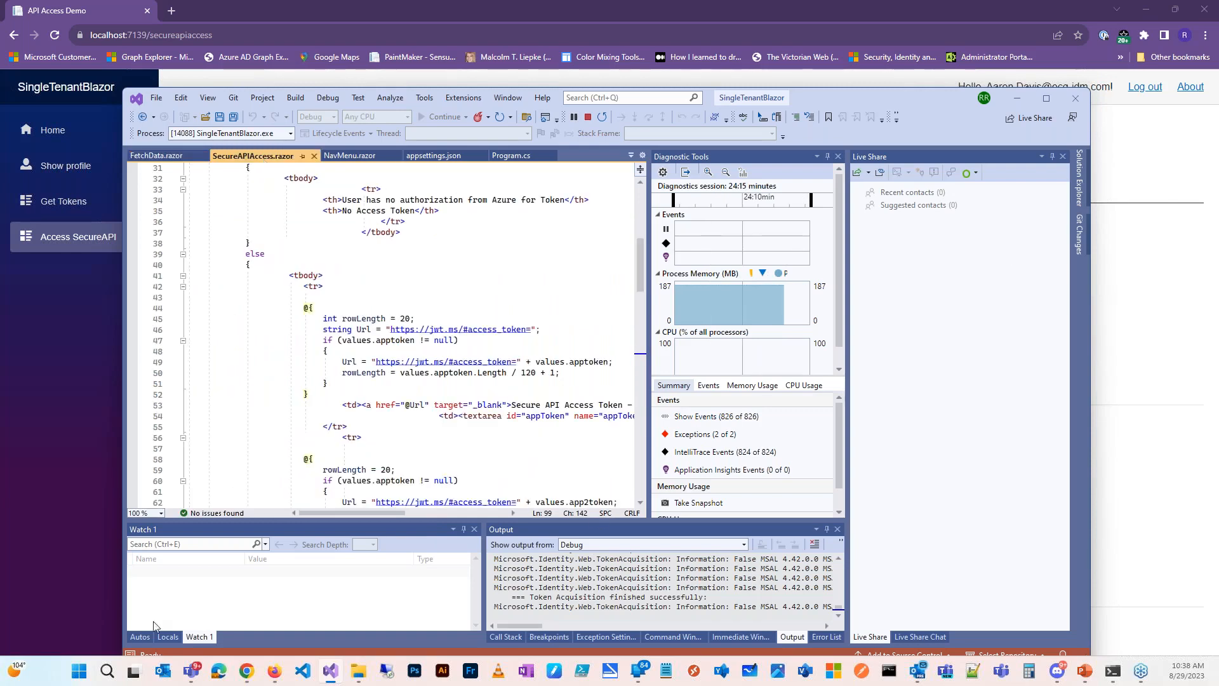
pyautogui.scroll(-13, 448, 452)
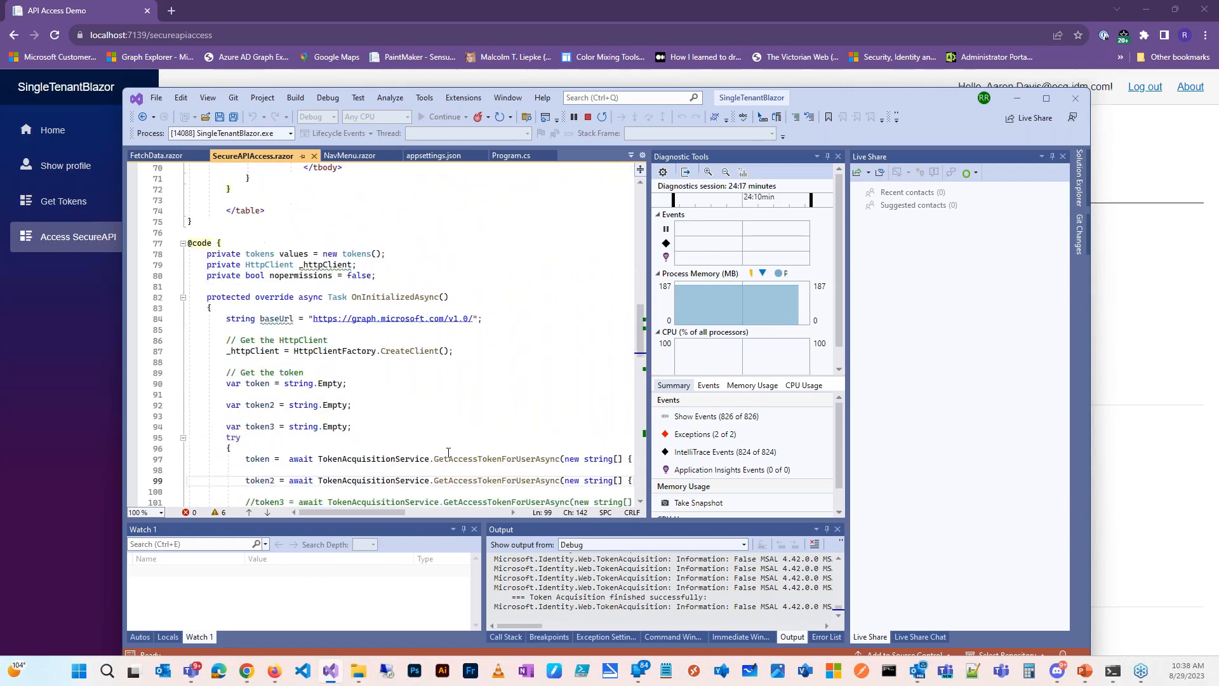
pyautogui.scroll(-4, 448, 452)
pyautogui.moveTo(364, 510); pyautogui.dragTo(433, 512)
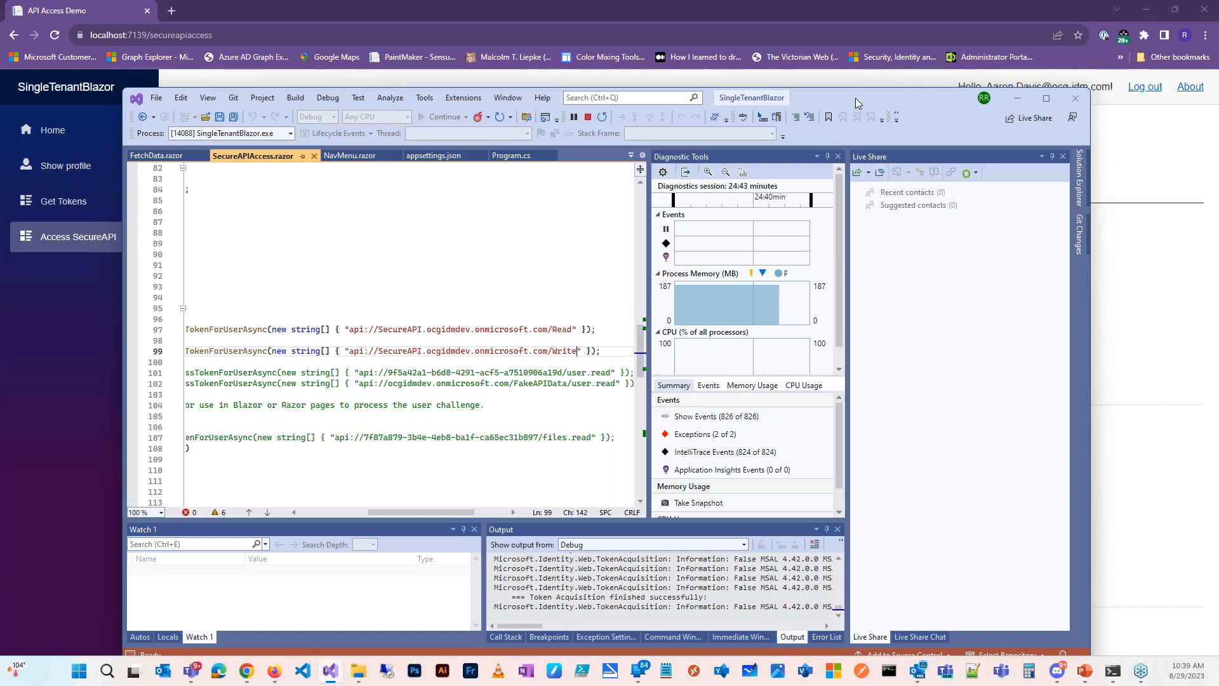
pyautogui.moveTo(851, 106); pyautogui.dragTo(0, 166)
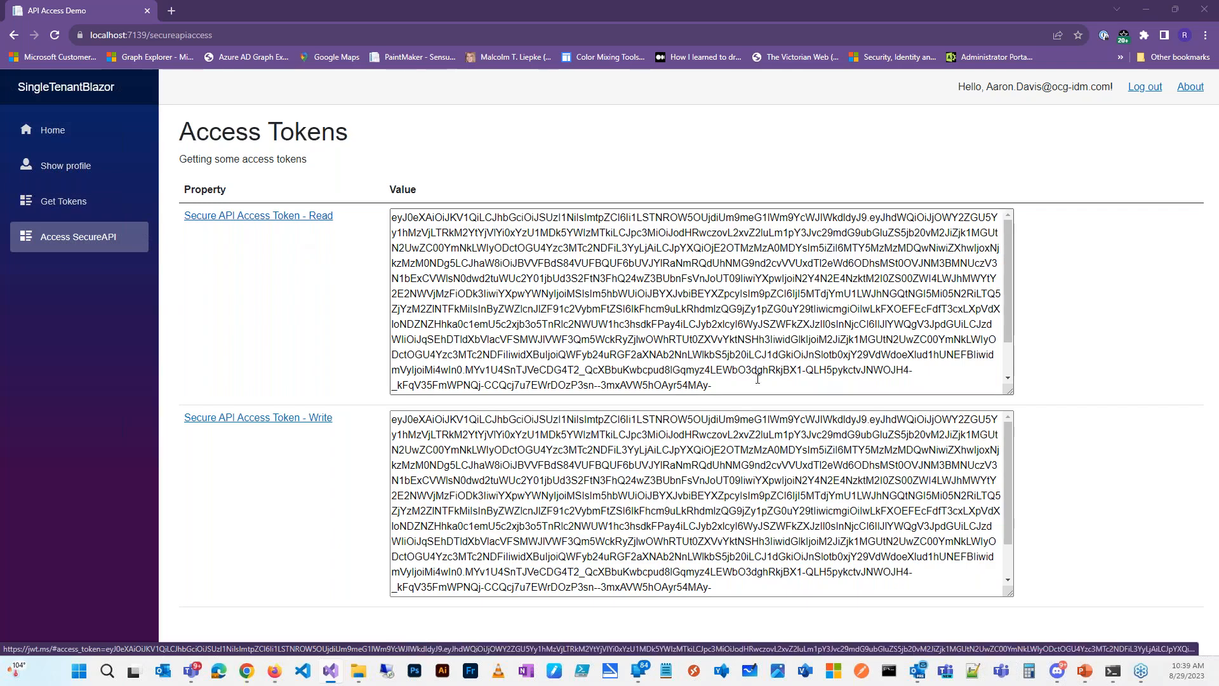
# Step: Decode the 'Secure API Access Token - Read' in jwt.ms, highlight the Readers roles claim, return to PowerPoint
pyautogui.click(290, 217)
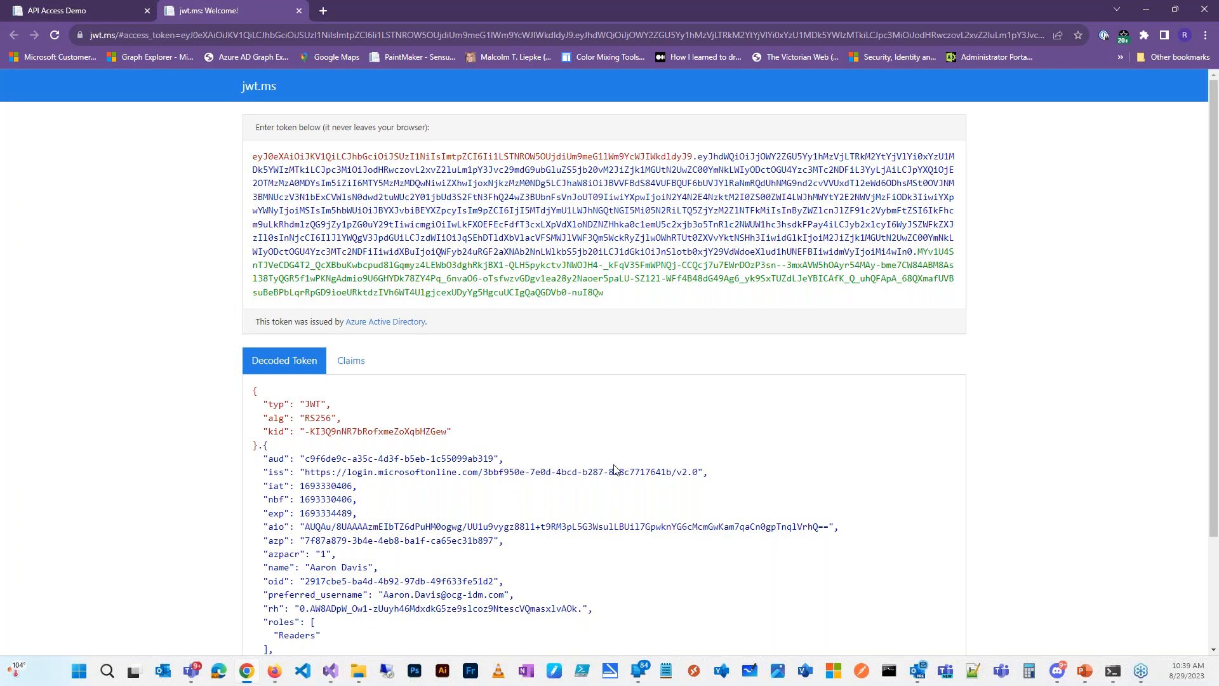
pyautogui.scroll(-2, 615, 469)
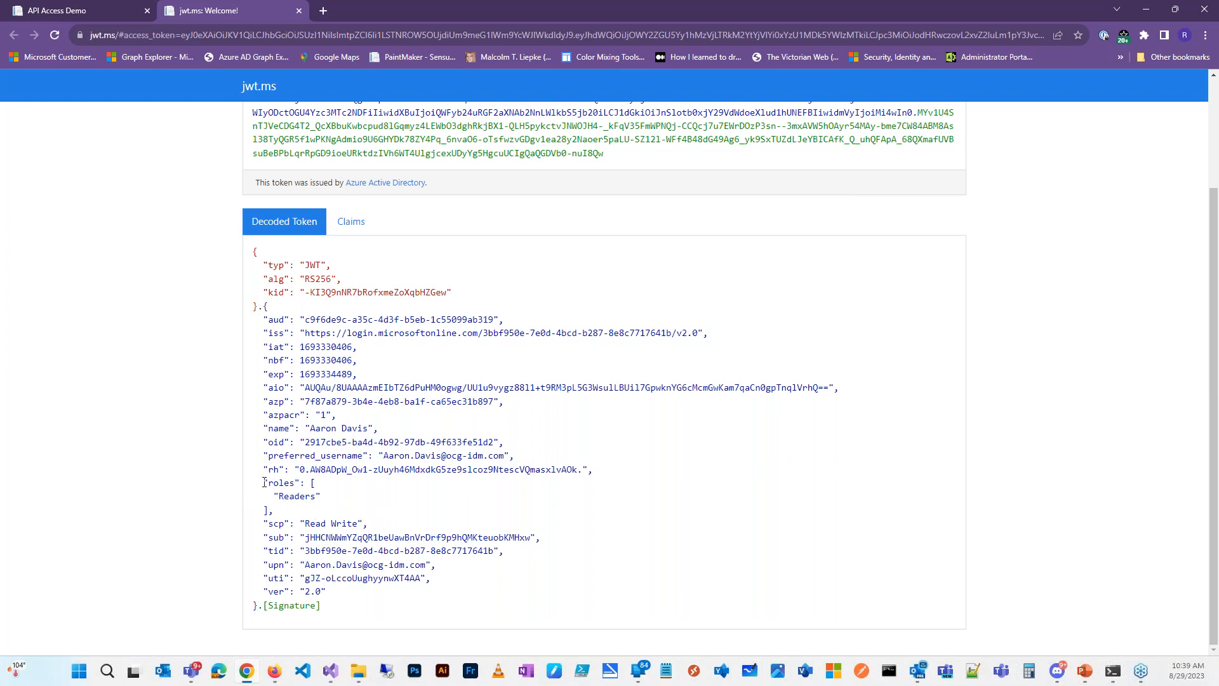
pyautogui.moveTo(262, 483); pyautogui.dragTo(317, 508)
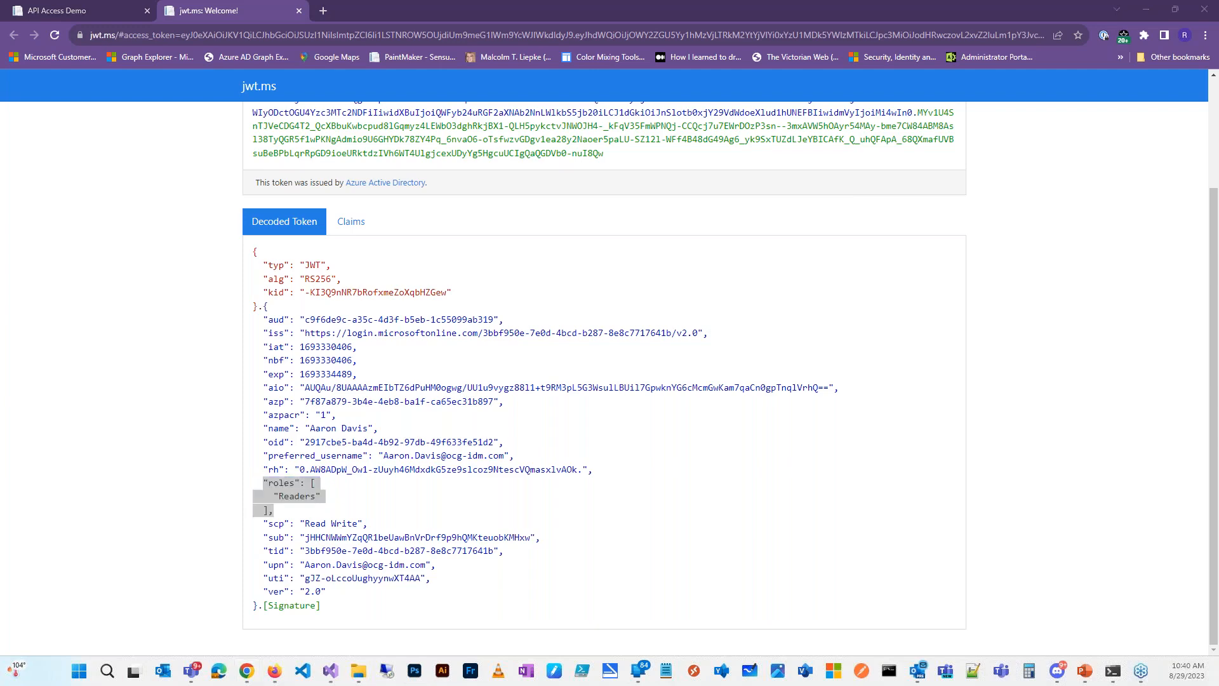
pyautogui.hotkey('alt', 'Tab')
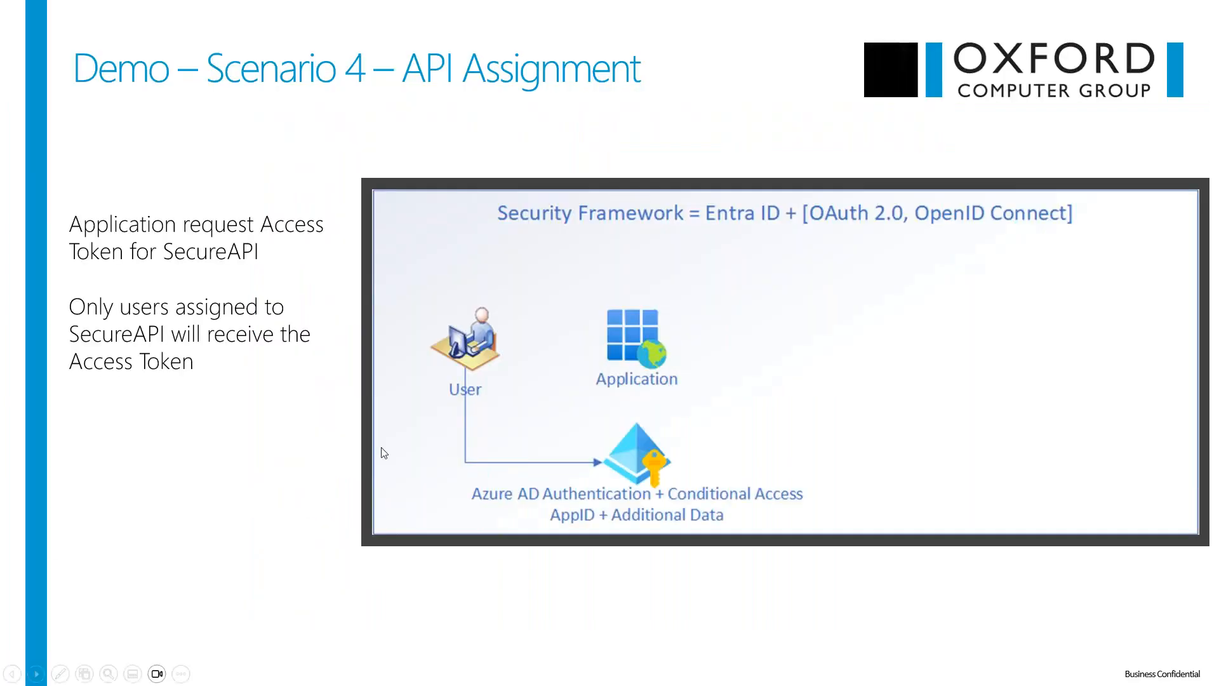
# Step: Advance the slides from Scenario 5 – Token Inspection to Key Takeaways
pyautogui.click(381, 447)
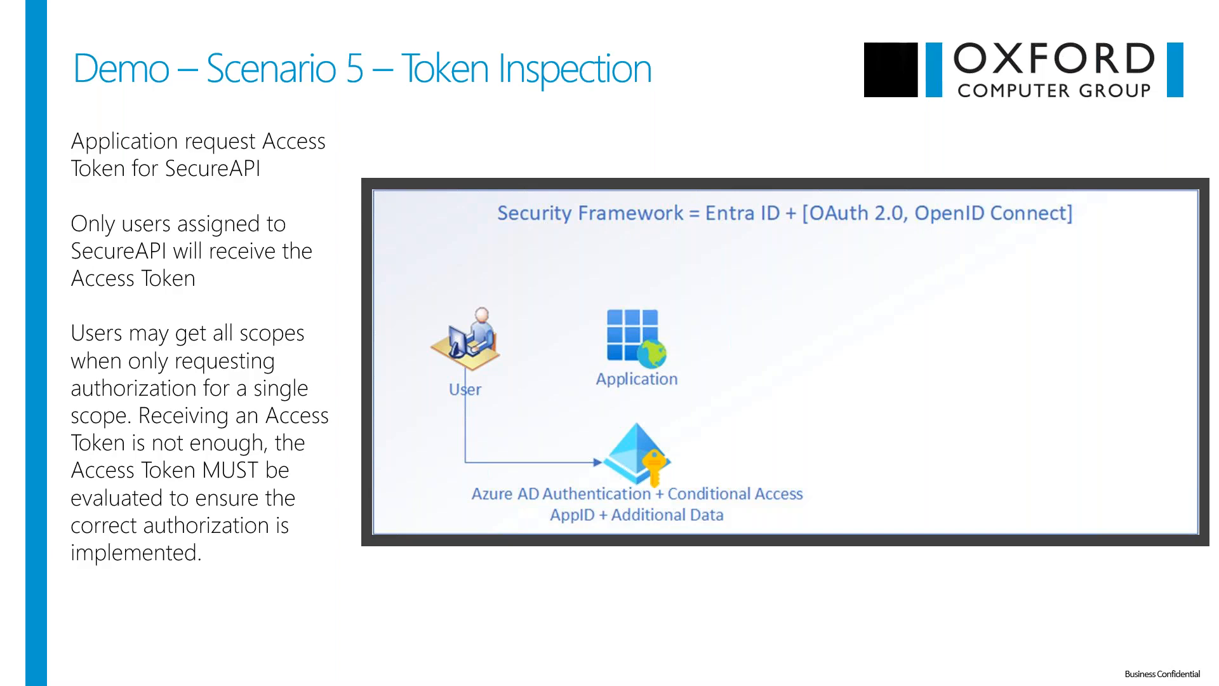
pyautogui.press('Right')
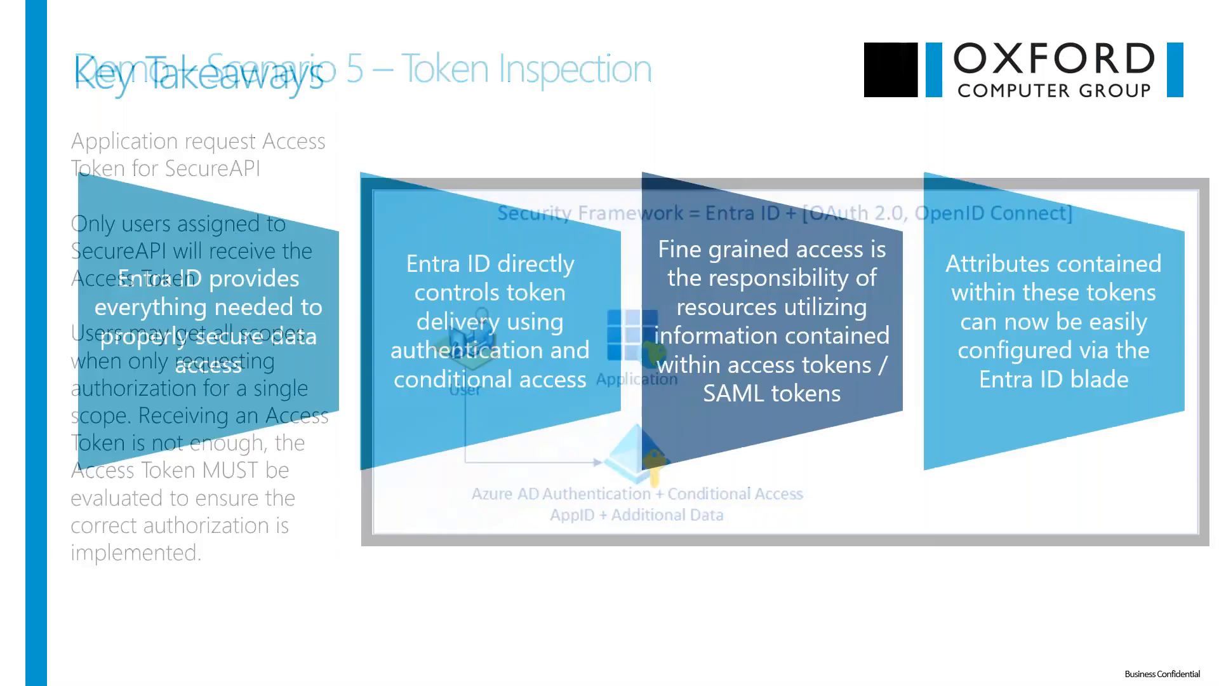